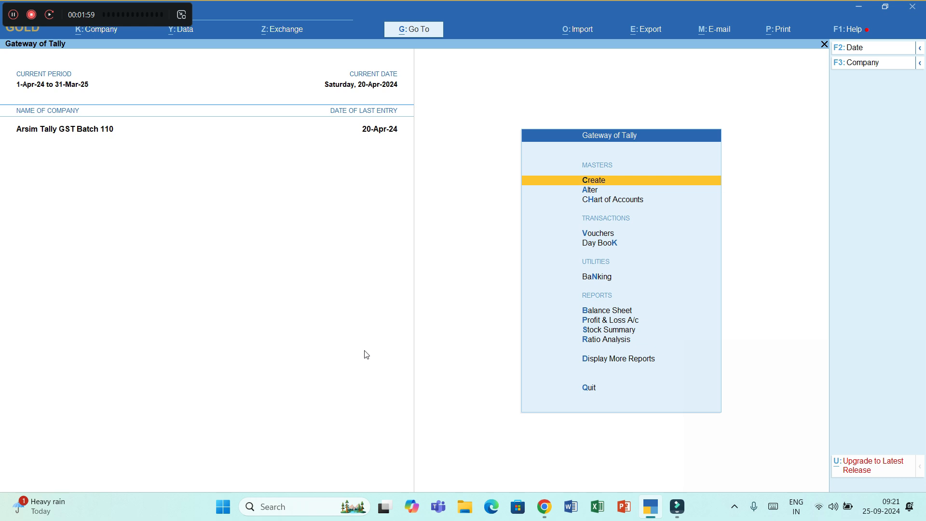
Step: Switch to the Google Meet call, admit both waiting participants, and return to TallyPrime
{"action": "key", "text": "alt+Tab"}
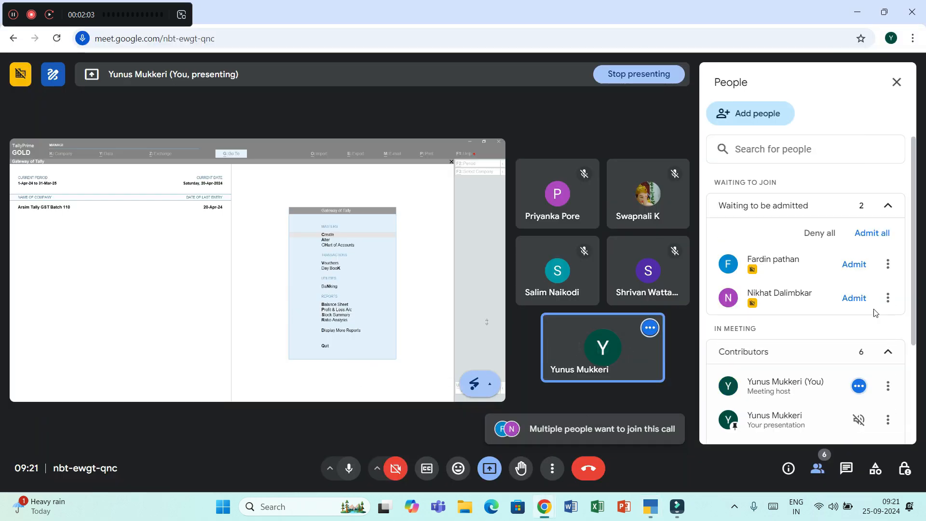
{"action": "left_click", "coordinate": [855, 299]}
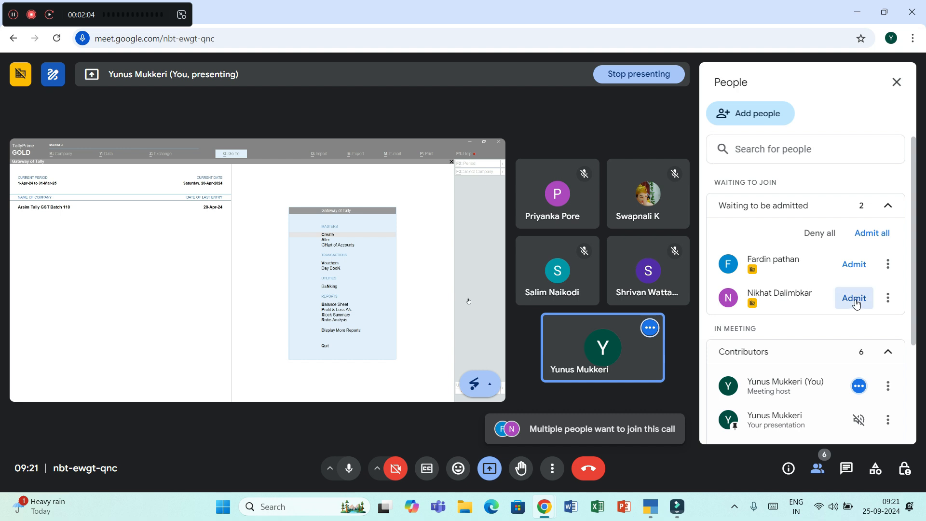
{"action": "left_click", "coordinate": [854, 265]}
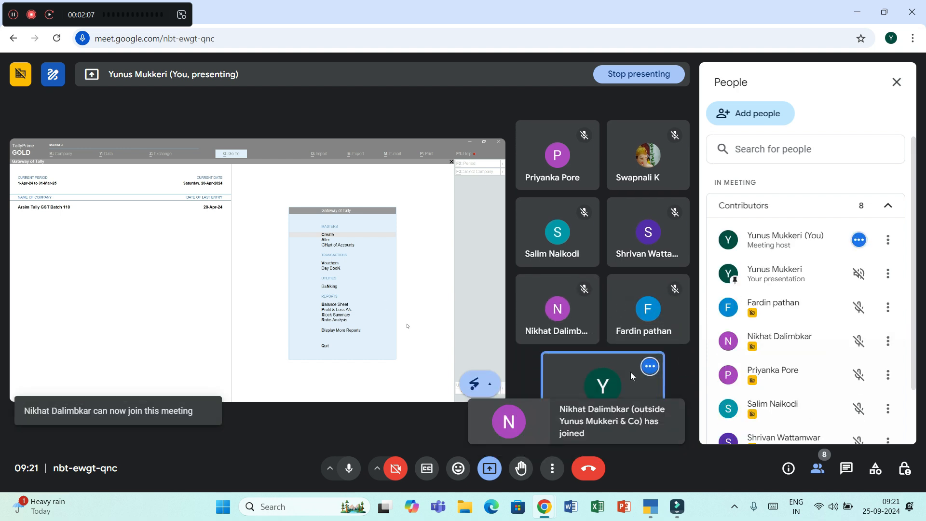
{"action": "key", "text": "alt+Tab"}
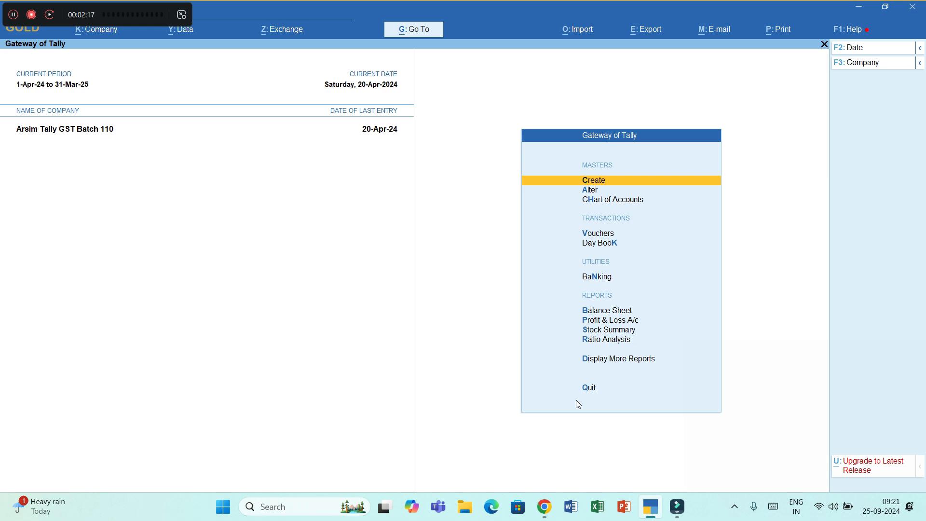
Step: Start a new sales voucher and change its mode to Accounting Invoice
{"action": "key", "text": "v"}
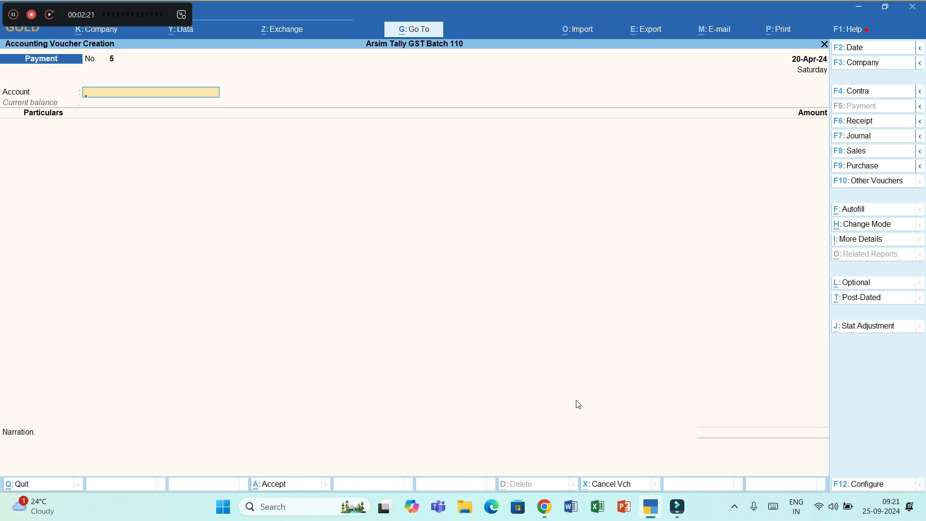
{"action": "key", "text": "F8"}
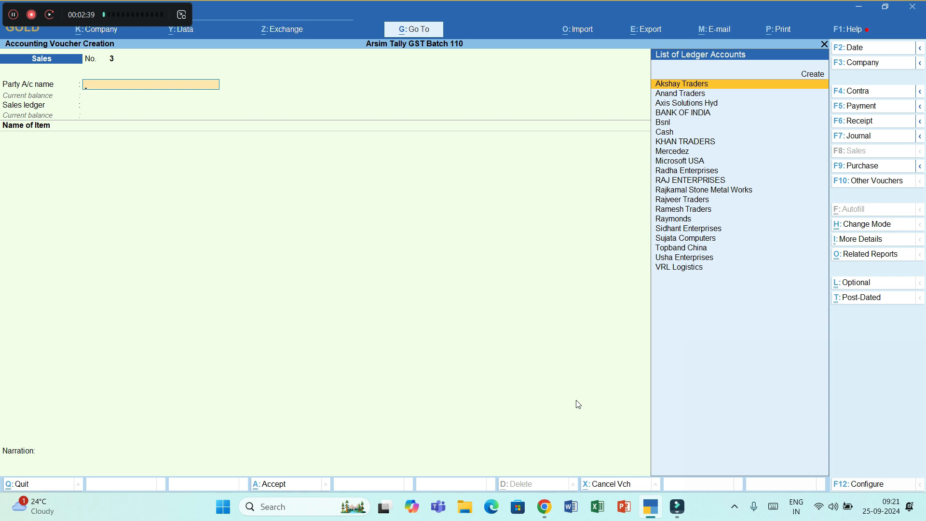
{"action": "key", "text": "ctrl+h"}
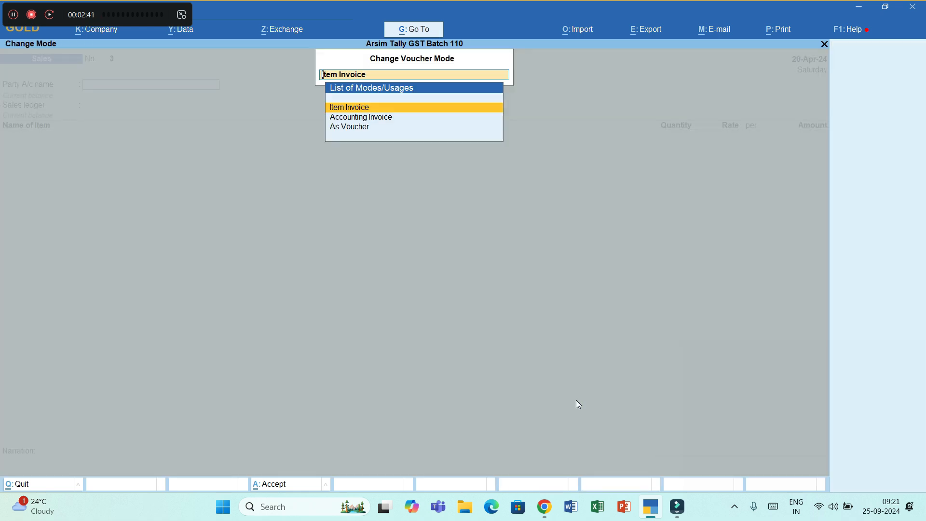
{"action": "key", "text": "Down"}
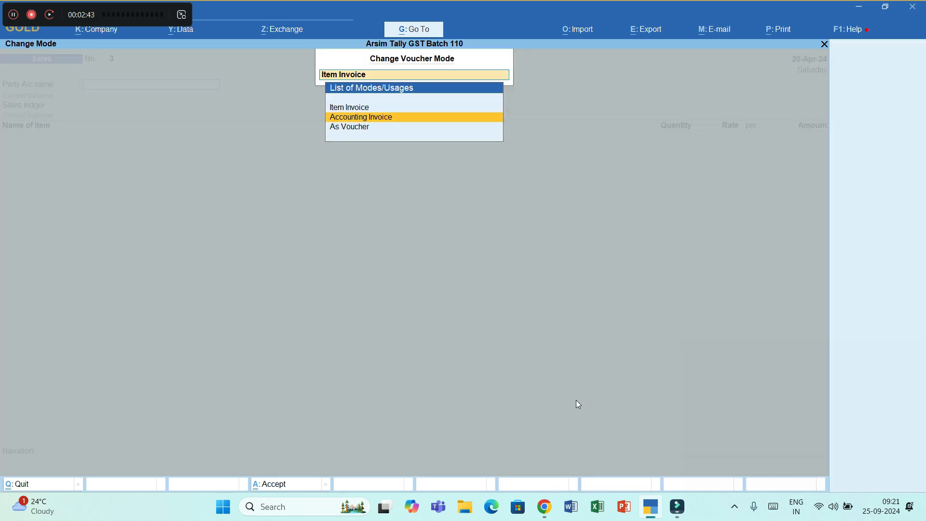
{"action": "key", "text": "Return"}
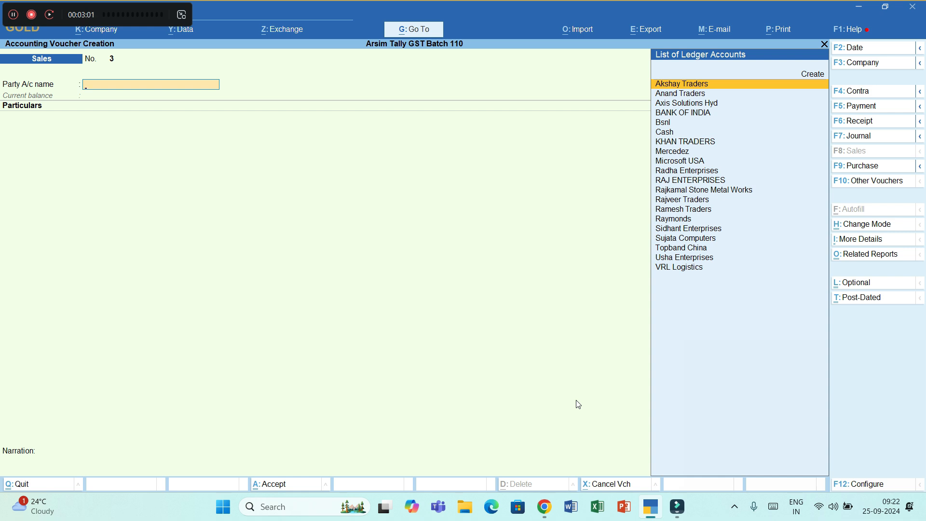
Step: Start a new party ledger from the sales voucher and name it Kumar Ardient Lotus Society
{"action": "key", "text": "alt"}
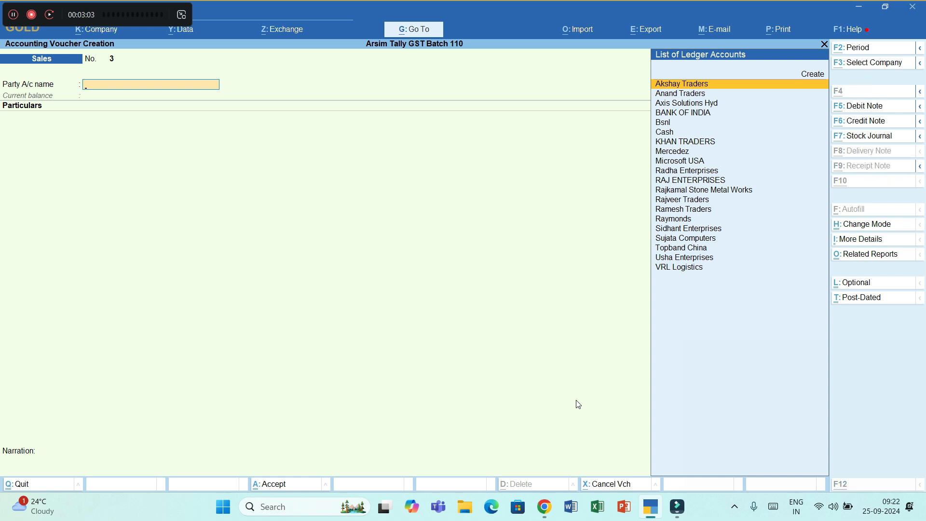
{"action": "key", "text": "alt+c"}
{"action": "type", "text": "K"}
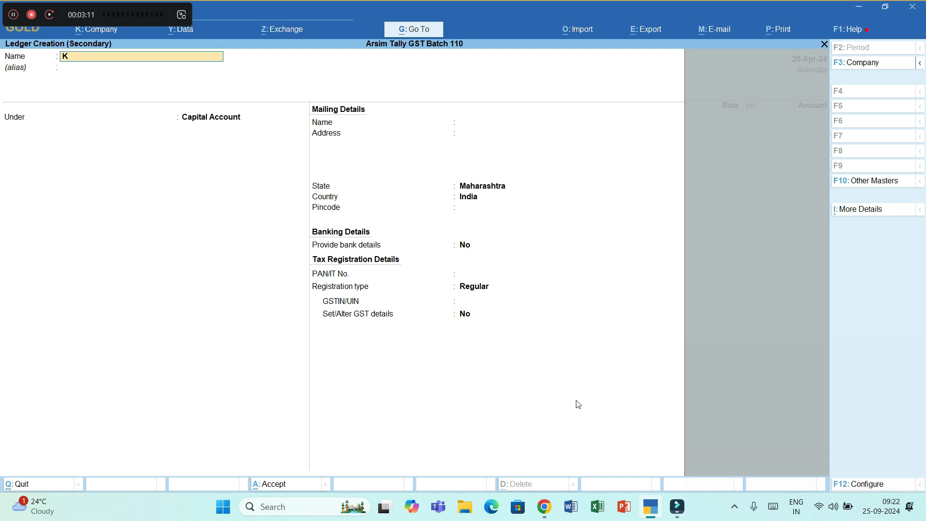
{"action": "type", "text": "umar Ardi"}
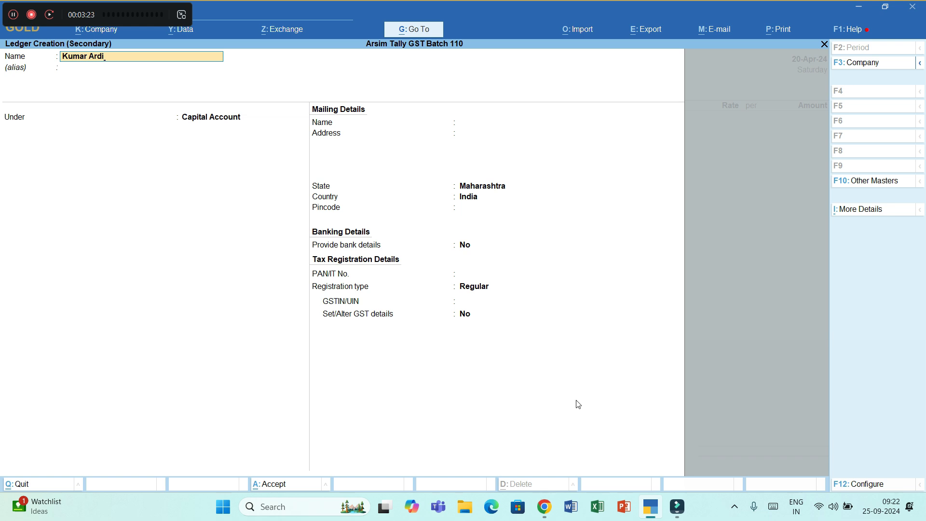
{"action": "type", "text": "ent Lotus Society"}
{"action": "key", "text": "Return"}
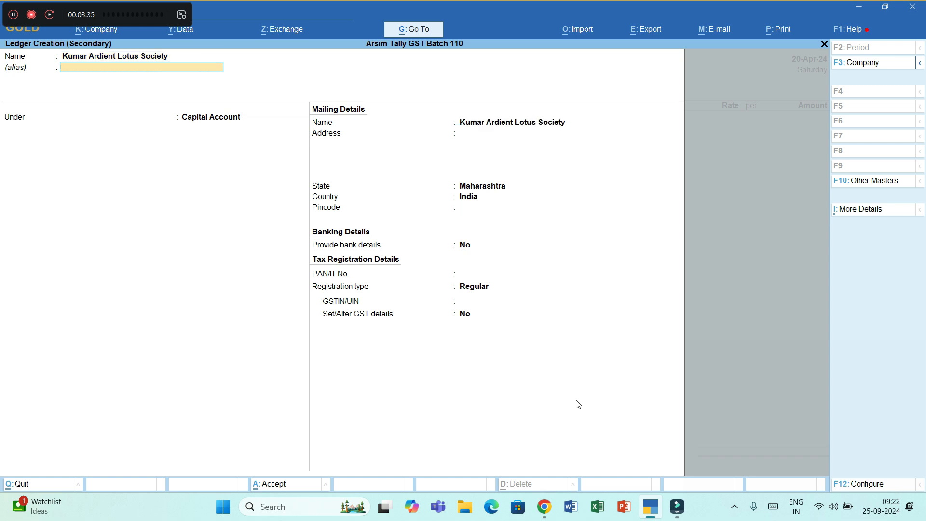
Step: Group the new party ledger under Sundry Debtors, save it, and use it as the voucher's party account
{"action": "key", "text": "Return"}
{"action": "type", "text": "Sun"}
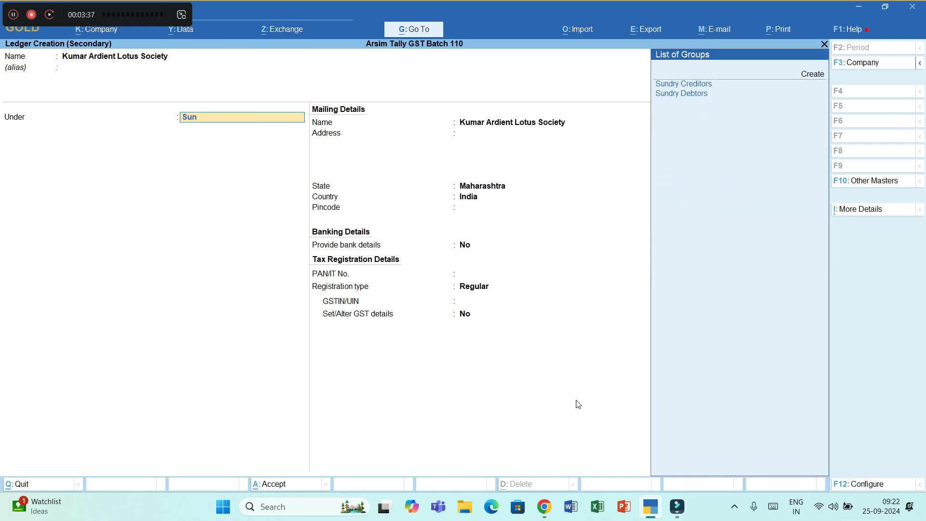
{"action": "key", "text": "Down"}
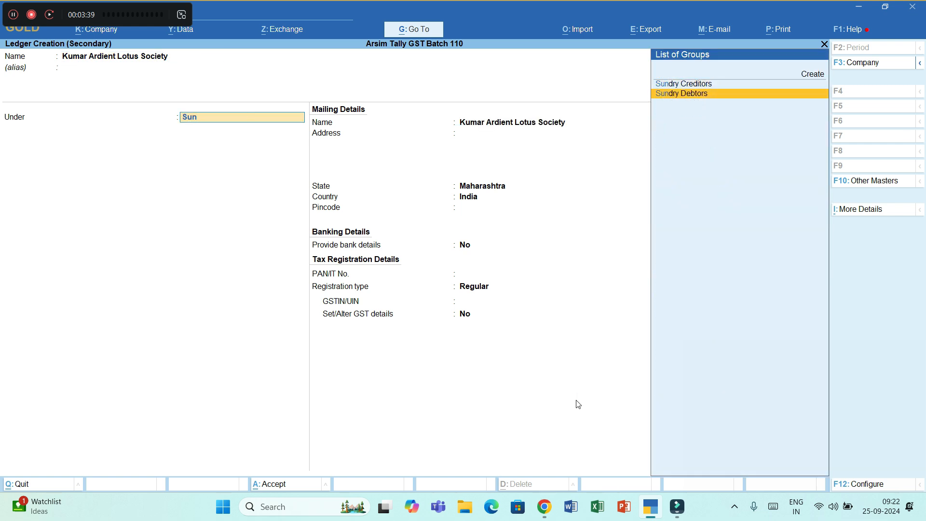
{"action": "key", "text": "Return"}
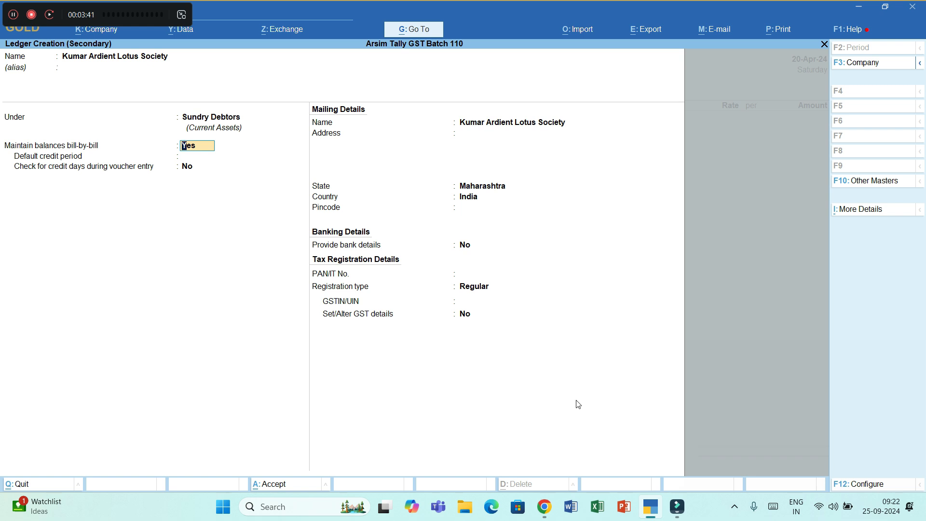
{"action": "key", "text": "ctrl"}
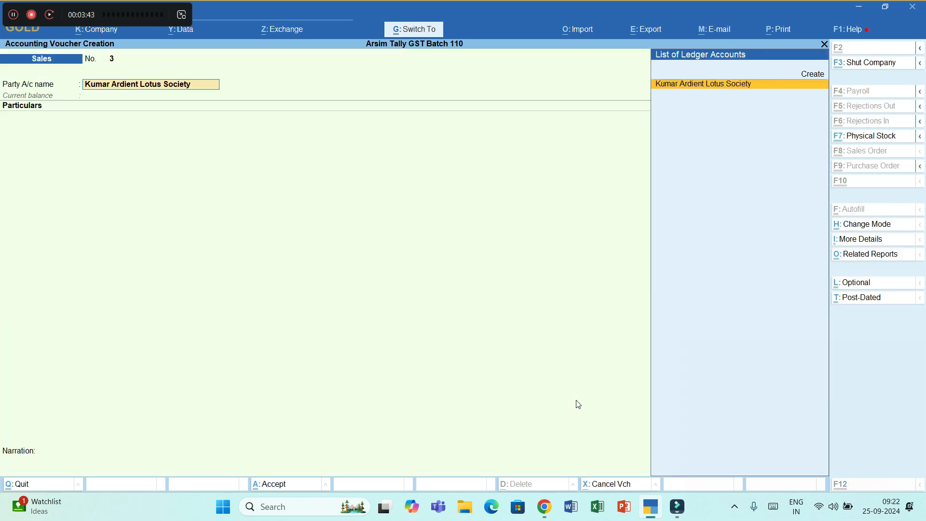
{"action": "key", "text": "Return"}
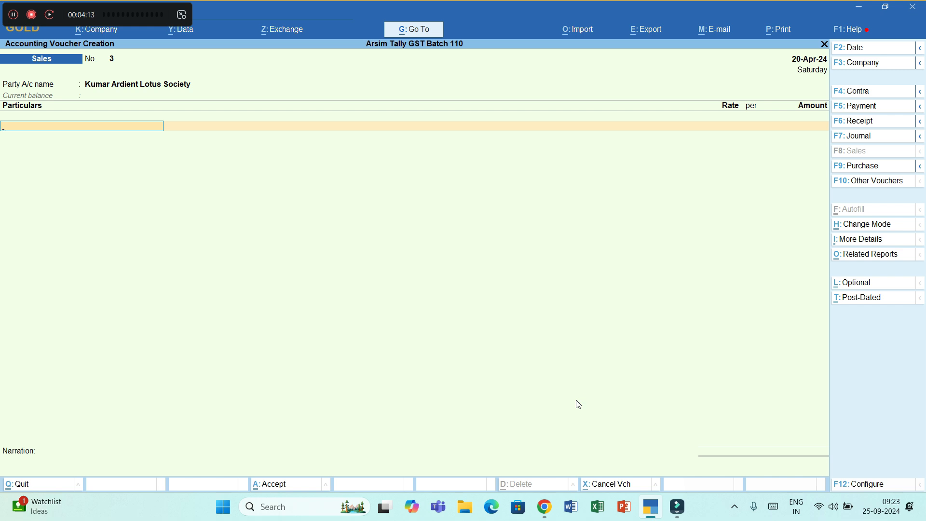
Step: Start a new ledger from the voucher's first particulars line, named Veg Thali and grouped under Sales Accounts
{"action": "key", "text": "alt+c"}
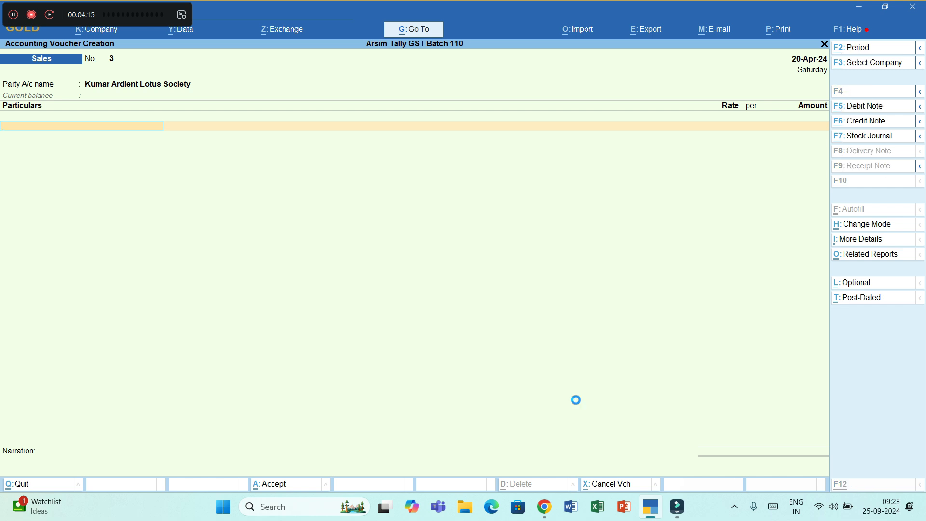
{"action": "type", "text": "Veg Thali"}
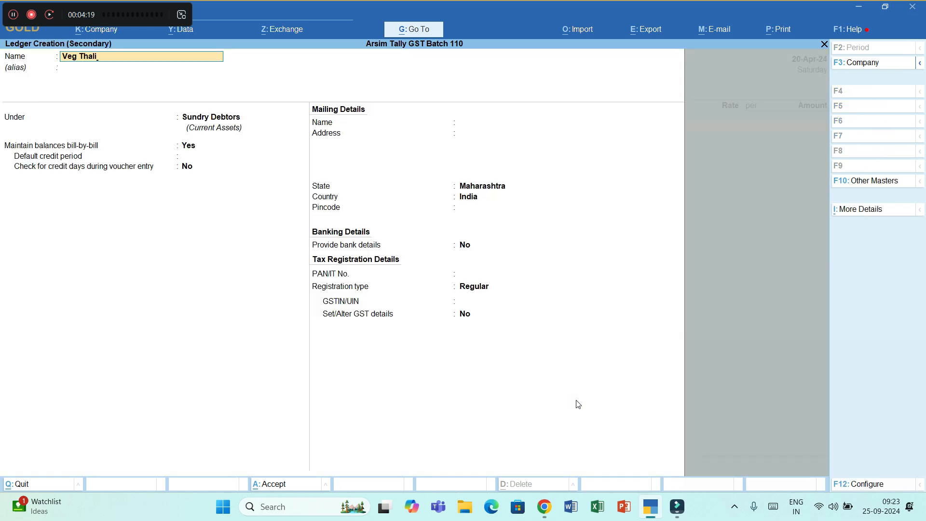
{"action": "key", "text": "Return"}
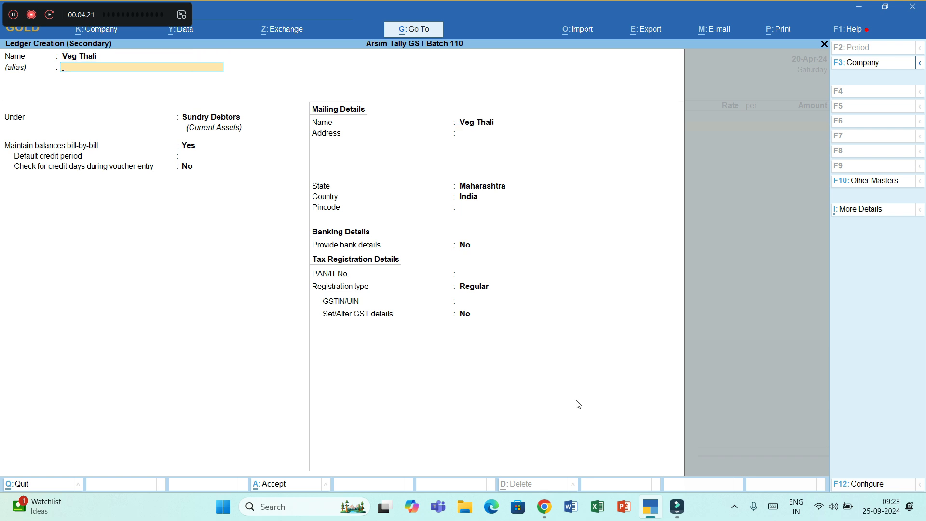
{"action": "key", "text": "Return"}
{"action": "type", "text": "Sale"}
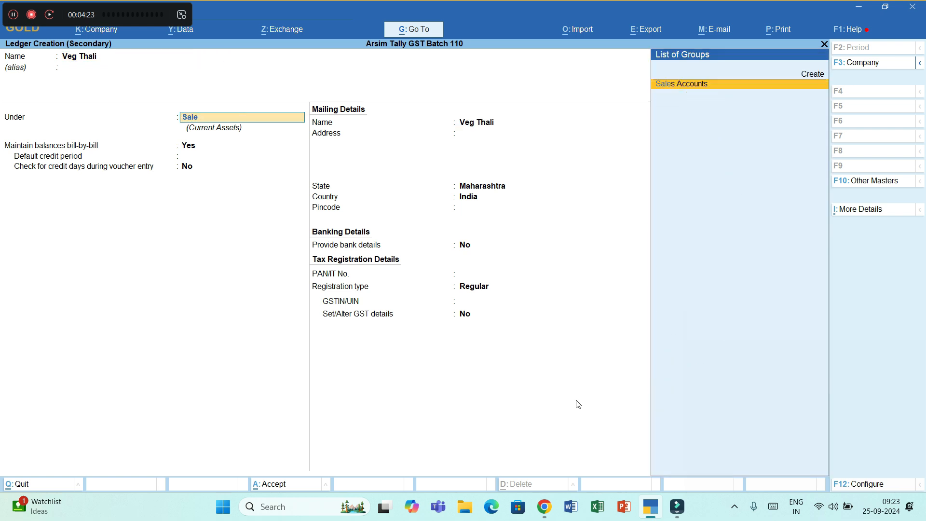
{"action": "key", "text": "Return"}
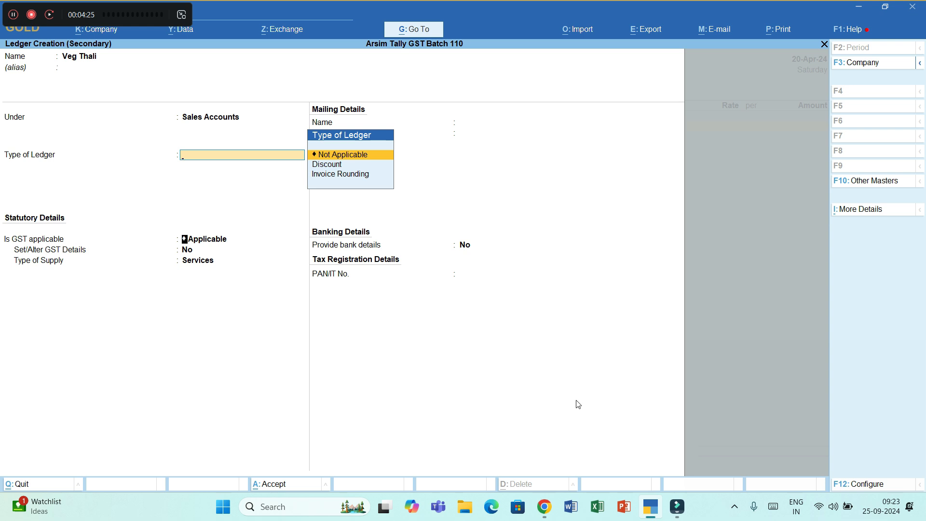
Step: Keep the ledger type Not Applicable, enable GST details for Veg Thali, and set its taxability to Taxable
{"action": "key", "text": "Return"}
{"action": "key", "text": "Return"}
{"action": "type", "text": "y"}
{"action": "key", "text": "Return"}
{"action": "key", "text": "Return"}
{"action": "key", "text": "Return"}
{"action": "key", "text": "Return"}
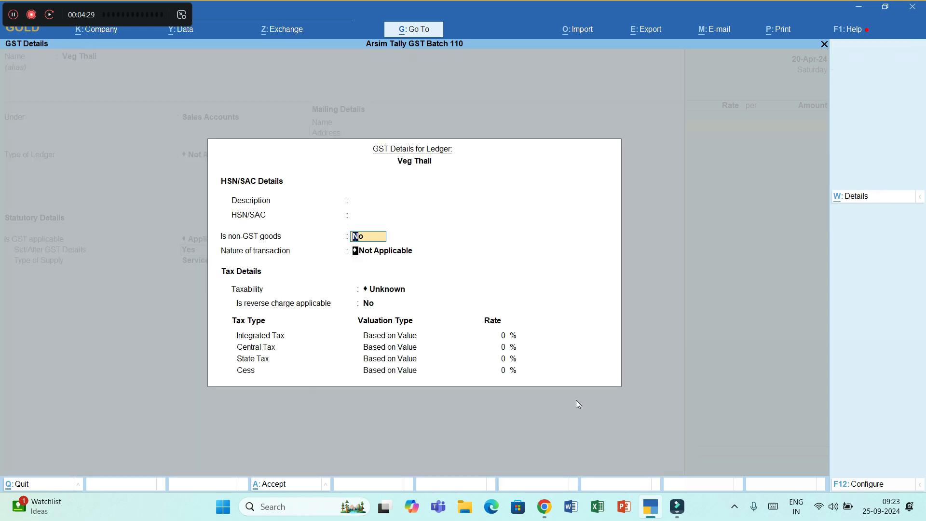
{"action": "type", "text": "Ta"}
{"action": "key", "text": "Return"}
{"action": "key", "text": "Return"}
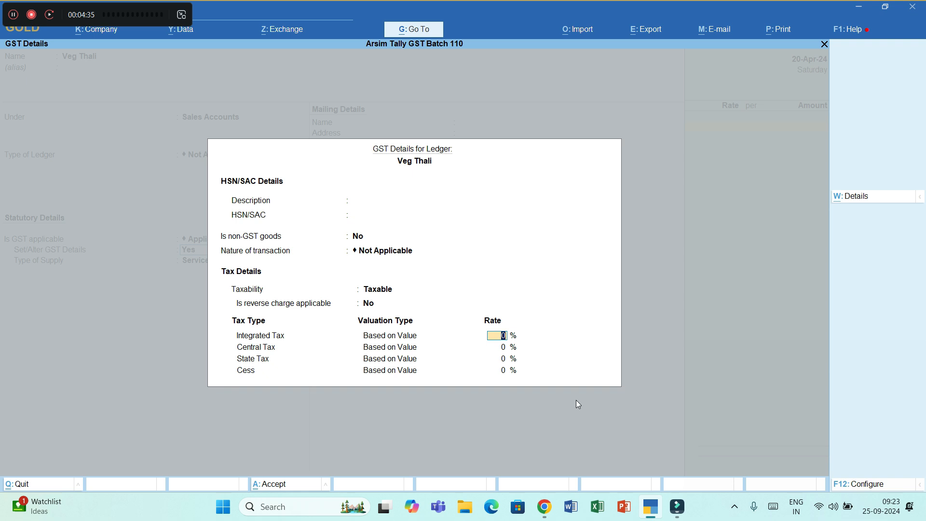
Step: Set Veg Thali's integrated tax rate to 5% and save the ledger with Services as its type of supply
{"action": "type", "text": "5"}
{"action": "key", "text": "Return"}
{"action": "key", "text": "Return"}
{"action": "key", "text": "Return"}
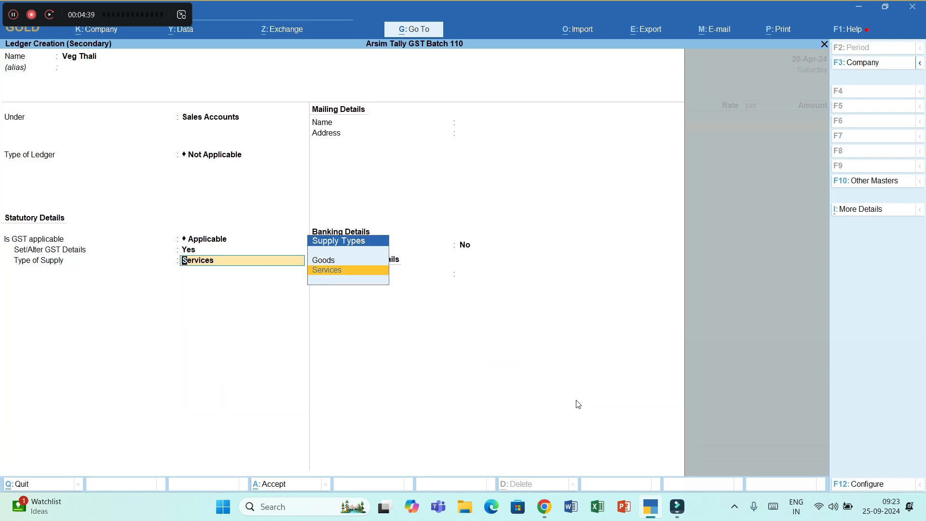
{"action": "key", "text": "Return"}
{"action": "key", "text": "Return"}
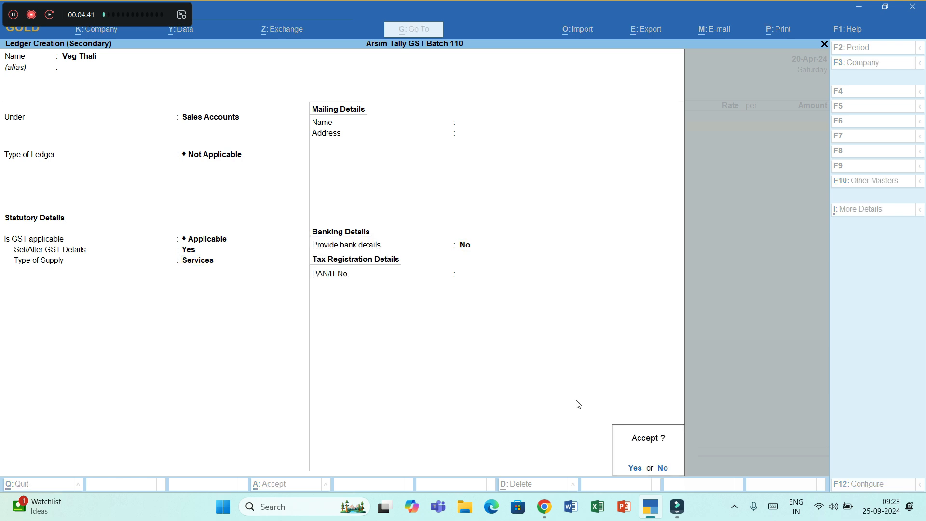
{"action": "key", "text": "Return"}
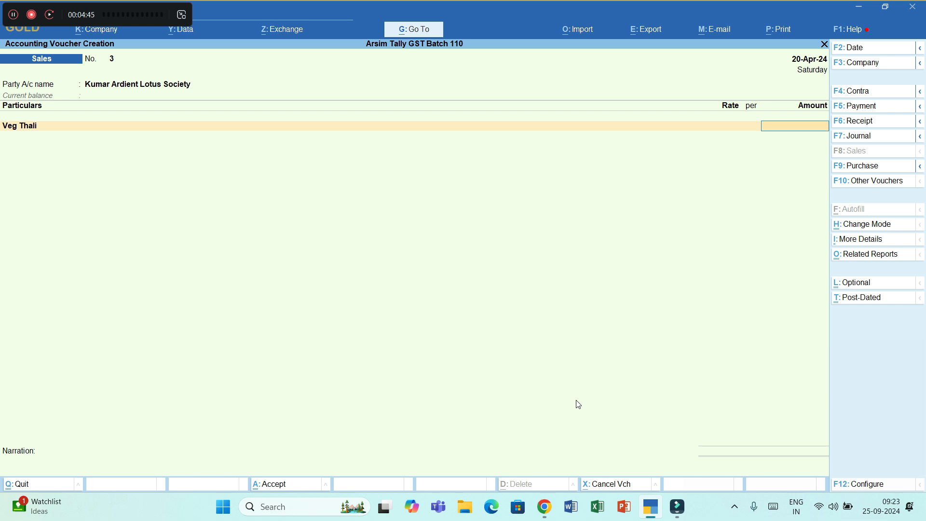
Step: Enter 75000 as the amount for Veg Thali in the sales voucher
{"action": "type", "text": "75000"}
{"action": "key", "text": "Return"}
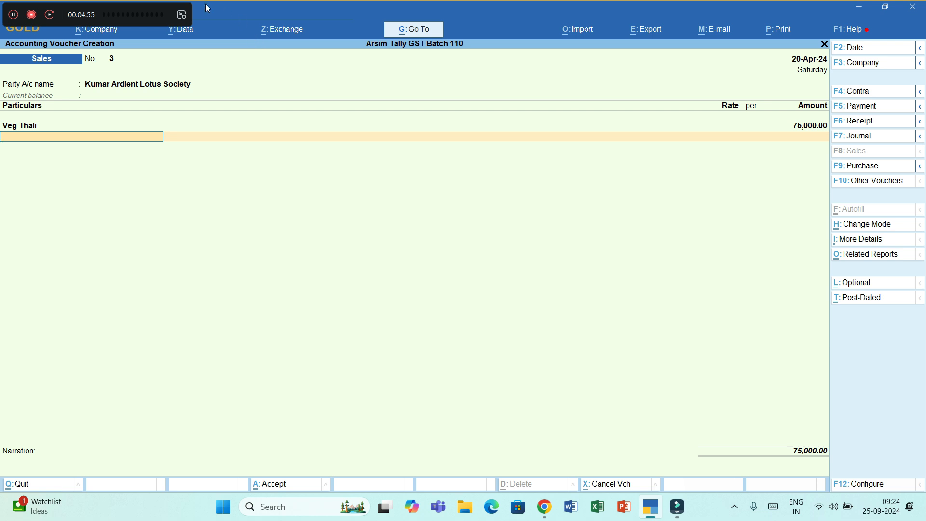
{"action": "left_click", "coordinate": [183, 15]}
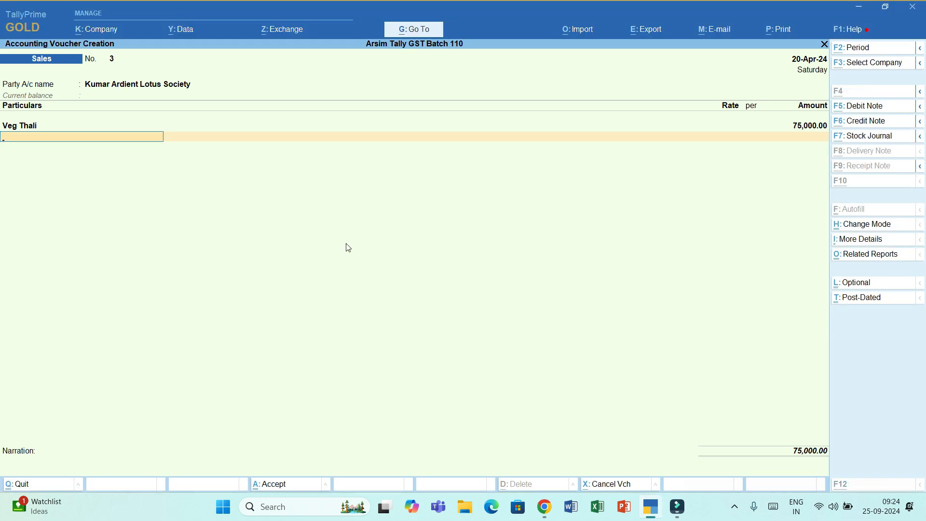
Step: Start a new ledger from the voucher's second particulars line, named Waiter Service, under Sales Accounts with ledger type Not Applicable
{"action": "key", "text": "alt+c"}
{"action": "type", "text": "Wait"}
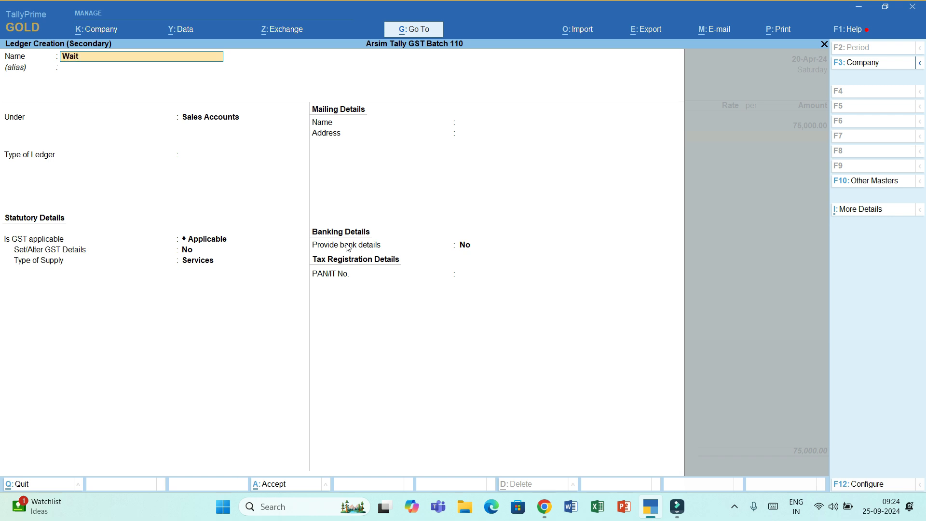
{"action": "type", "text": "er Service"}
{"action": "key", "text": "Return"}
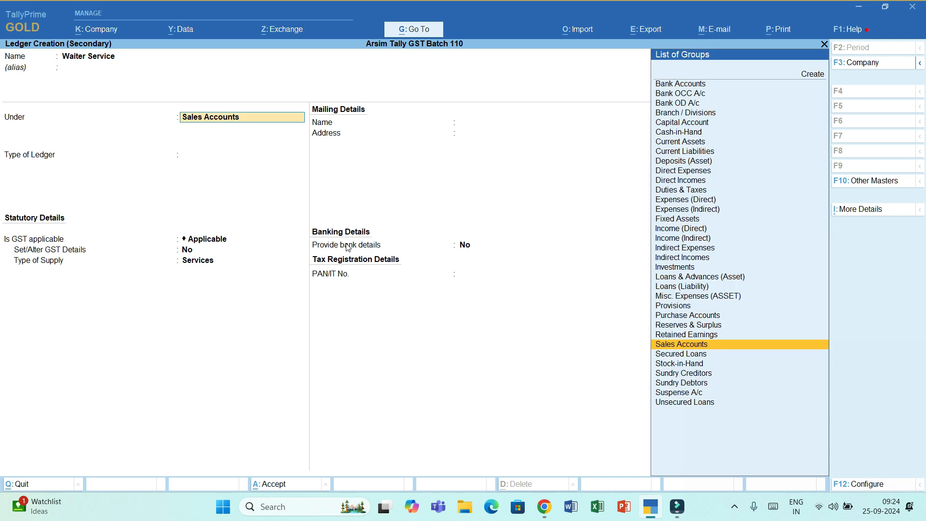
{"action": "key", "text": "Return"}
{"action": "key", "text": "Return"}
{"action": "key", "text": "Return"}
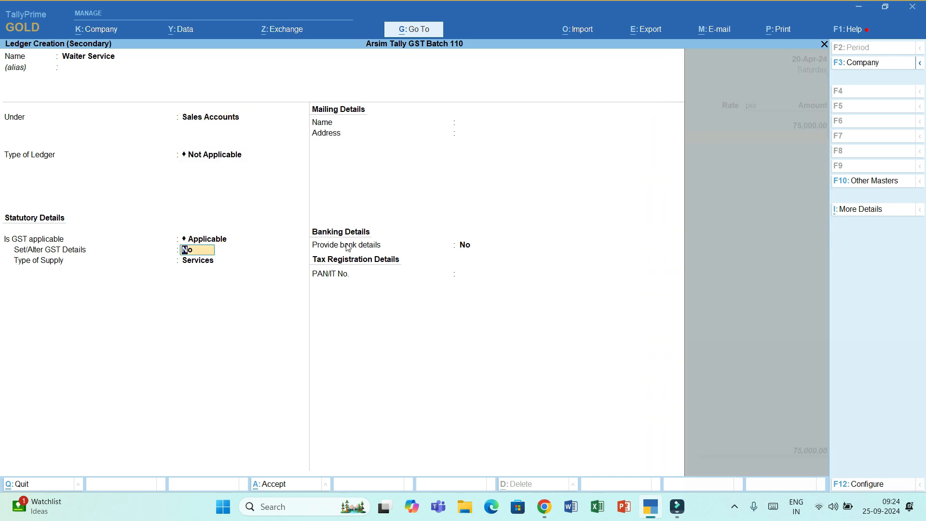
Step: Enable GST details for the Waiter Service ledger, keep its nature of transaction Not Applicable, and set its taxability to Taxable
{"action": "key", "text": "y"}
{"action": "key", "text": "Return"}
{"action": "key", "text": "Return"}
{"action": "key", "text": "Return"}
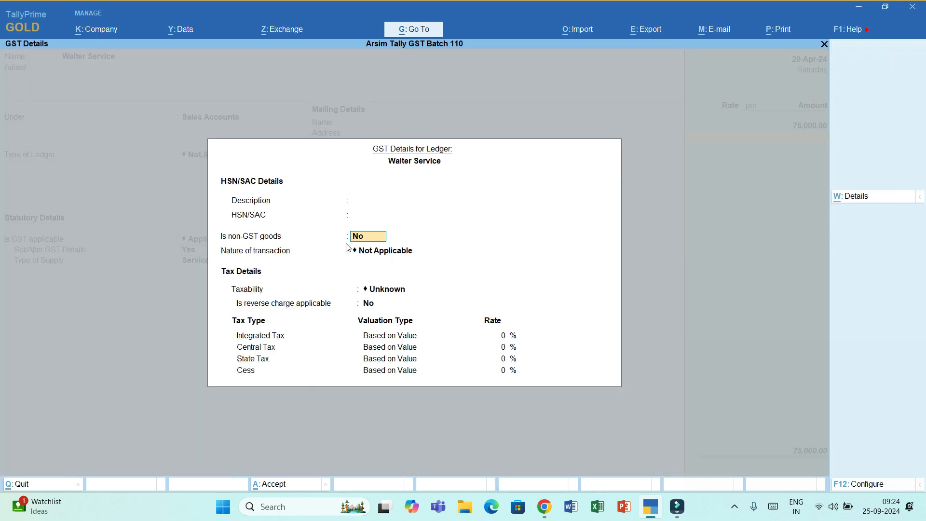
{"action": "key", "text": "Return"}
{"action": "key", "text": "Return"}
{"action": "type", "text": "ta"}
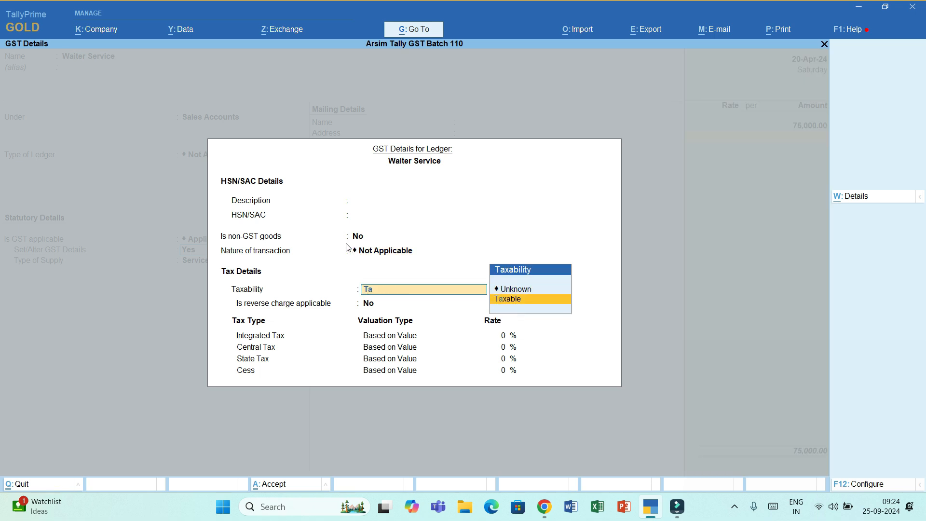
{"action": "key", "text": "Return"}
Step: Set Waiter Service's integrated tax rate to 18% and keep Services as its type of supply
{"action": "key", "text": "Return"}
{"action": "type", "text": "18"}
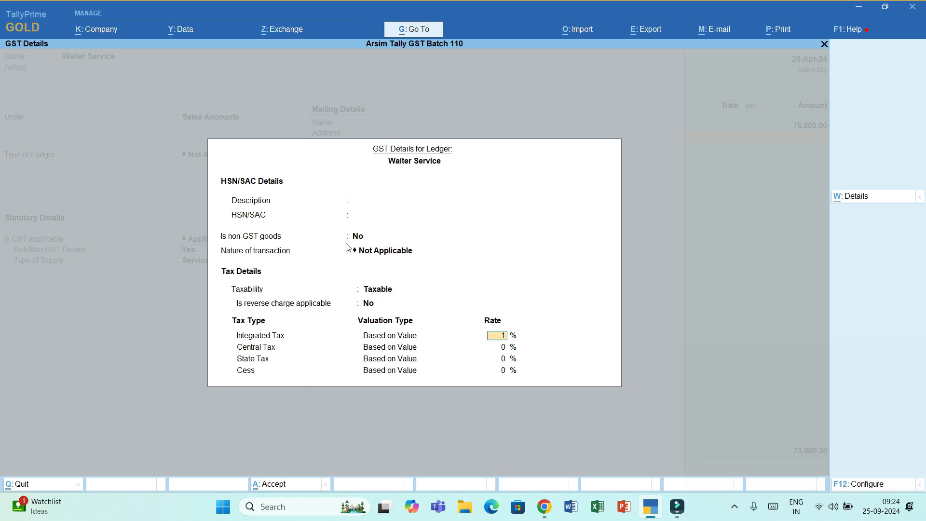
{"action": "key", "text": "Return"}
{"action": "key", "text": "Return"}
{"action": "key", "text": "Return"}
{"action": "key", "text": "Return"}
{"action": "key", "text": "Return"}
{"action": "key", "text": "Return"}
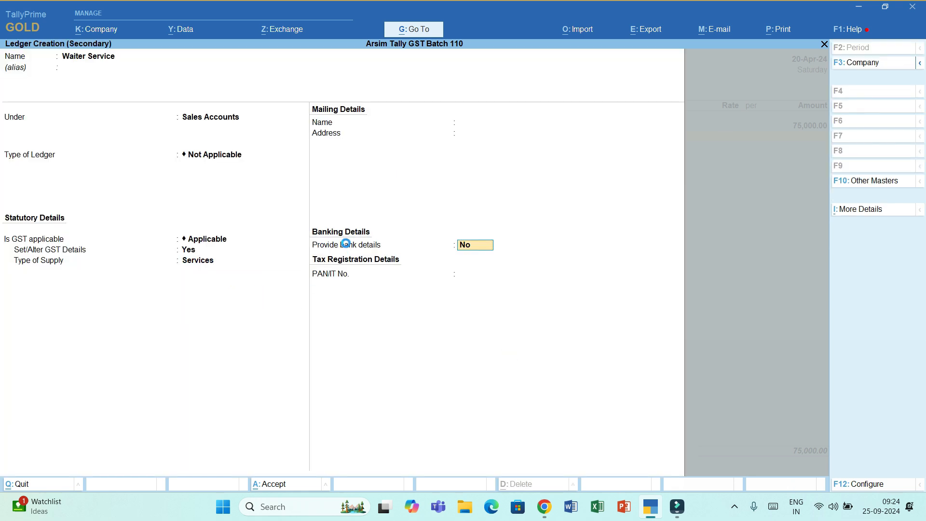
Step: Save the Waiter Service ledger without bank details and enter 3500 as its amount in the sales voucher
{"action": "key", "text": "Return"}
{"action": "key", "text": "Return"}
{"action": "type", "text": "35"}
{"action": "key", "text": "BackSpace"}
{"action": "key", "text": "BackSpace"}
{"action": "key", "text": "BackSpace"}
{"action": "key", "text": "Return"}
{"action": "key", "text": "Return"}
{"action": "type", "text": "3500"}
{"action": "key", "text": "Return"}
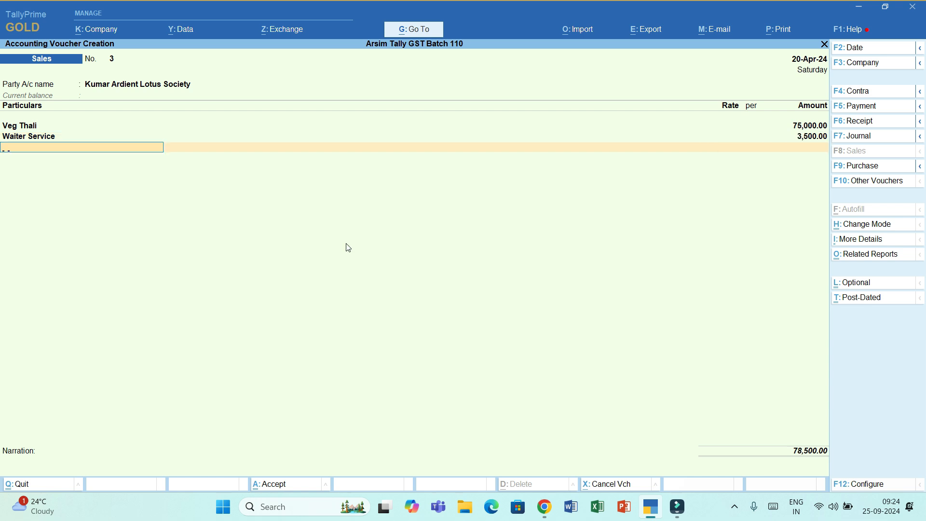
Step: Add the CGST and SGST ledgers below Waiter Service in the sales voucher, using the automatically calculated tax amounts
{"action": "type", "text": "S"}
{"action": "key", "text": "BackSpace"}
{"action": "type", "text": "c"}
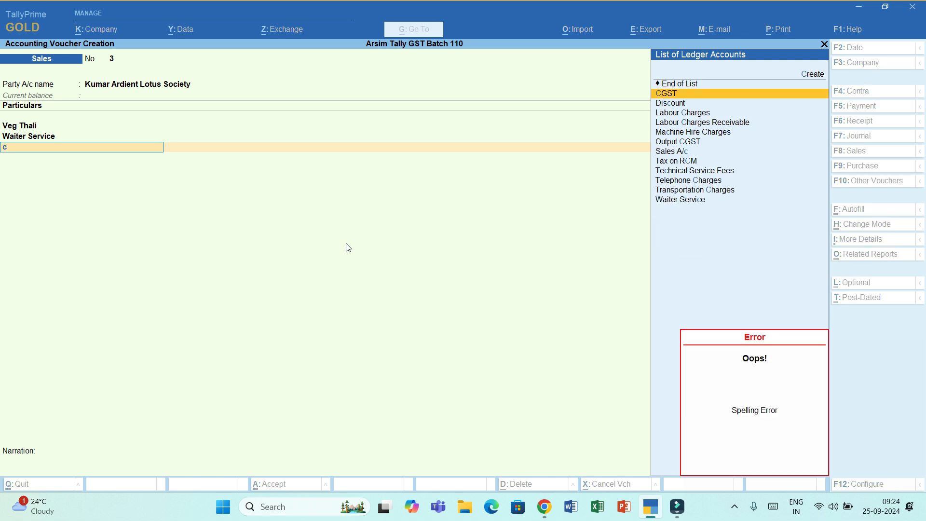
{"action": "key", "text": "Return"}
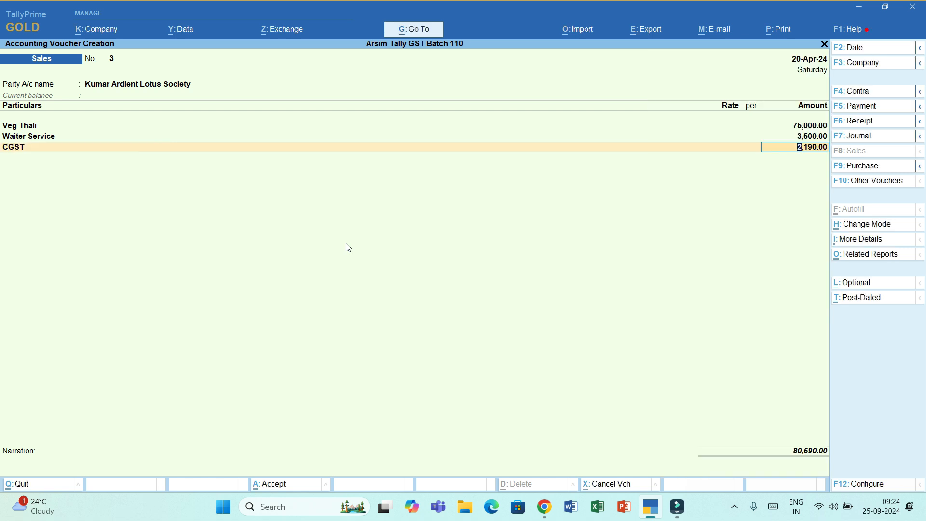
{"action": "key", "text": "Return"}
{"action": "type", "text": "Sgs"}
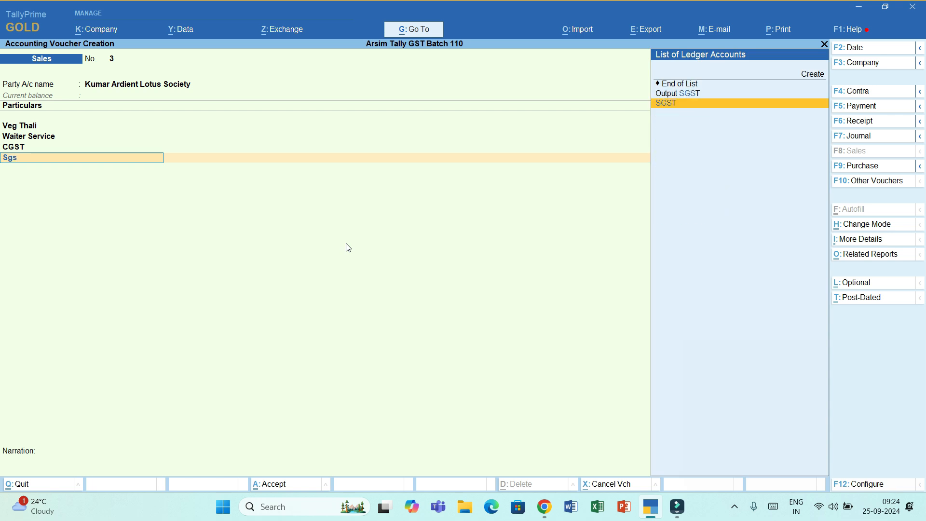
{"action": "key", "text": "Return"}
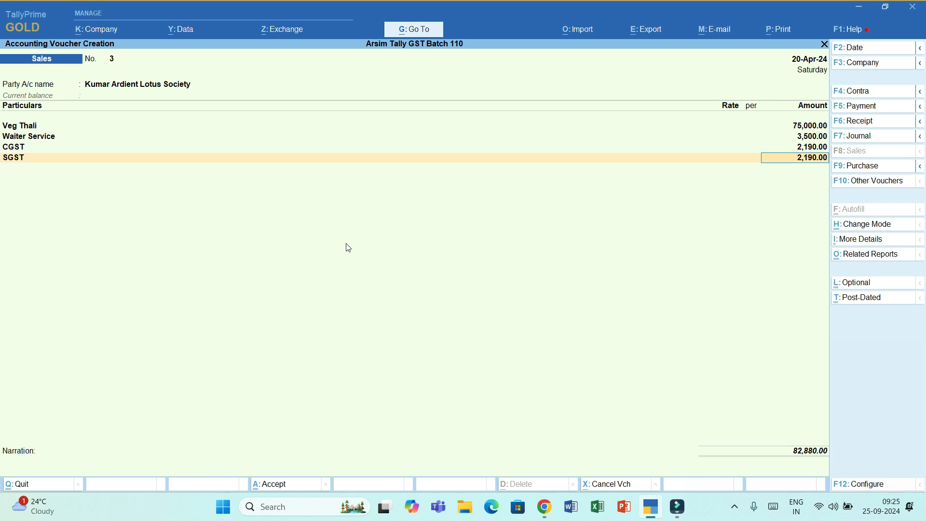
Step: Review the voucher's GST tax analysis and save the sales voucher
{"action": "key", "text": "ctrl+o"}
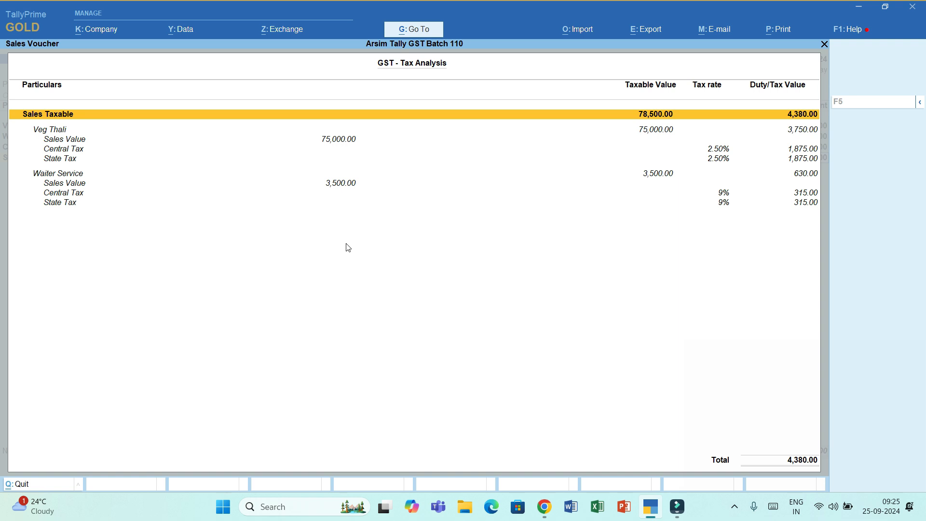
{"action": "key", "text": "Escape"}
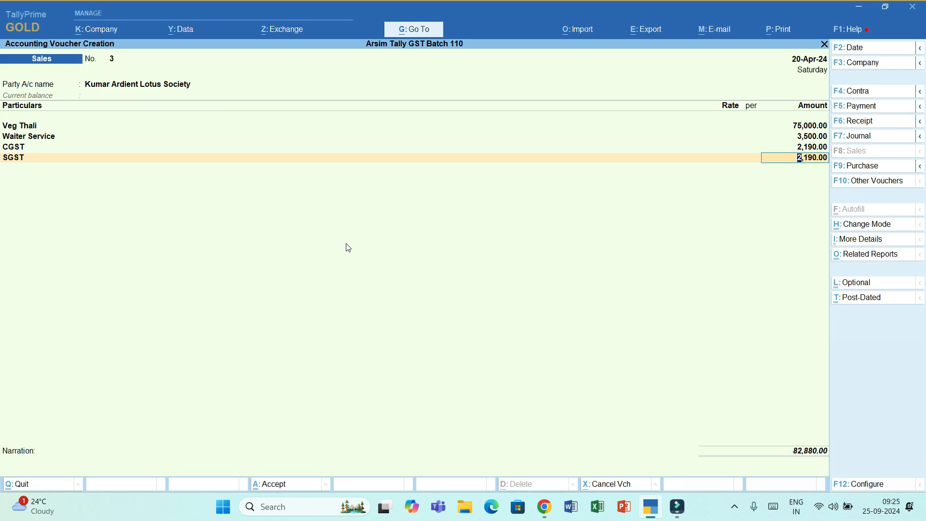
{"action": "key", "text": "ctrl+a"}
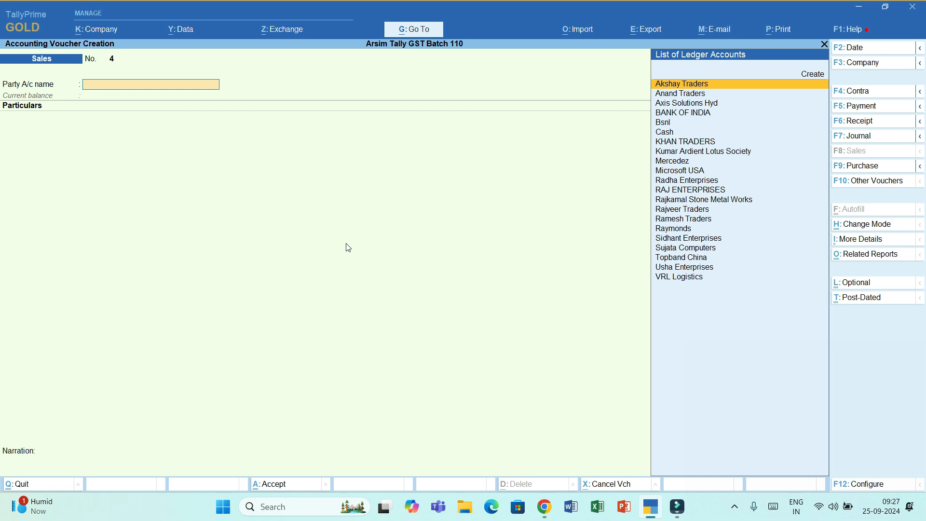
Step: Change the new sales voucher's mode to Item Invoice
{"action": "key", "text": "ctrl+h"}
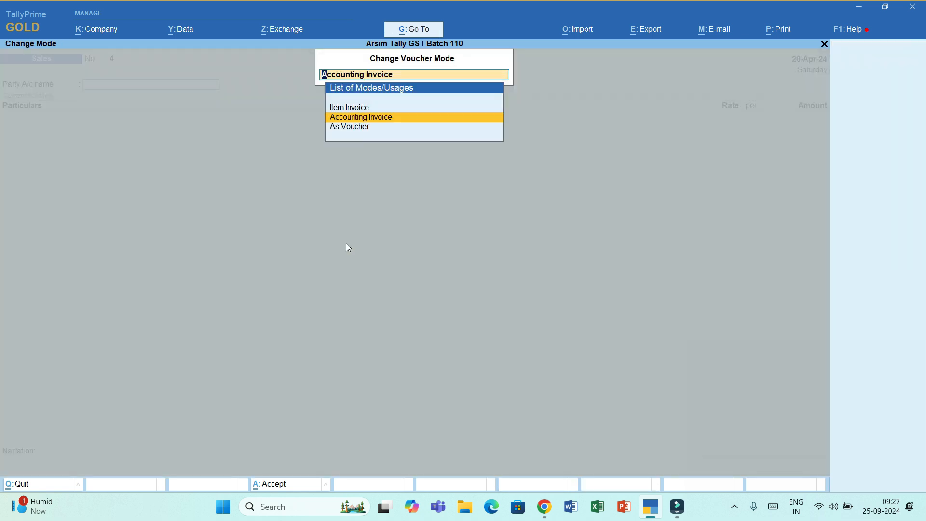
{"action": "key", "text": "Up"}
{"action": "key", "text": "Return"}
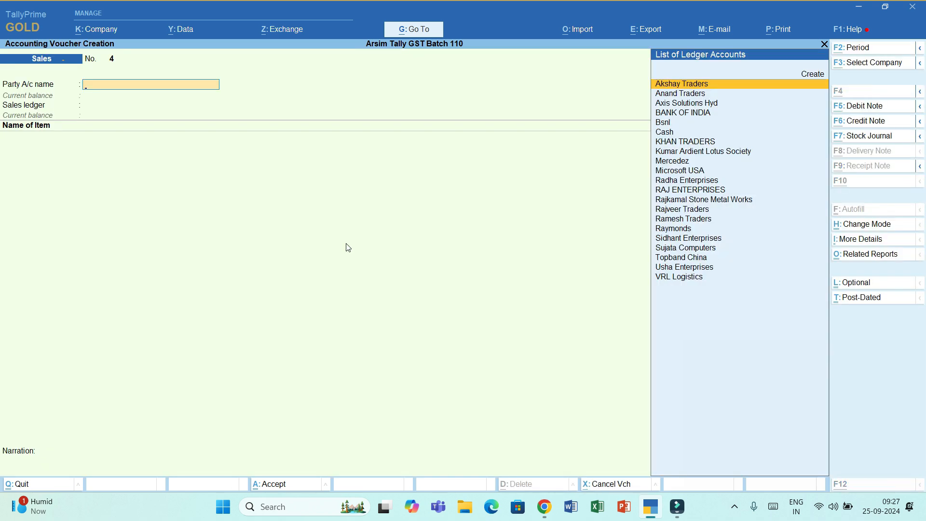
Step: Create the party ledger SLV Constructions under Sundry Debtors and choose Sales A/c as the voucher's sales ledger
{"action": "key", "text": "alt+c"}
{"action": "type", "text": "S"}
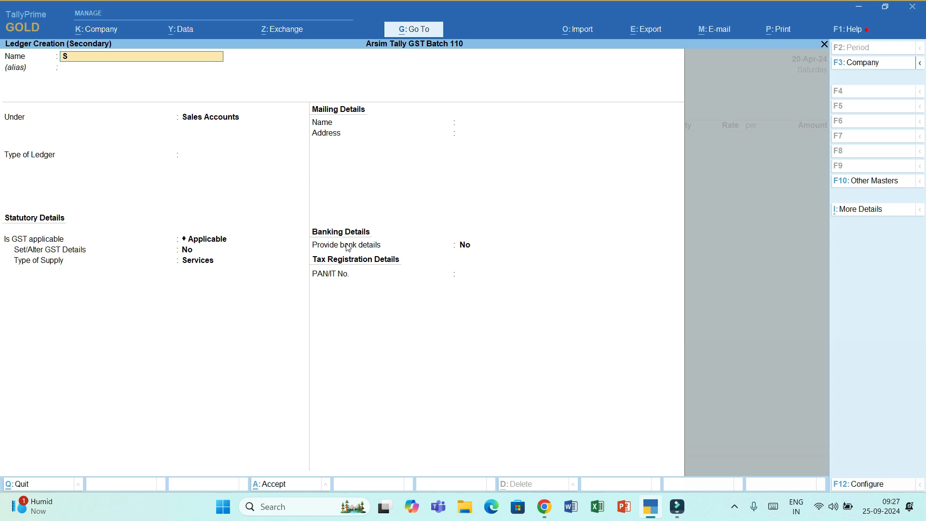
{"action": "type", "text": "lV Constructions"}
{"action": "key", "text": "Return"}
{"action": "type", "text": "Sun"}
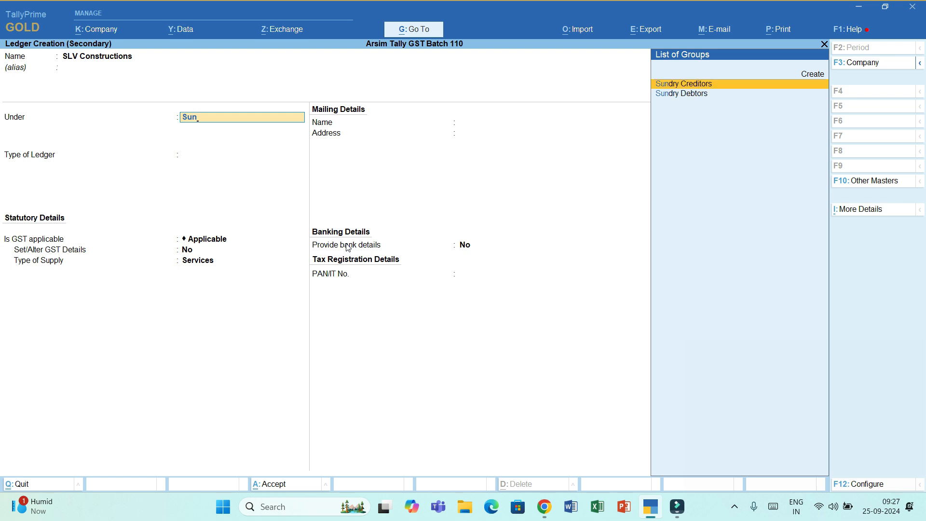
{"action": "key", "text": "Down"}
{"action": "key", "text": "Return"}
{"action": "key", "text": "ctrl"}
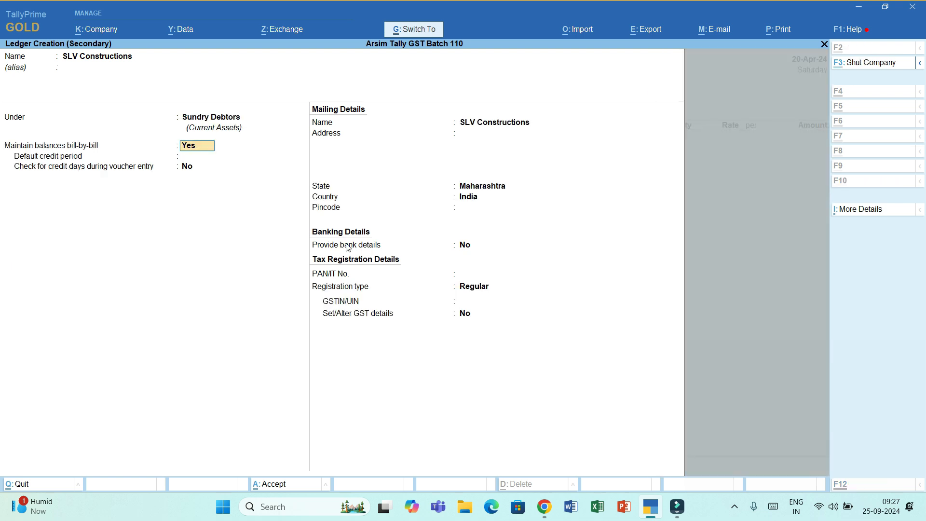
{"action": "key", "text": "ctrl+a"}
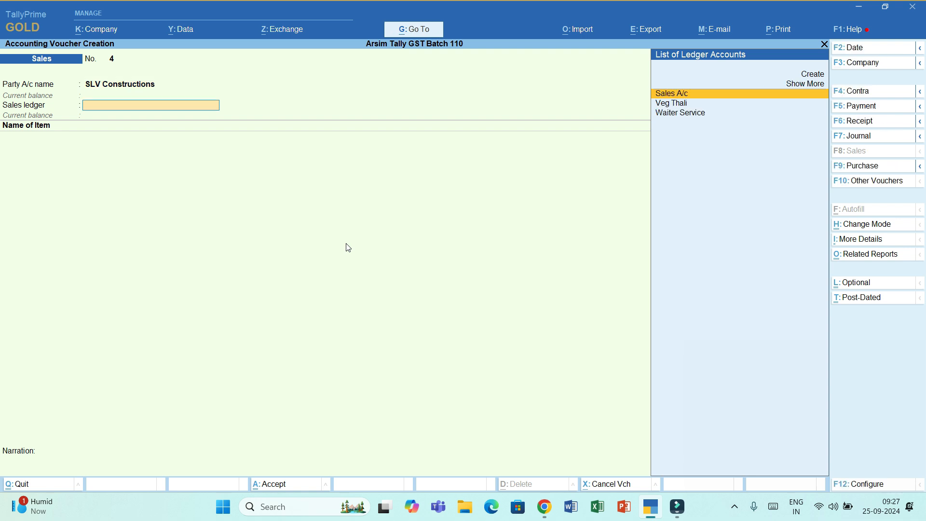
{"action": "key", "text": "Return"}
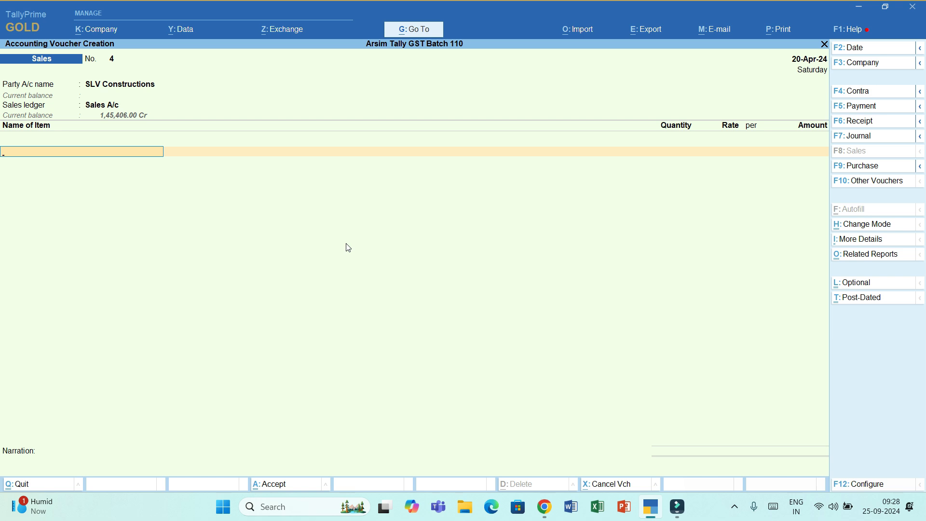
Step: Start a new stock item named Steel Rebbar 120mm from the voucher, under Primary with nos as its unit
{"action": "key", "text": "alt+c"}
{"action": "type", "text": "S"}
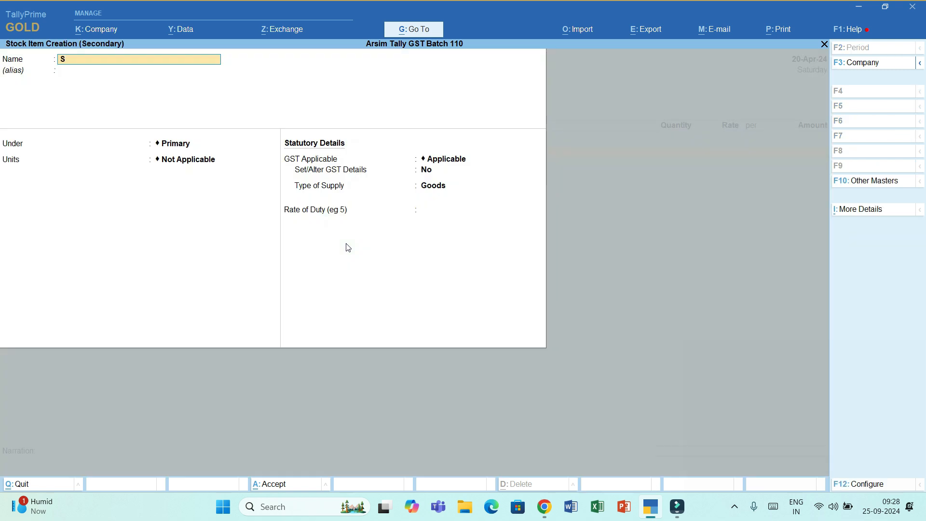
{"action": "type", "text": "teel Rebbar 120mm"}
{"action": "key", "text": "Return"}
{"action": "key", "text": "Return"}
{"action": "key", "text": "Return"}
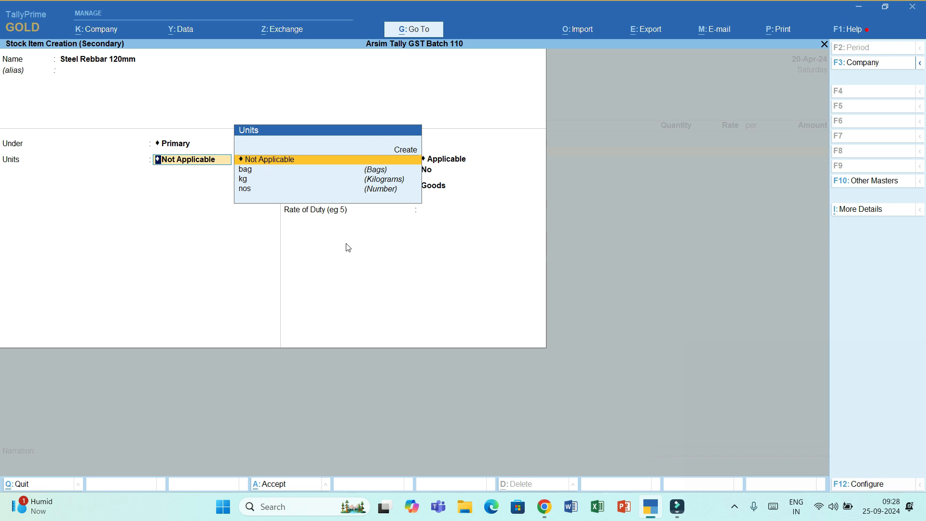
{"action": "key", "text": "Down"}
{"action": "key", "text": "Down"}
{"action": "key", "text": "Down"}
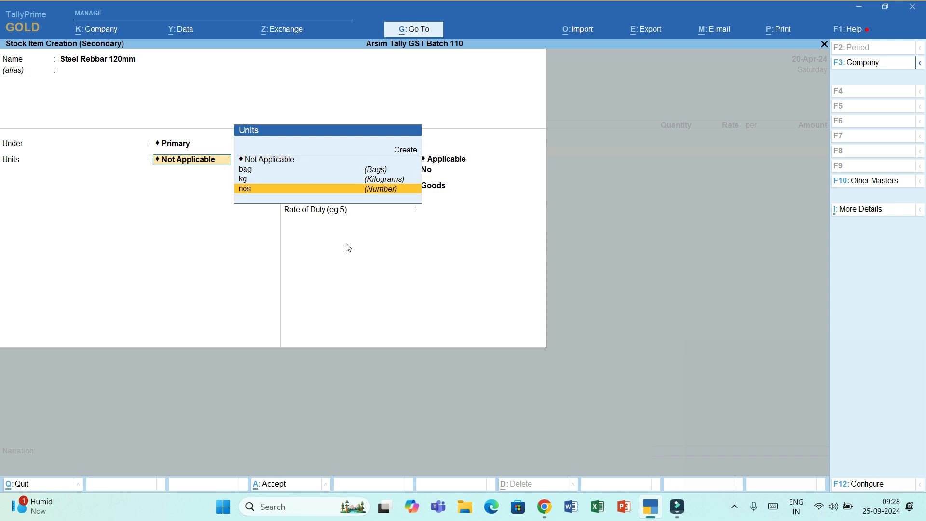
{"action": "key", "text": "Return"}
Step: Keep GST applicable for Steel Rebbar 120mm, enable its GST details, and set its taxability to Taxable
{"action": "key", "text": "Return"}
{"action": "type", "text": "y"}
{"action": "key", "text": "Return"}
{"action": "key", "text": "Return"}
{"action": "key", "text": "Return"}
{"action": "key", "text": "Return"}
{"action": "key", "text": "Return"}
{"action": "type", "text": "ta"}
{"action": "key", "text": "Return"}
Step: Set the stock item's integrated tax rate to 18% and save it with Goods as its type of supply
{"action": "key", "text": "Return"}
{"action": "key", "text": "Return"}
{"action": "type", "text": "18"}
{"action": "key", "text": "Return"}
{"action": "key", "text": "Return"}
{"action": "key", "text": "Return"}
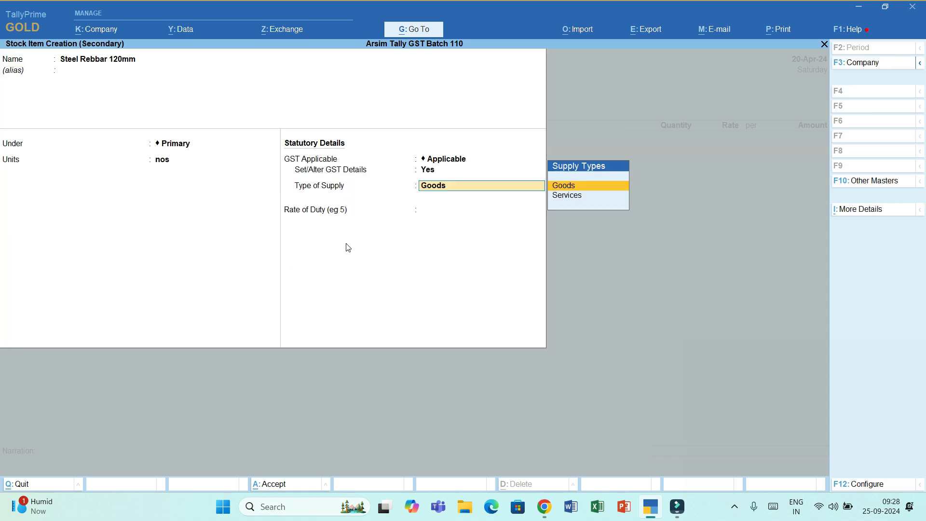
{"action": "key", "text": "Return"}
{"action": "key", "text": "Return"}
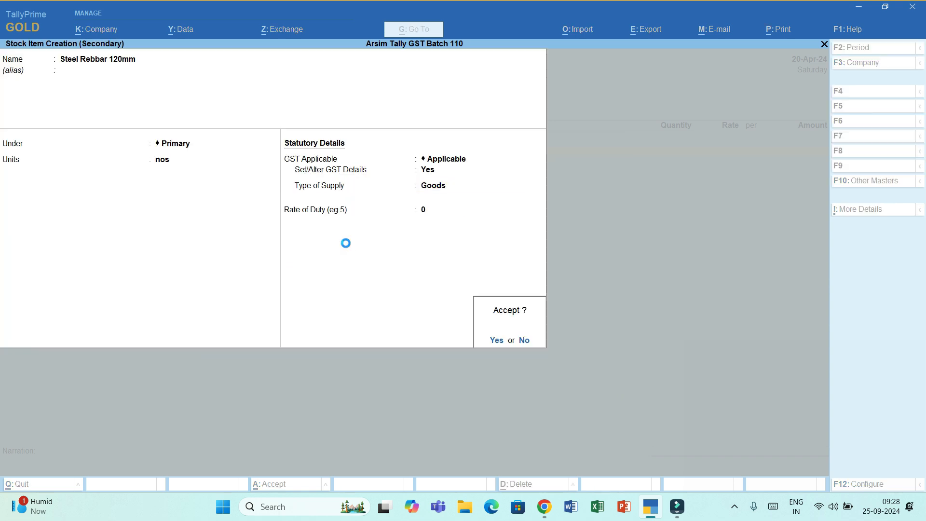
{"action": "key", "text": "Return"}
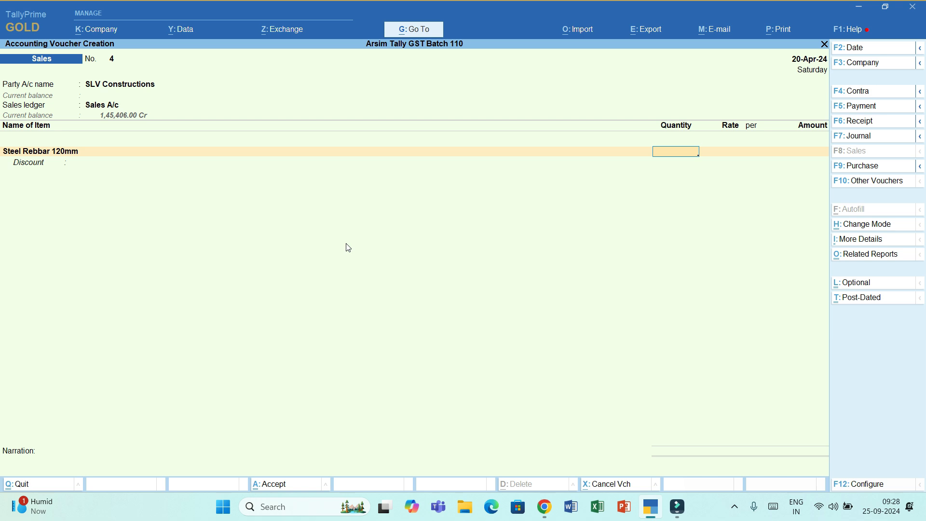
Step: Enter a quantity of 100 nos at a rate of 400 for Steel Rebbar 120mm, leaving its discount empty
{"action": "type", "text": "100"}
{"action": "key", "text": "Return"}
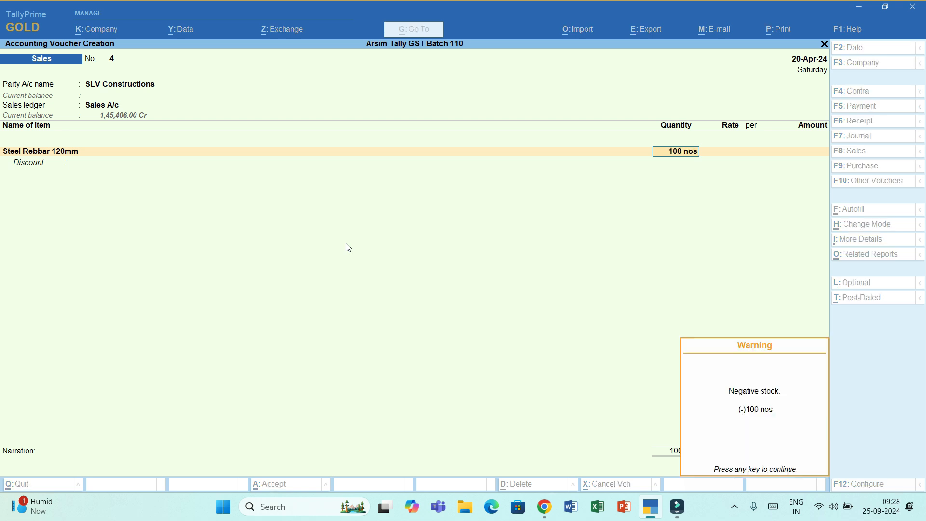
{"action": "key", "text": "Return"}
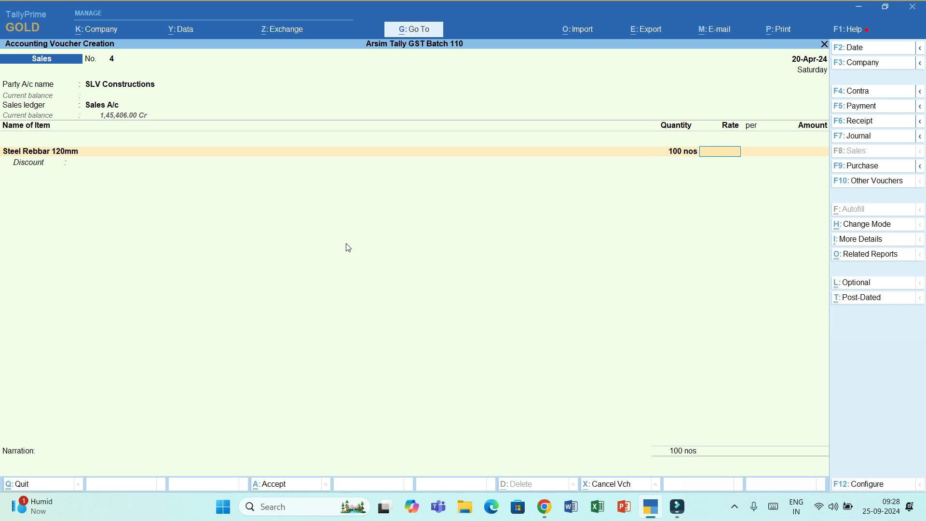
{"action": "type", "text": "400"}
{"action": "key", "text": "Return"}
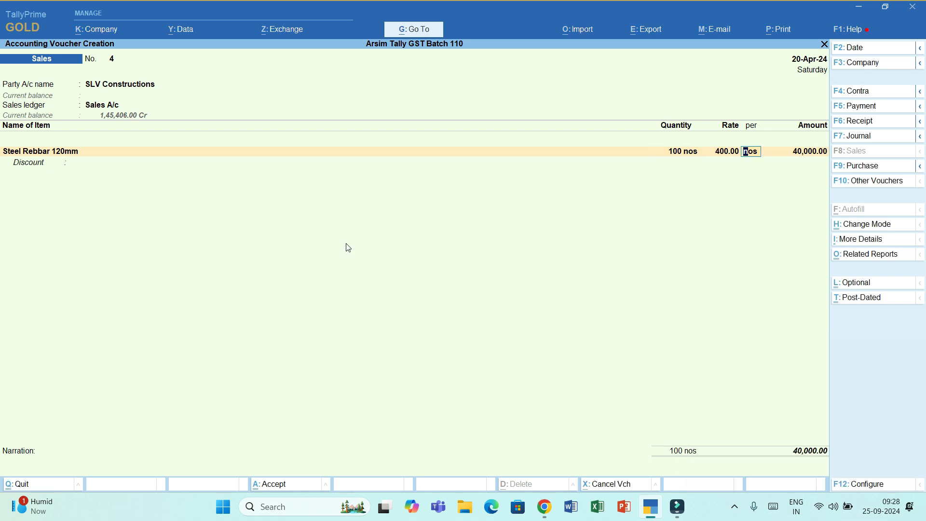
{"action": "key", "text": "Return"}
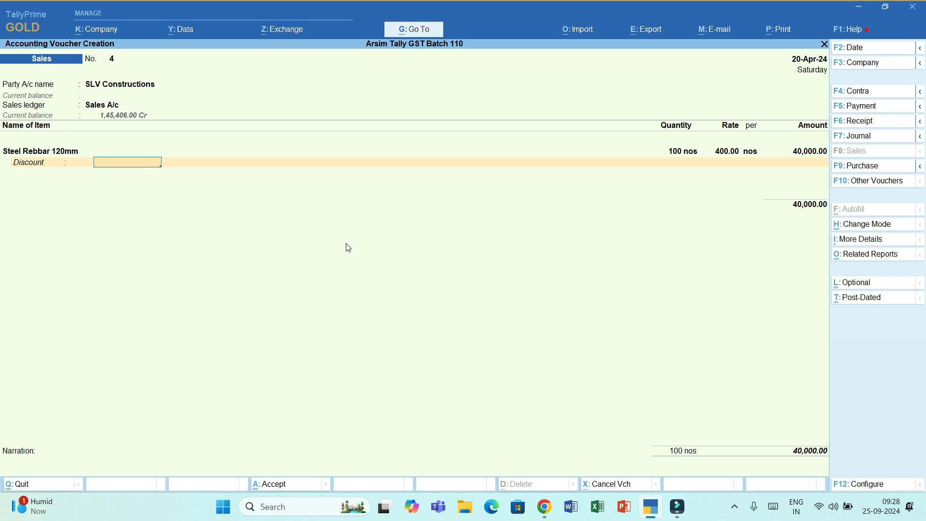
{"action": "key", "text": "Return"}
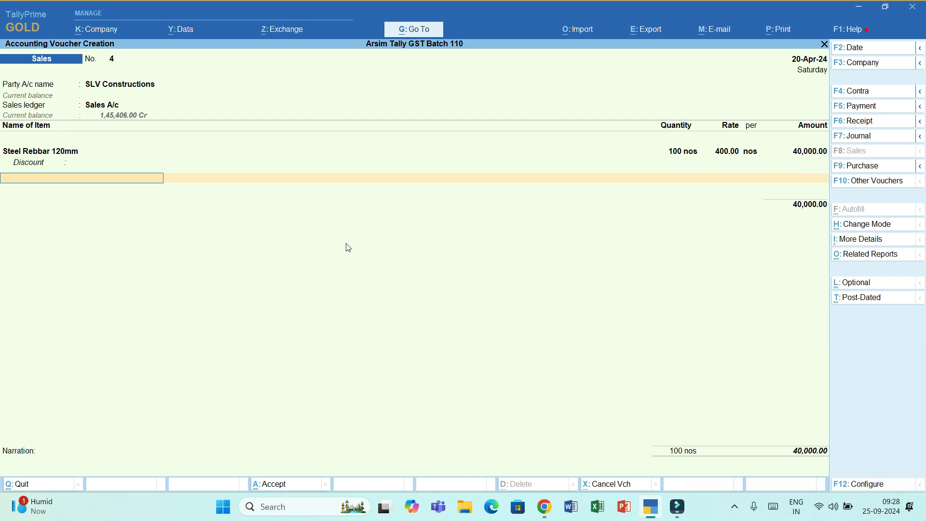
{"action": "key", "text": "alt"}
{"action": "key", "text": "alt+c"}
{"action": "type", "text": "Cement"}
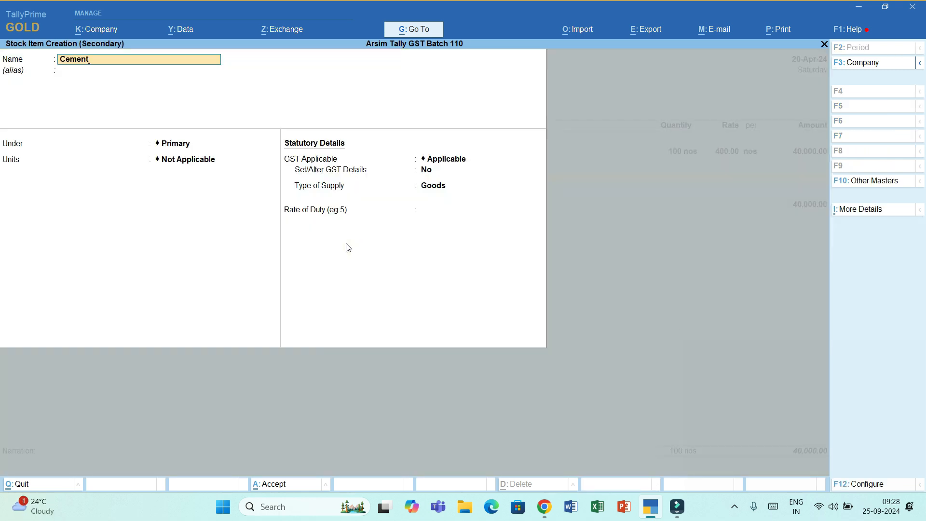
{"action": "key", "text": "Return"}
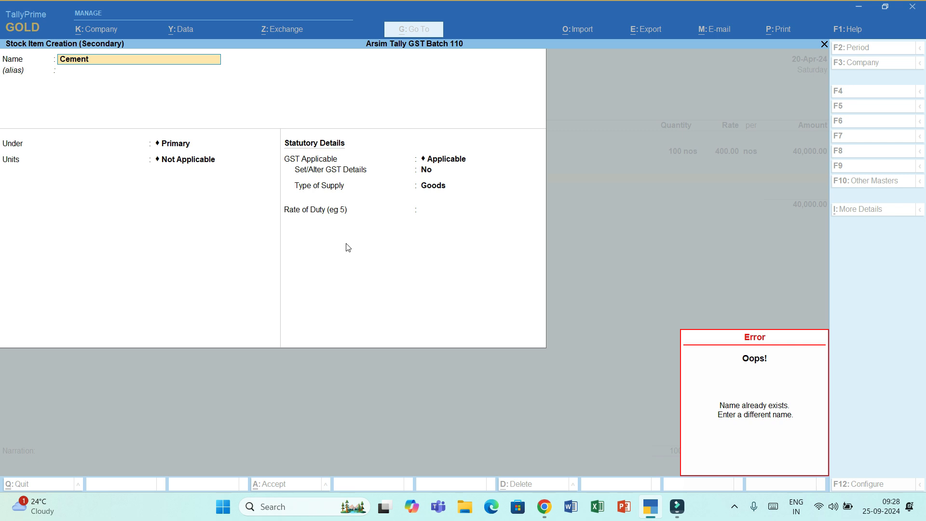
{"action": "key", "text": "Escape"}
{"action": "key", "text": "Escape"}
{"action": "type", "text": "y"}
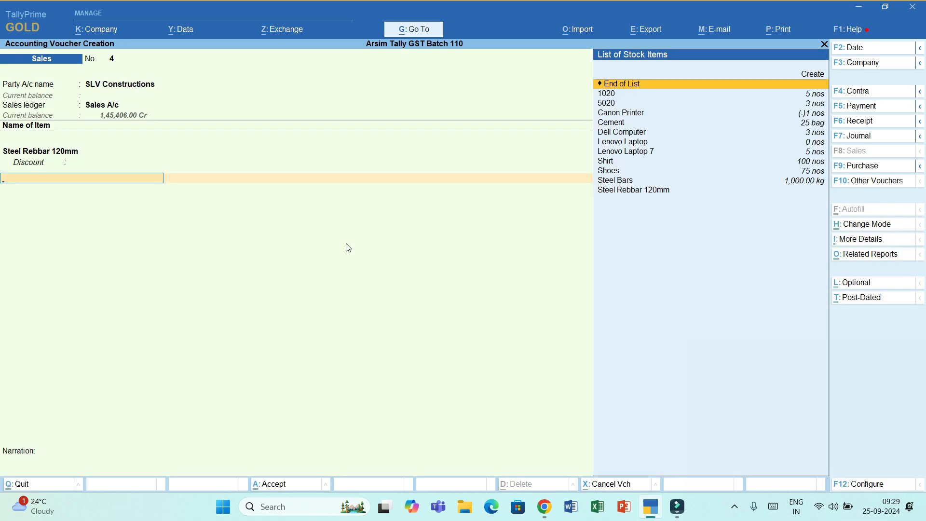
Step: Add Cement as the second stock item with a quantity of 50 bags
{"action": "type", "text": "Ceme"}
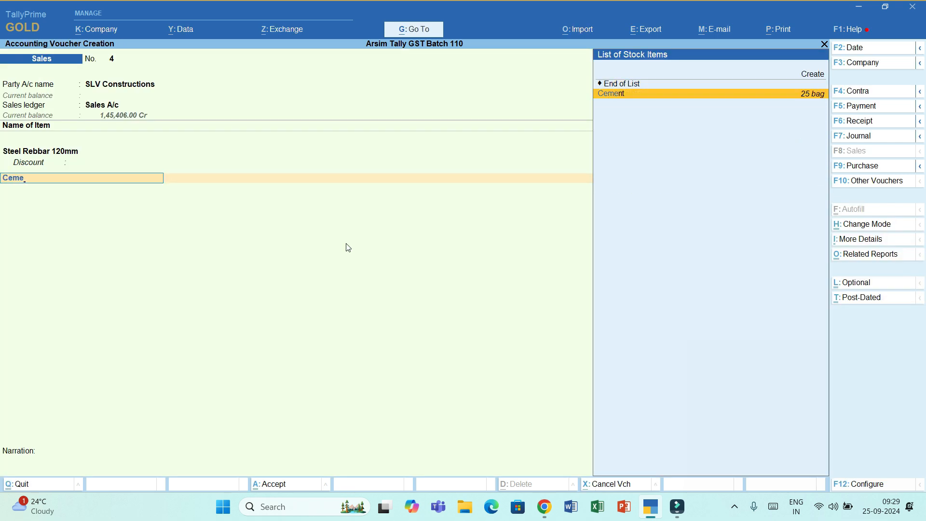
{"action": "key", "text": "Return"}
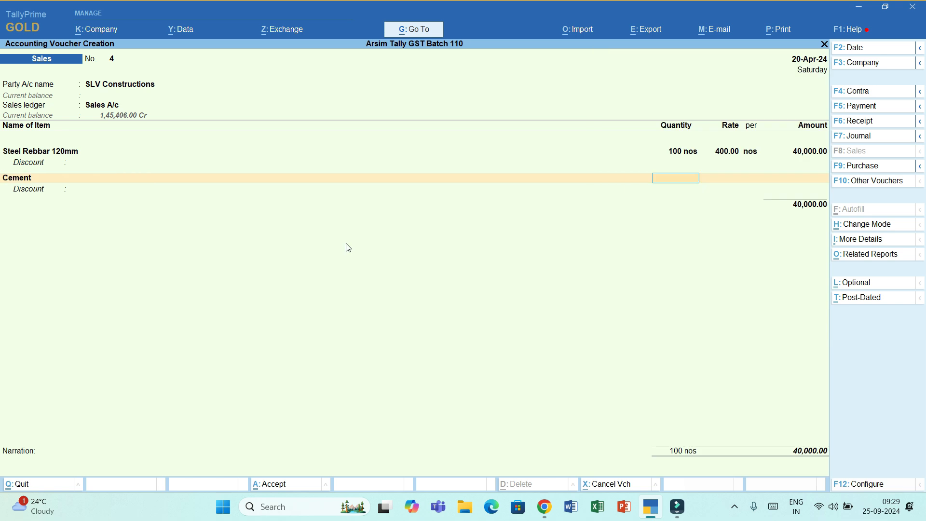
{"action": "type", "text": "25"}
{"action": "key", "text": "BackSpace"}
{"action": "key", "text": "BackSpace"}
{"action": "type", "text": "10"}
{"action": "key", "text": "BackSpace"}
{"action": "key", "text": "BackSpace"}
{"action": "type", "text": "50"}
{"action": "key", "text": "Return"}
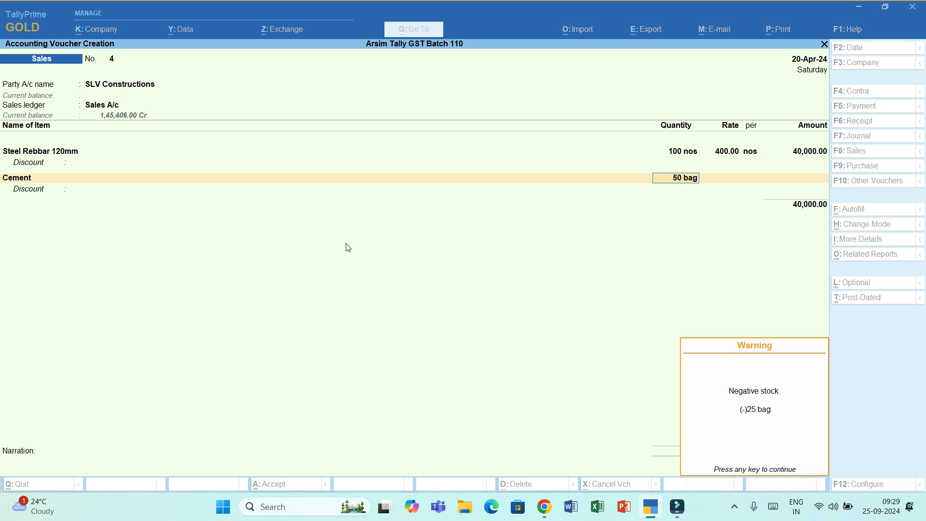
{"action": "key", "text": "Return"}
Step: Set Cement's rate to 320 per bag with no discount, and end the stock item list
{"action": "type", "text": "3"}
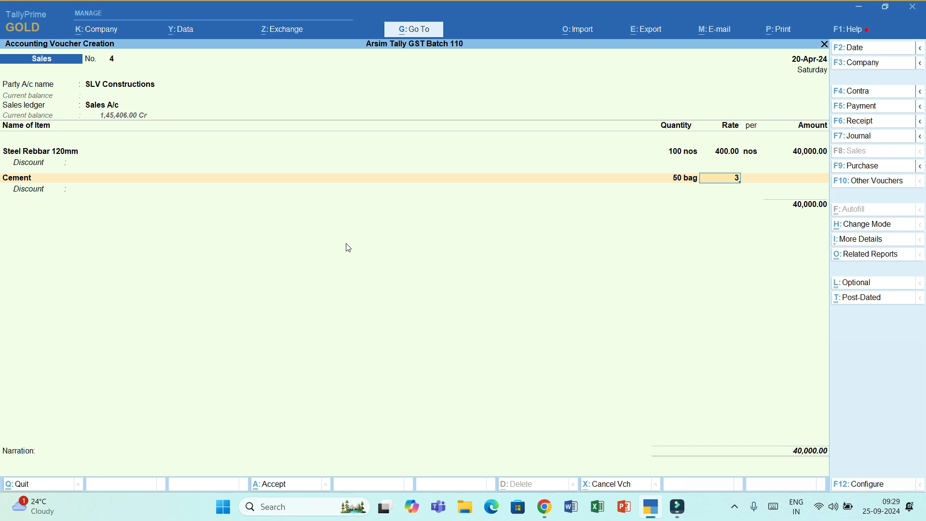
{"action": "type", "text": "20"}
{"action": "key", "text": "Return"}
{"action": "key", "text": "Return"}
{"action": "key", "text": "Return"}
{"action": "key", "text": "Return"}
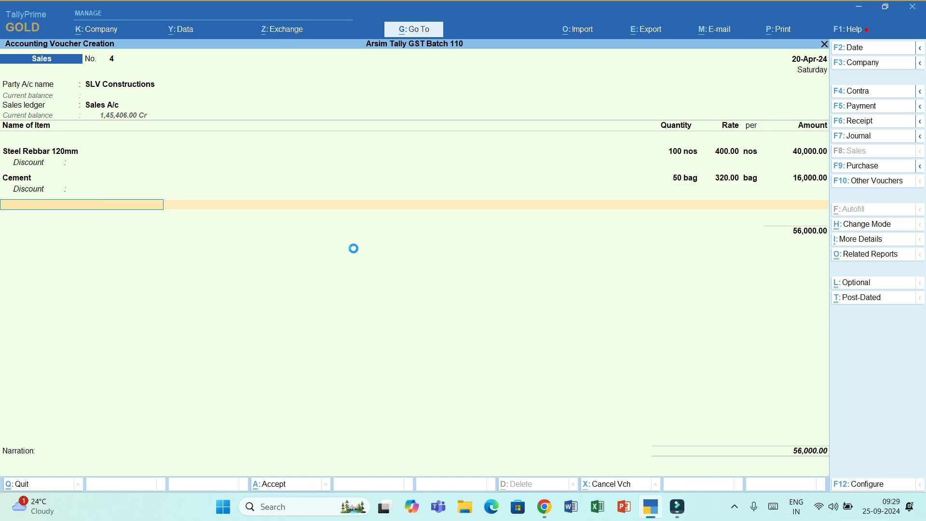
{"action": "key", "text": "Return"}
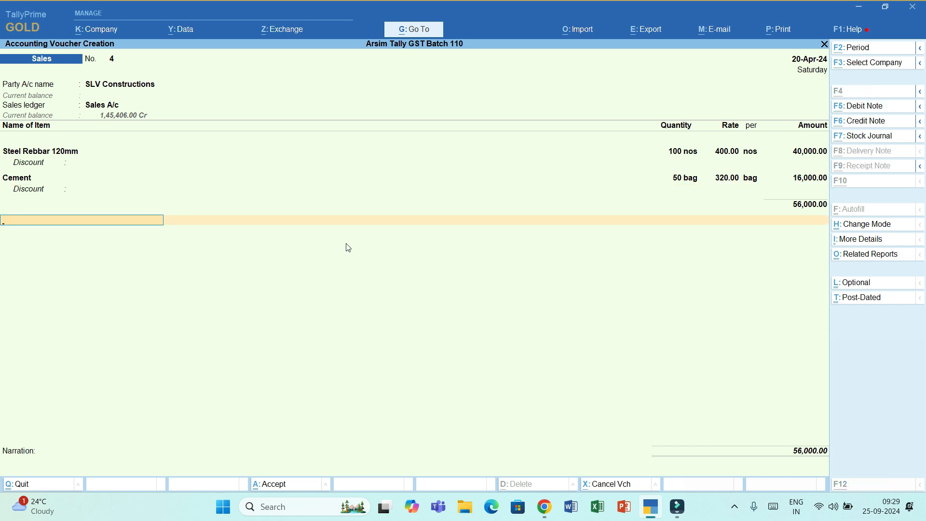
Step: Start a new ledger named Transportation Charges1 from the voucher and place it under Indirect Incomes
{"action": "key", "text": "alt+c"}
{"action": "type", "text": "Tra"}
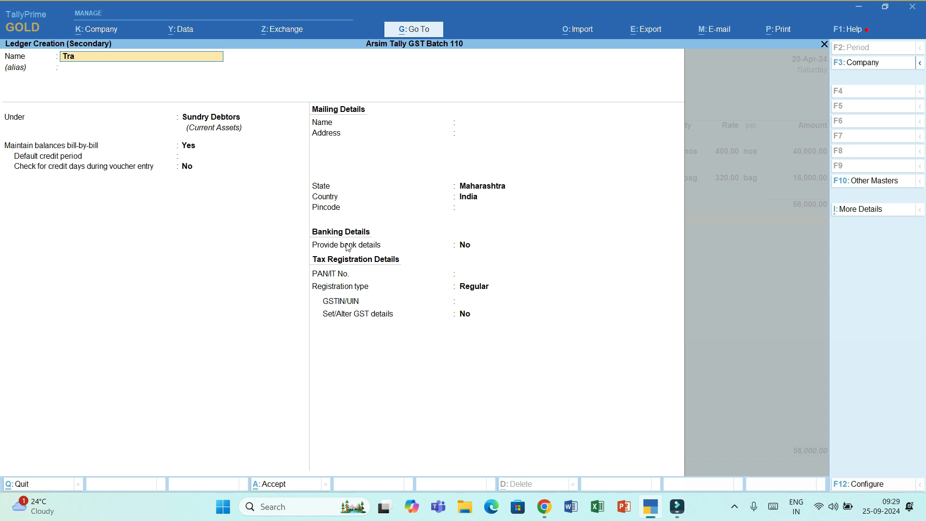
{"action": "type", "text": "nsportation Charges"}
{"action": "key", "text": "Return"}
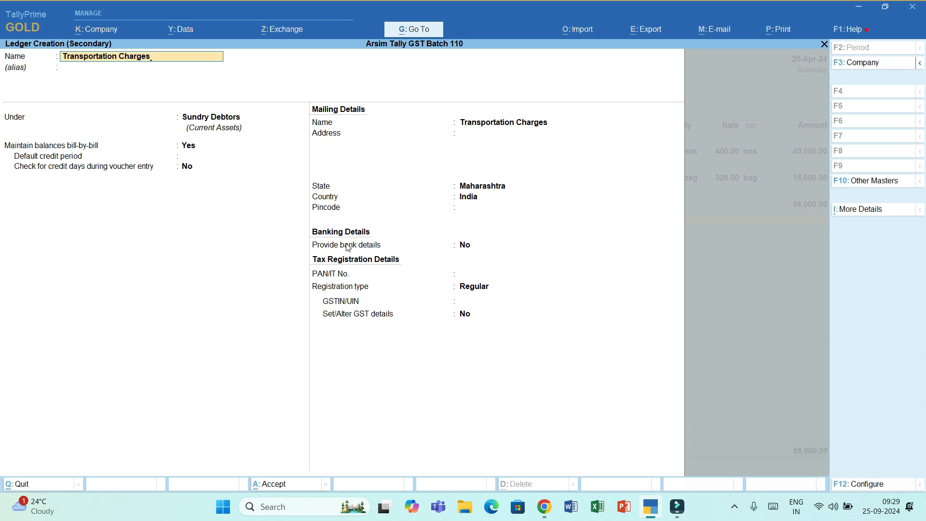
{"action": "key", "text": "Return"}
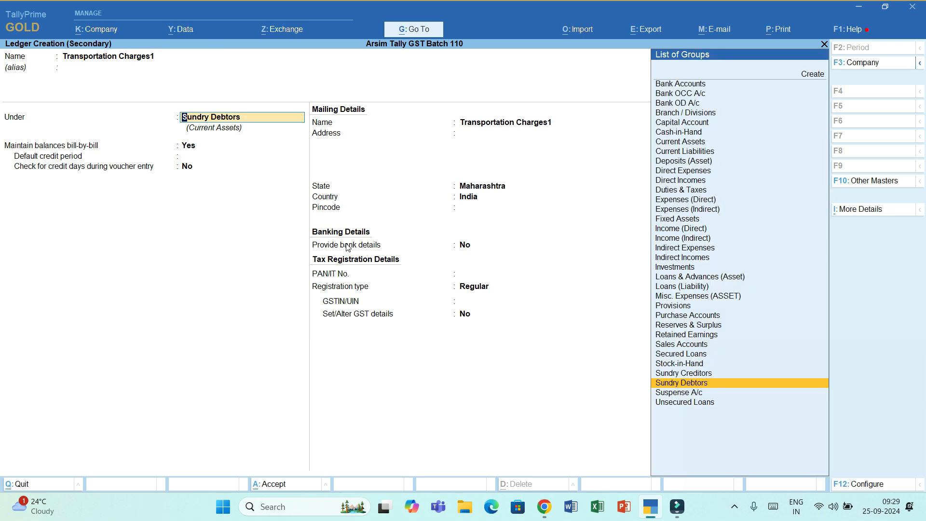
{"action": "type", "text": "Indi"}
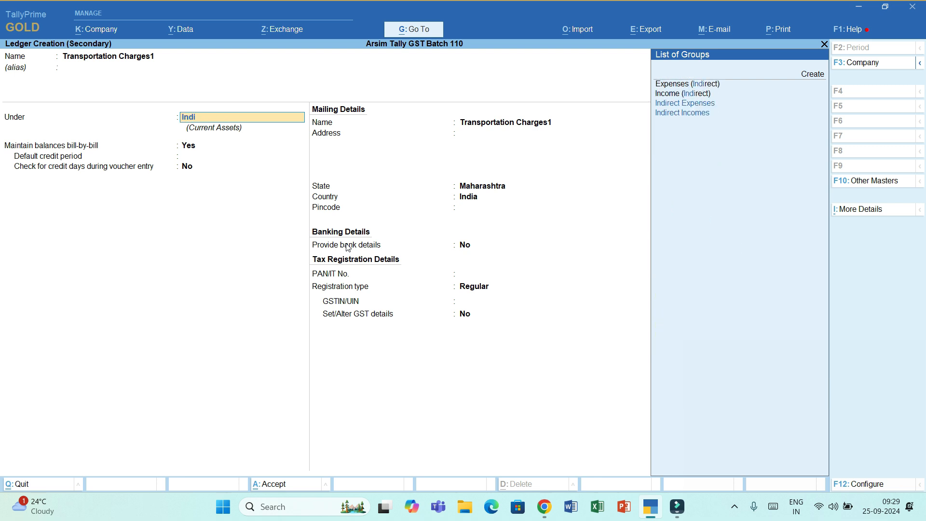
{"action": "key", "text": "Return"}
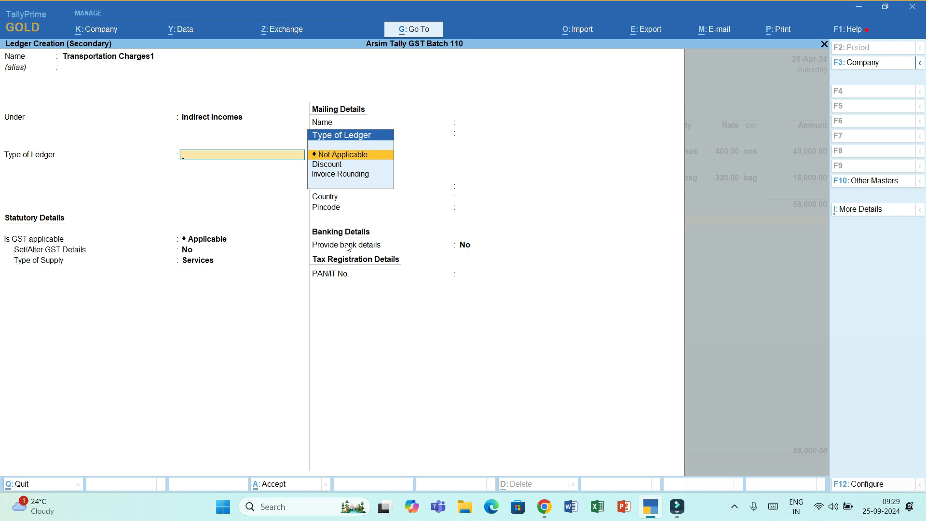
Step: Set the ledger's type and GST applicability to Not Applicable, and include it in the GST assessable value, appropriated to Goods
{"action": "key", "text": "Return"}
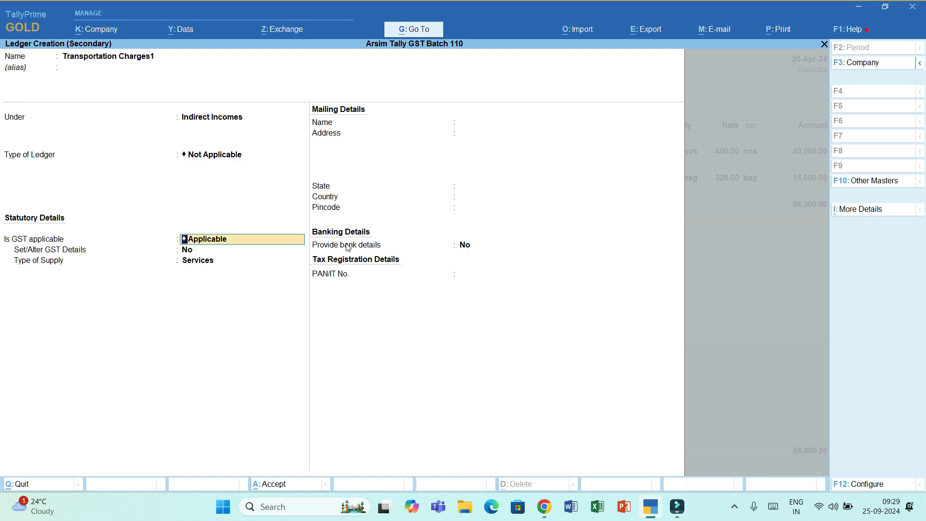
{"action": "key", "text": "BackSpace"}
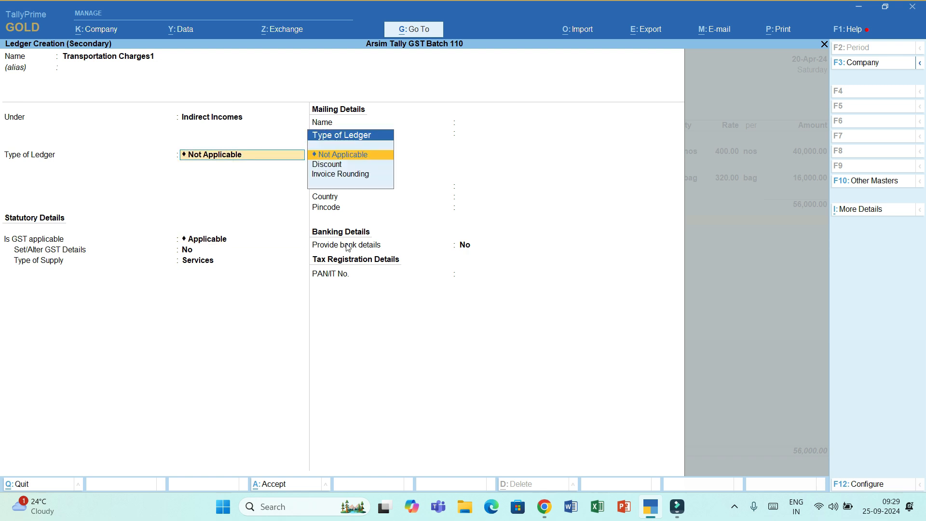
{"action": "key", "text": "Return"}
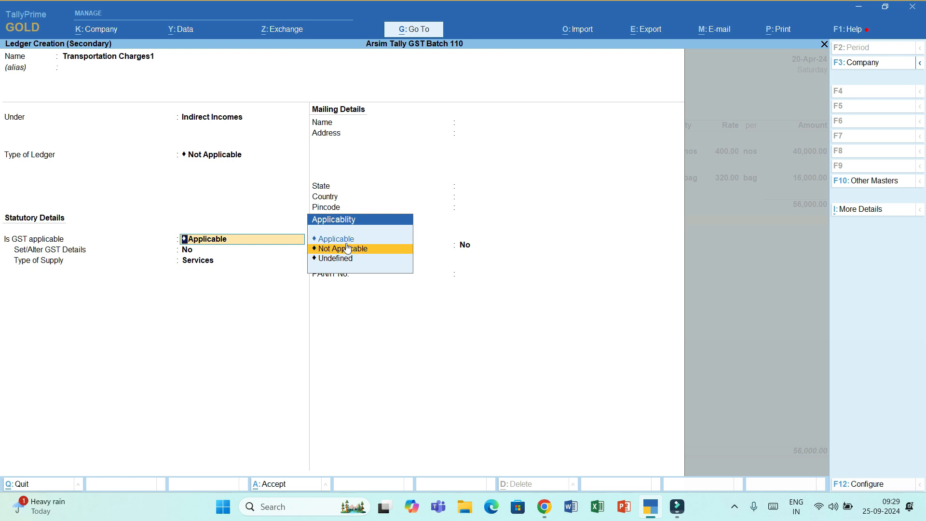
{"action": "left_click", "coordinate": [347, 248]}
{"action": "key", "text": "Down"}
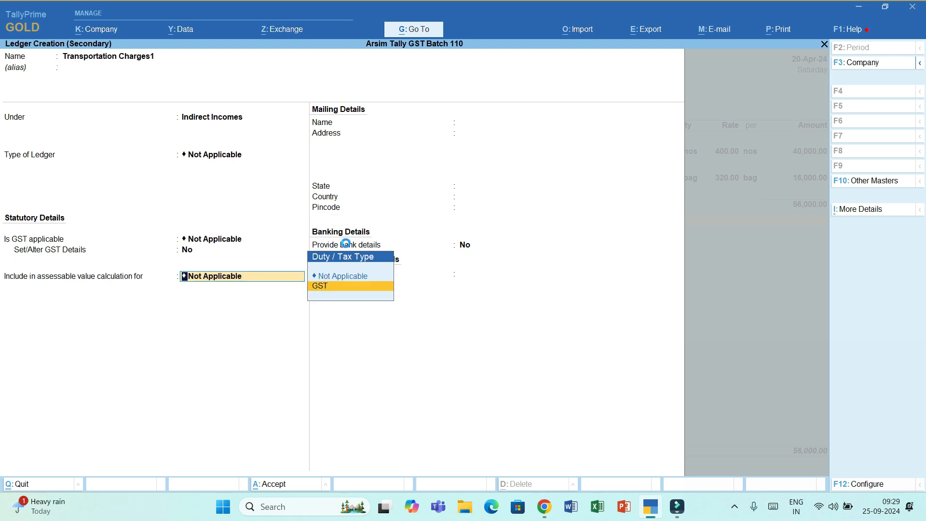
{"action": "key", "text": "Return"}
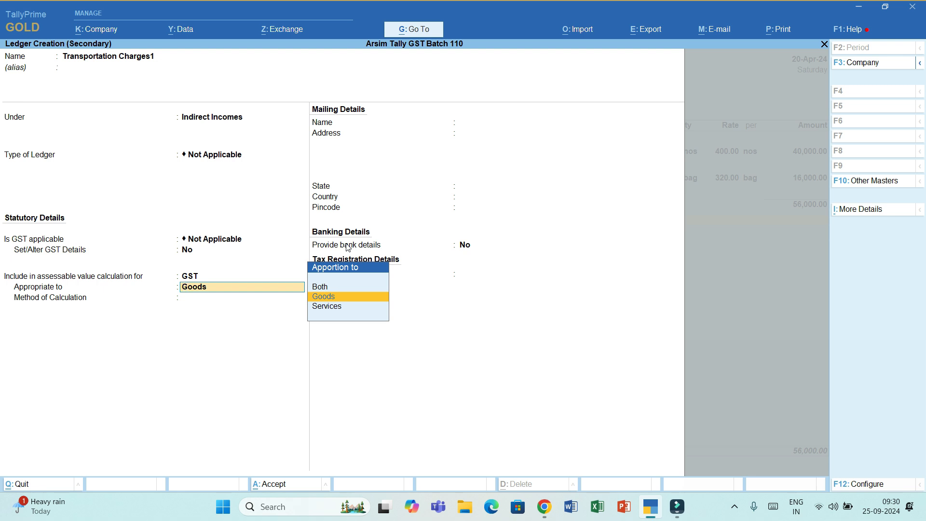
{"action": "key", "text": "Return"}
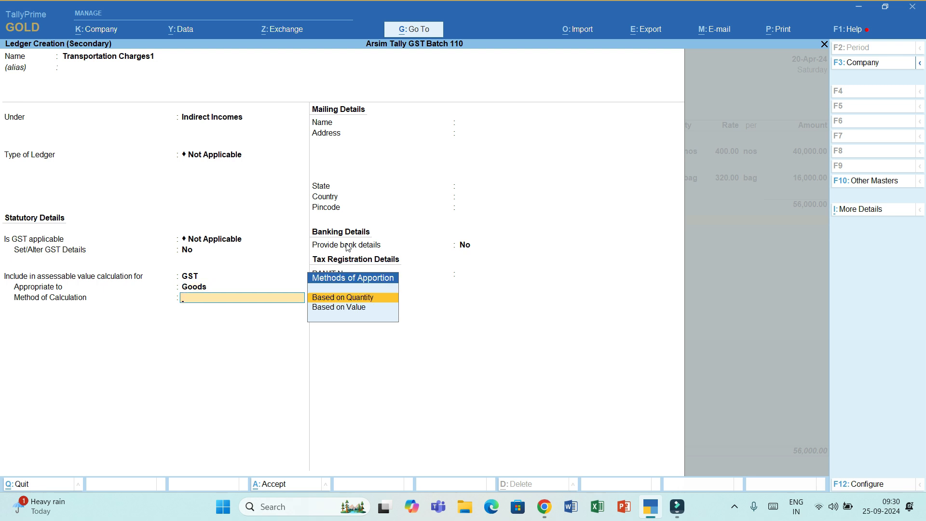
Step: Set the ledger's method of calculation to Based on Value and save the ledger
{"action": "key", "text": "Down"}
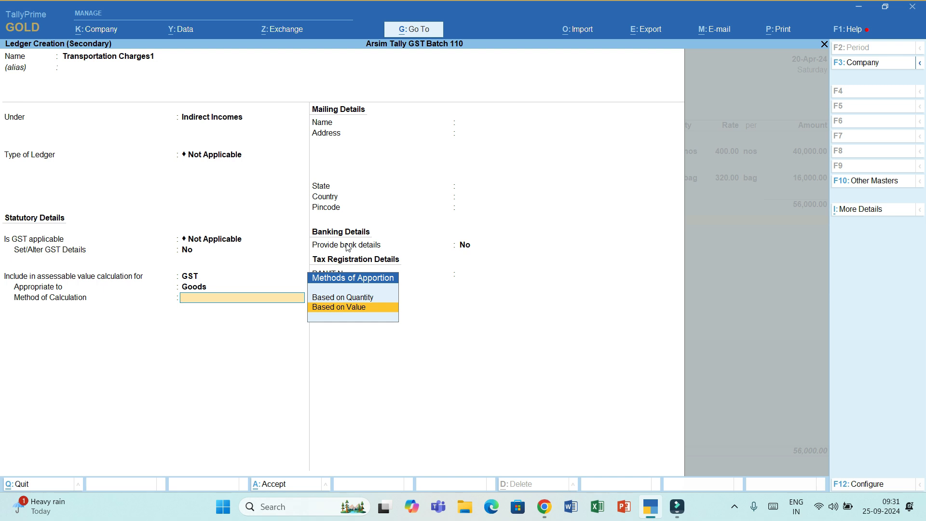
{"action": "key", "text": "Return"}
{"action": "key", "text": "Return"}
{"action": "key", "text": "Return"}
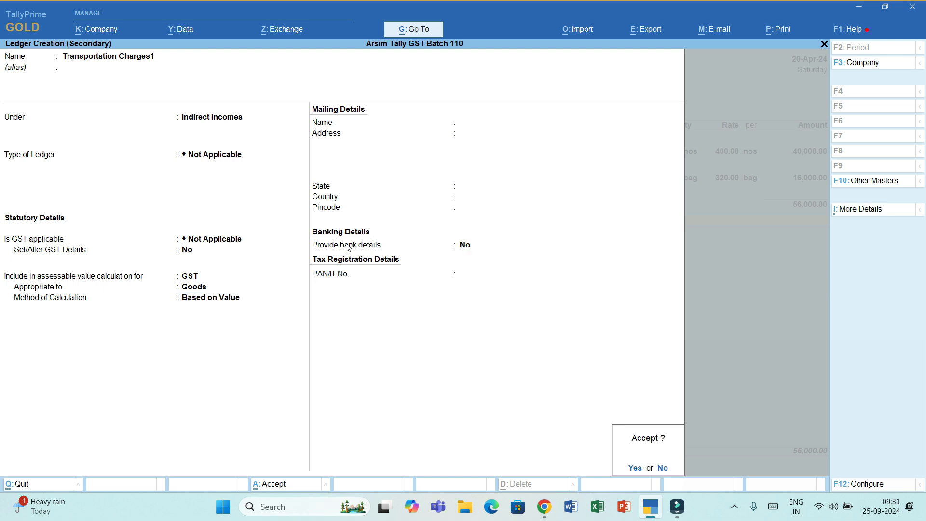
{"action": "key", "text": "Return"}
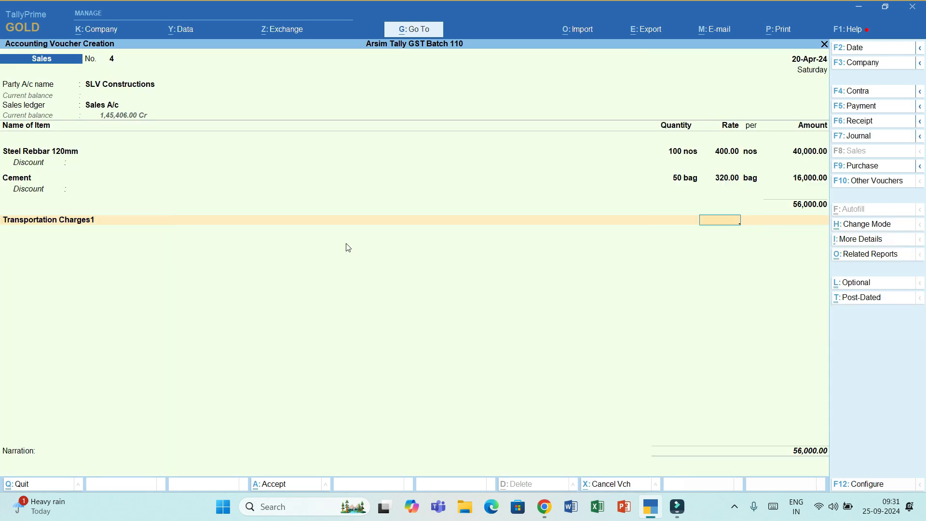
Step: Enter an amount of 3000 for Transportation Charges1, leaving its rate empty
{"action": "key", "text": "Return"}
{"action": "type", "text": "3000"}
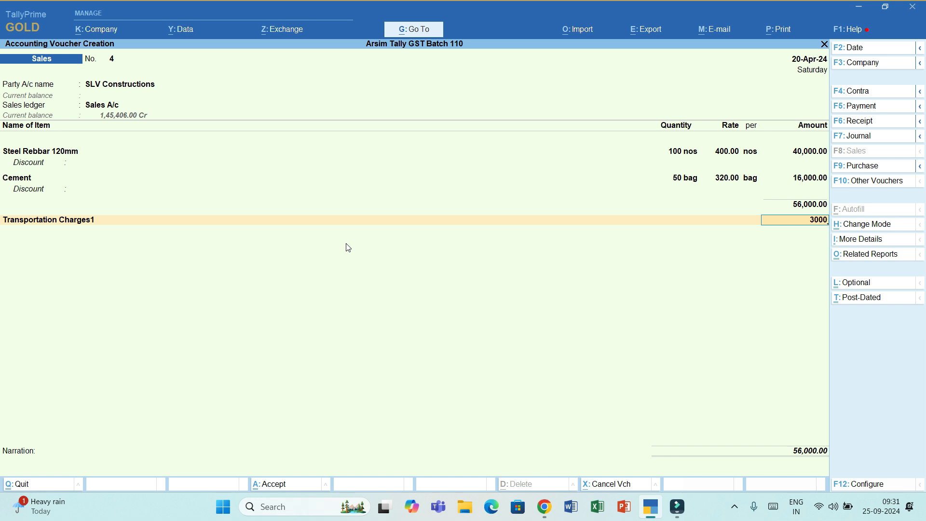
{"action": "key", "text": "Return"}
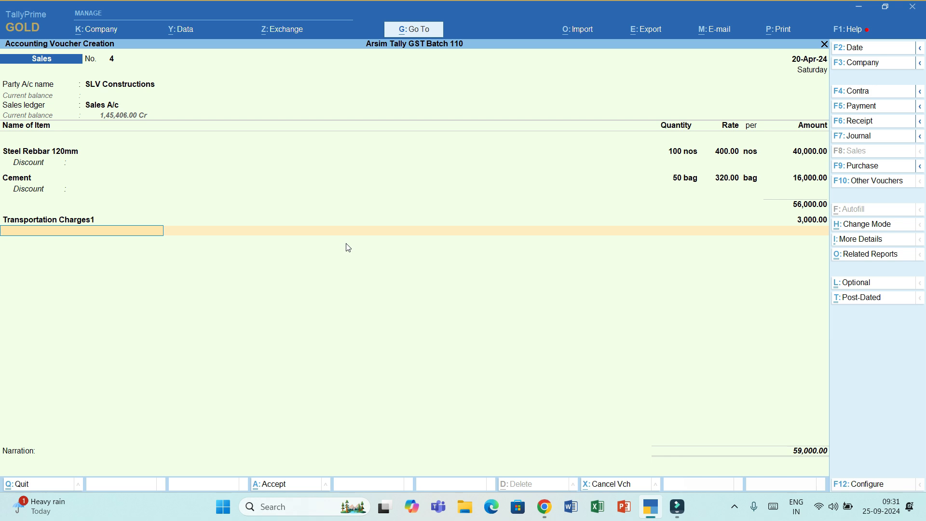
Step: Add the CGST, SGST and Round Off ledgers below the transportation charges
{"action": "type", "text": "Cgs"}
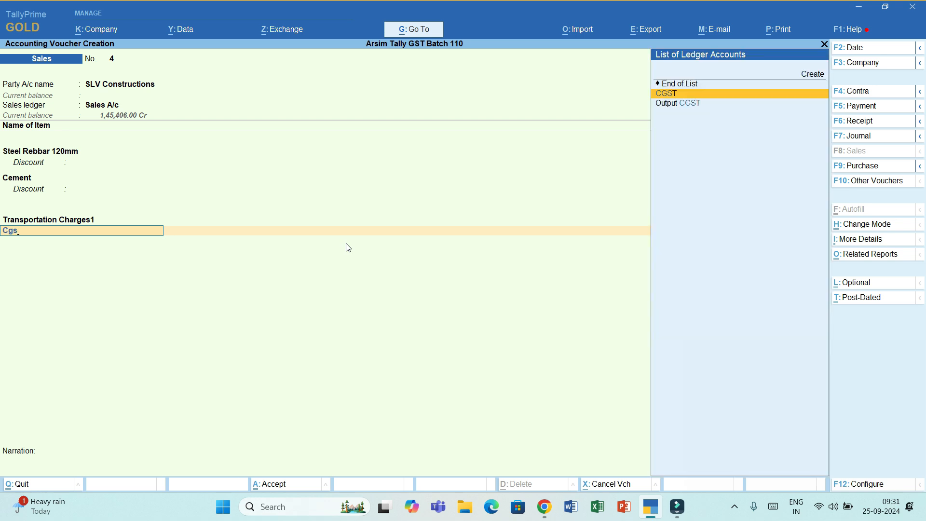
{"action": "key", "text": "Return"}
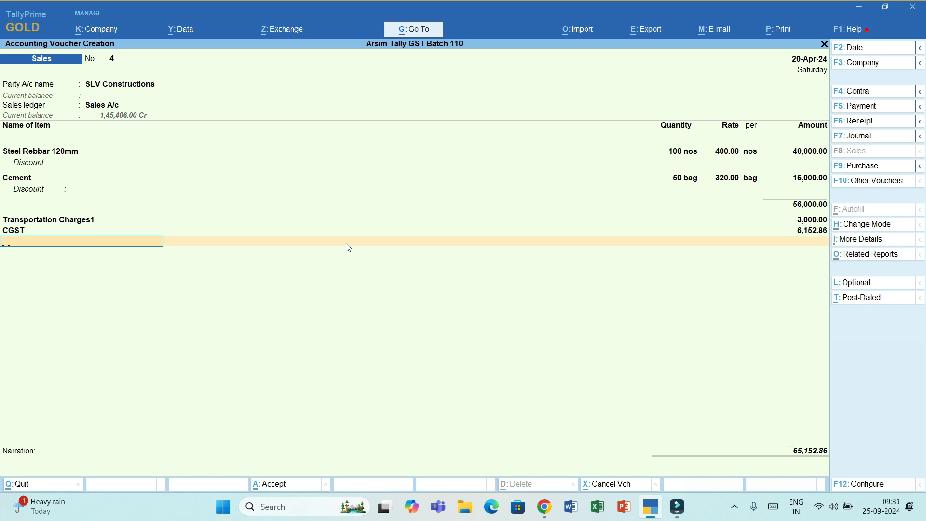
{"action": "type", "text": "Sgs"}
{"action": "key", "text": "Return"}
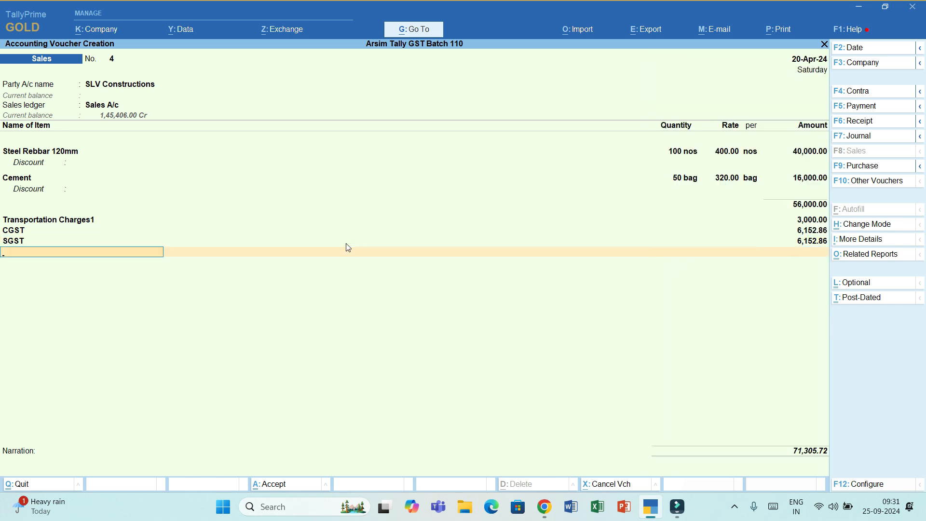
{"action": "type", "text": "Round Off"}
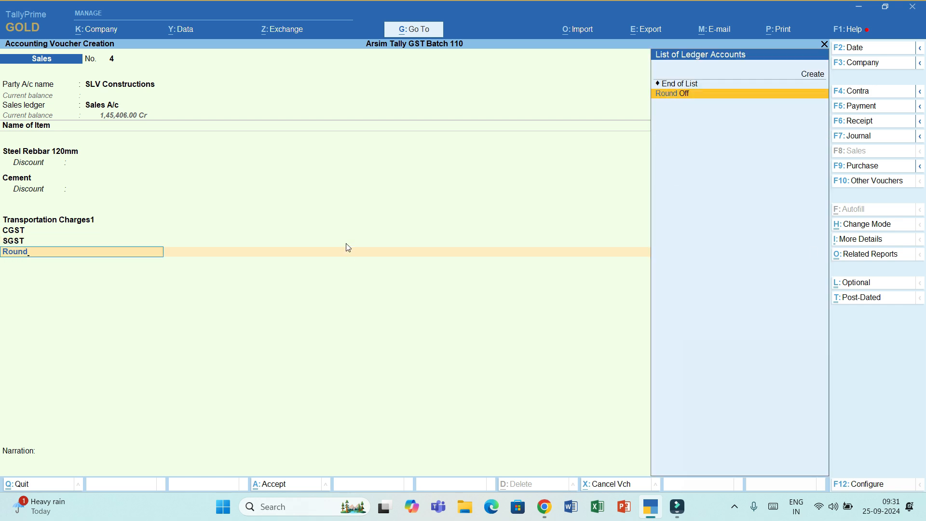
{"action": "key", "text": "Return"}
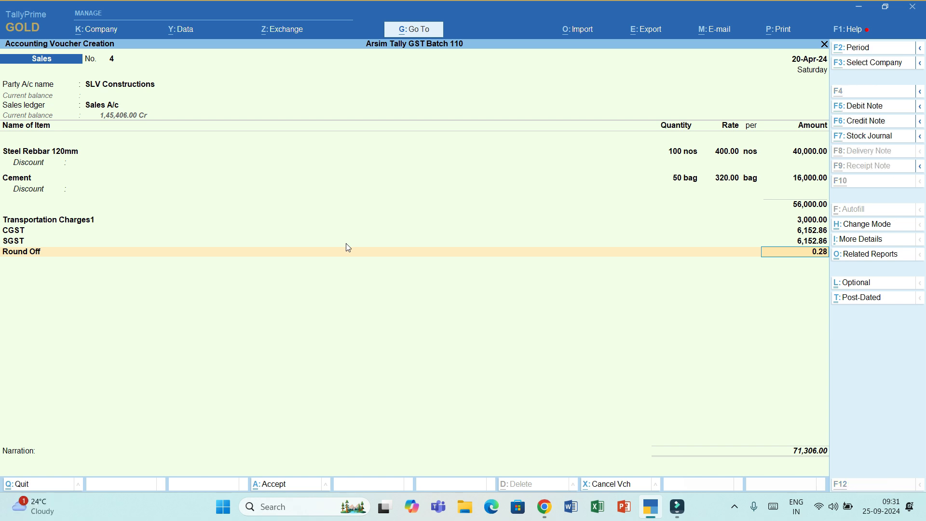
Step: Review the voucher's GST tax analysis, close it, and save the sales voucher
{"action": "key", "text": "ctrl+o"}
{"action": "key", "text": "F5"}
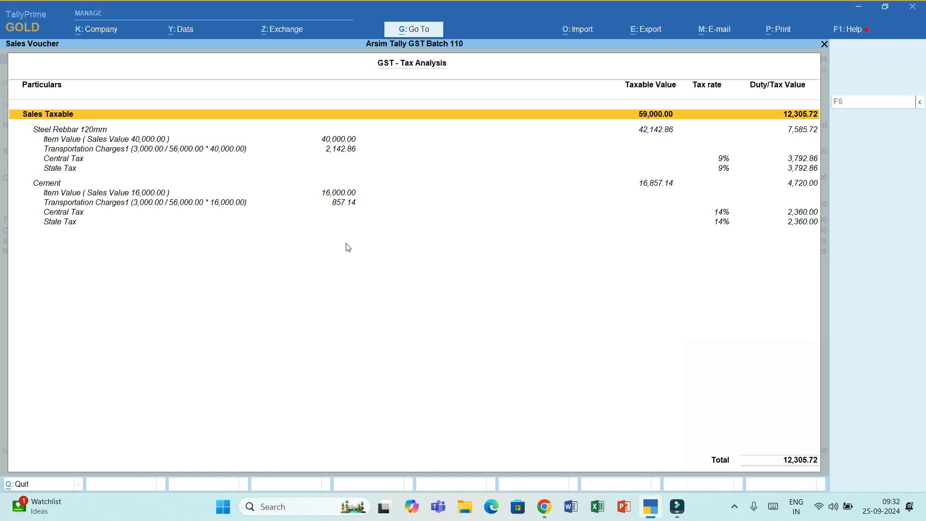
{"action": "key", "text": "Escape"}
{"action": "key", "text": "ctrl"}
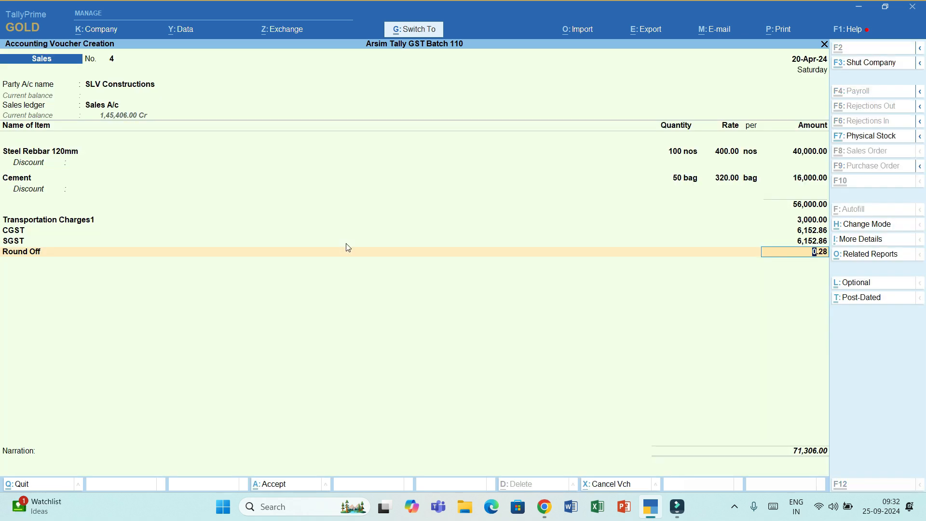
{"action": "key", "text": "ctrl+a"}
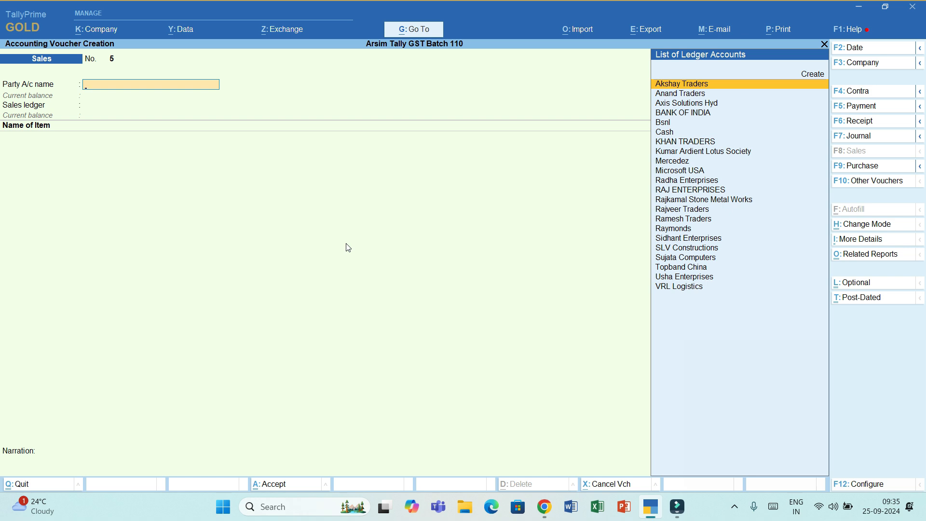
{"action": "key", "text": "Escape"}
{"action": "key", "text": "Return"}
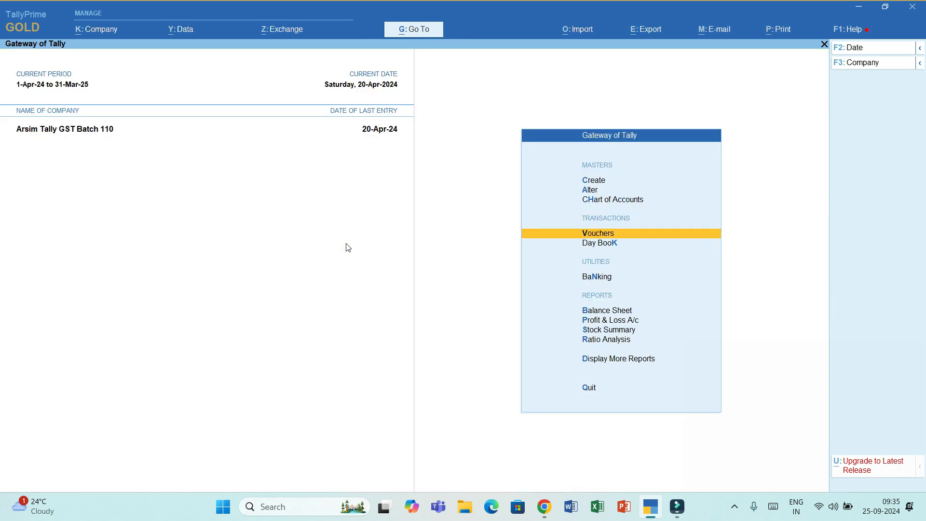
{"action": "key", "text": "Return"}
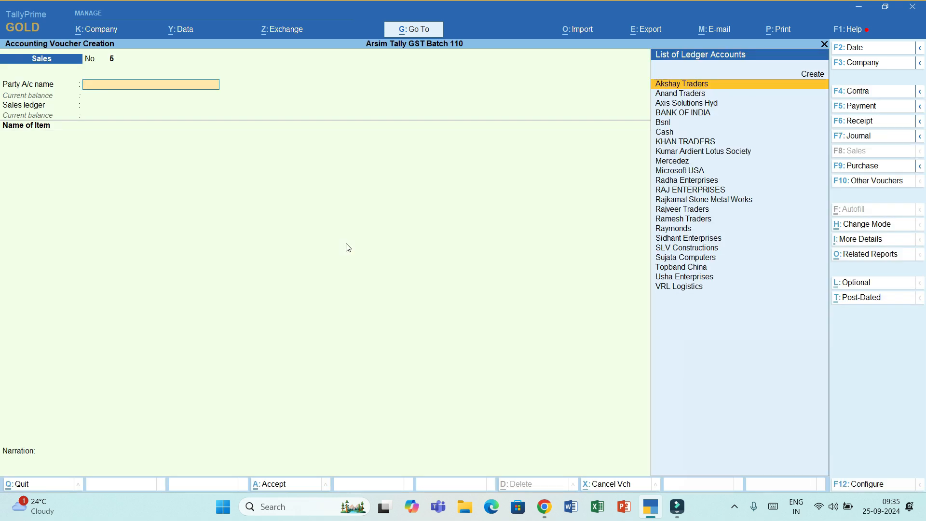
Step: Switch voucher entry to the Purchase GST voucher type with the GST Purchase class
{"action": "left_click", "coordinate": [856, 166]}
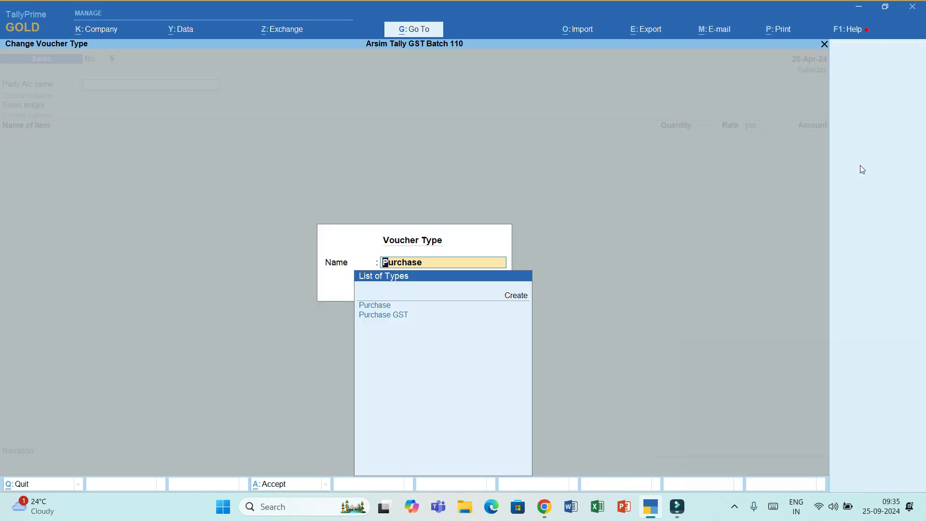
{"action": "key", "text": "Down"}
{"action": "key", "text": "Return"}
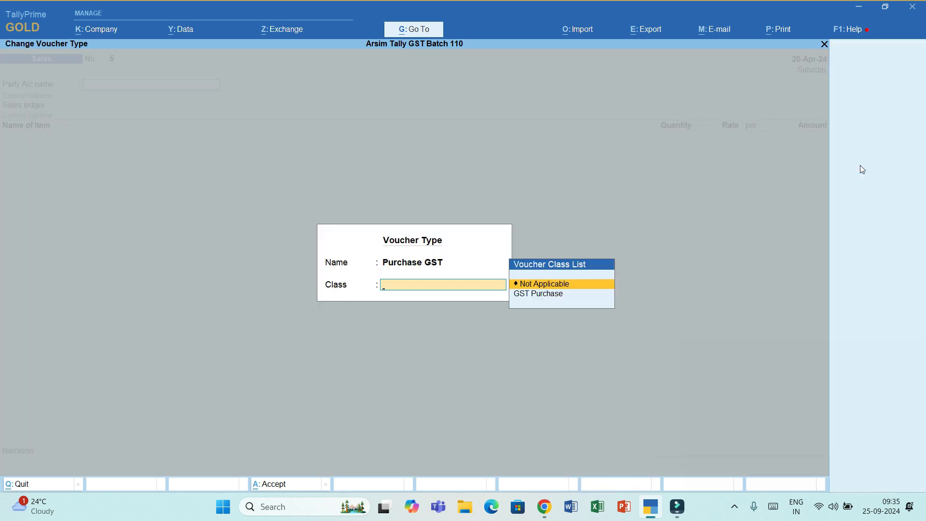
{"action": "key", "text": "Down"}
{"action": "key", "text": "Return"}
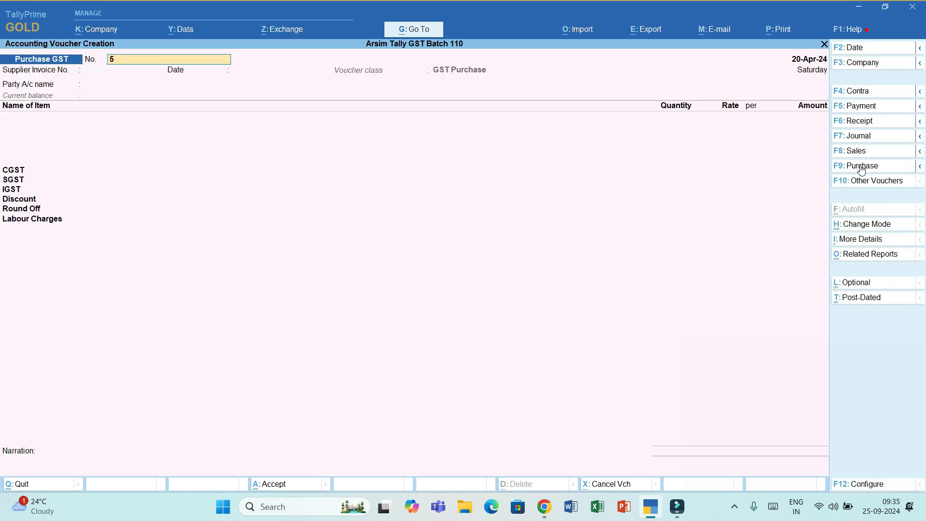
Step: Enter supplier invoice number 243 on the purchase voucher, keeping its date as 20-Apr-24
{"action": "key", "text": "Return"}
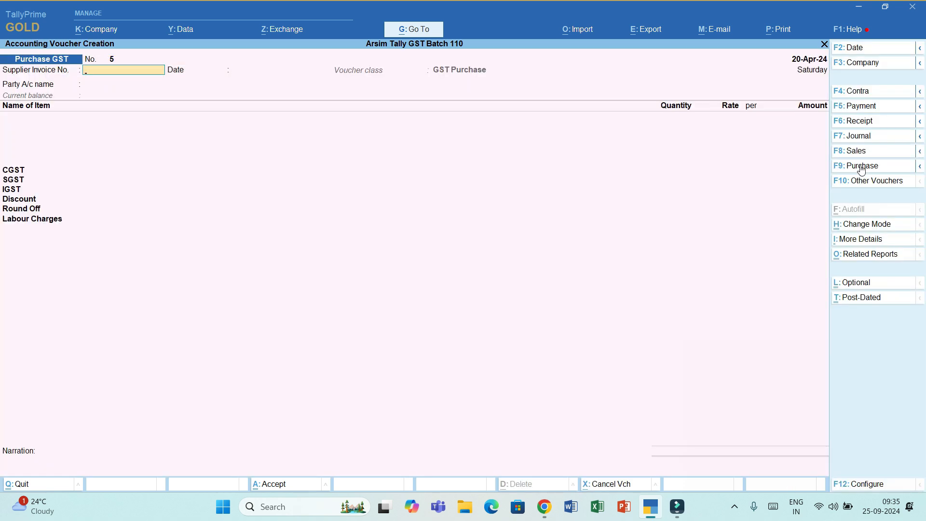
{"action": "type", "text": "243"}
{"action": "key", "text": "Return"}
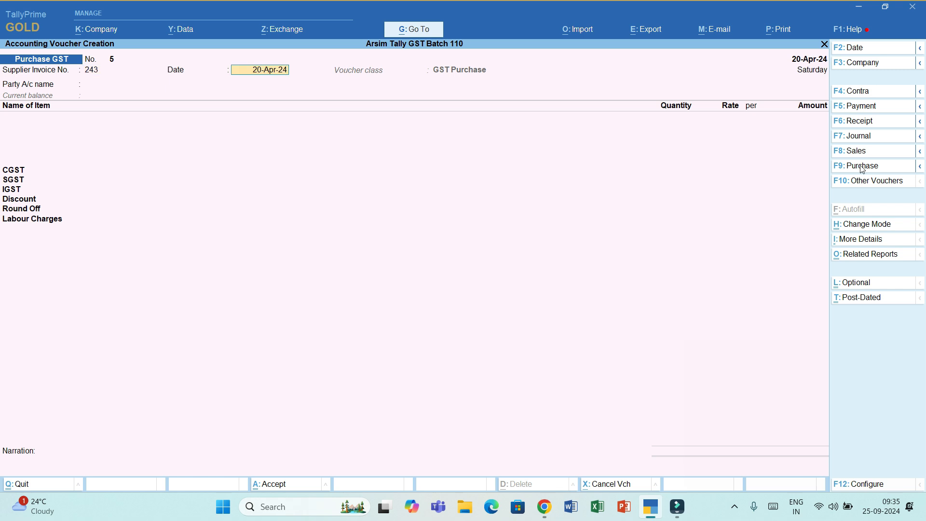
{"action": "key", "text": "Return"}
Step: Create a party ledger named Venus Traders under Sundry Creditors and select it as the voucher's party account
{"action": "key", "text": "alt+c"}
{"action": "type", "text": "V"}
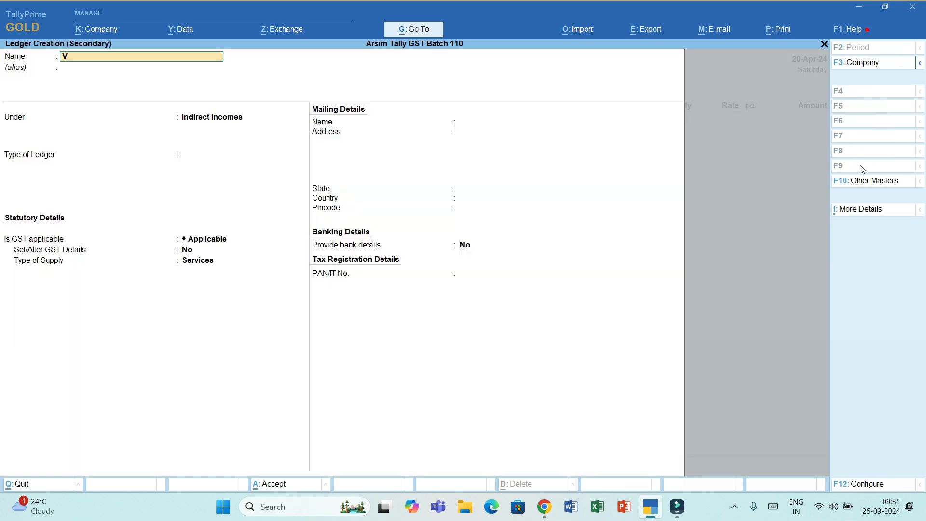
{"action": "type", "text": "enus Traders"}
{"action": "key", "text": "Return"}
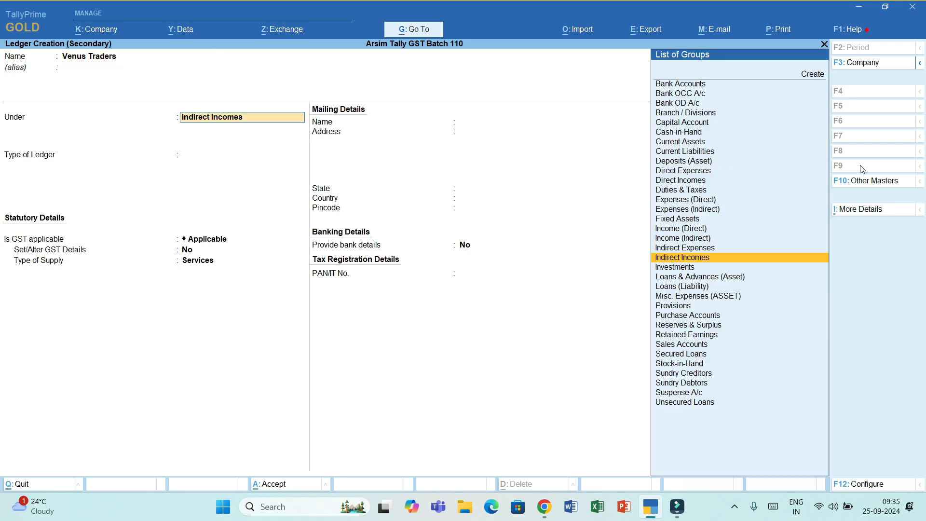
{"action": "type", "text": "Sun"}
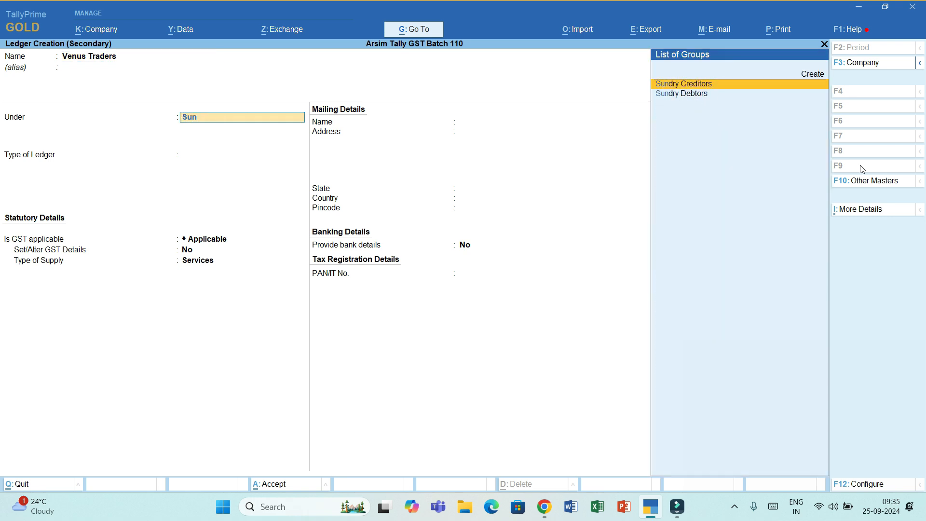
{"action": "key", "text": "Return"}
{"action": "key", "text": "Return"}
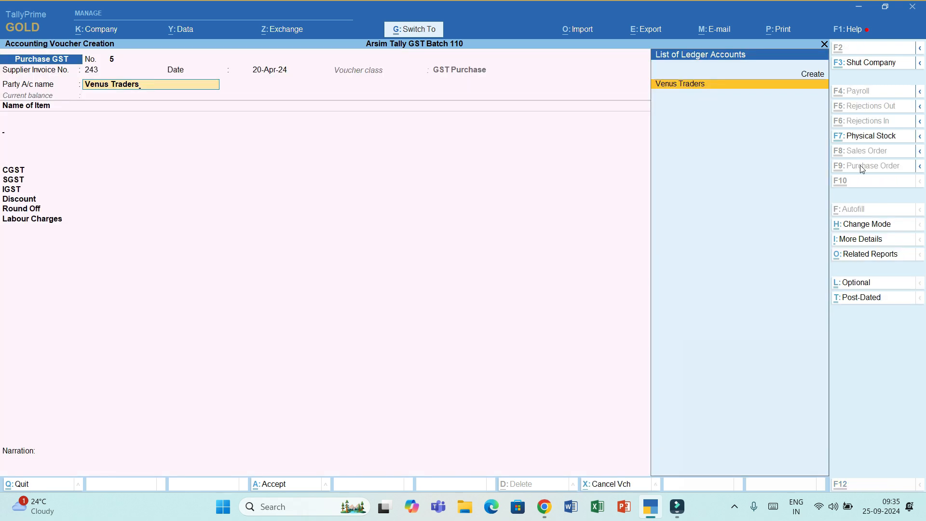
{"action": "key", "text": "Return"}
Step: Start a new stock item named Pen with nos as its unit
{"action": "key", "text": "alt+c"}
{"action": "type", "text": "Pent"}
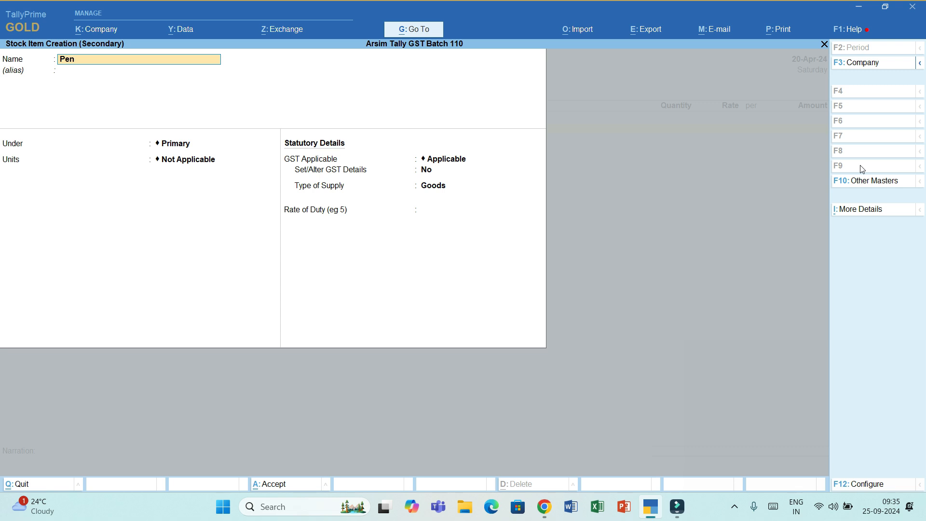
{"action": "key", "text": "Return"}
{"action": "key", "text": "Return"}
{"action": "key", "text": "Down"}
{"action": "key", "text": "Down"}
{"action": "key", "text": "Down"}
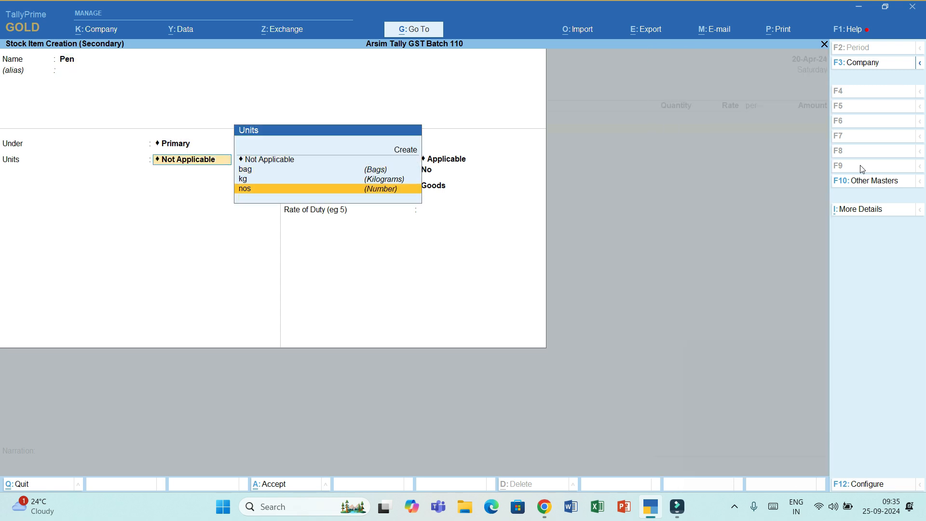
{"action": "key", "text": "Return"}
Step: Set Pen's GST details to Taxable with 5% integrated tax, and save the stock item
{"action": "type", "text": "y"}
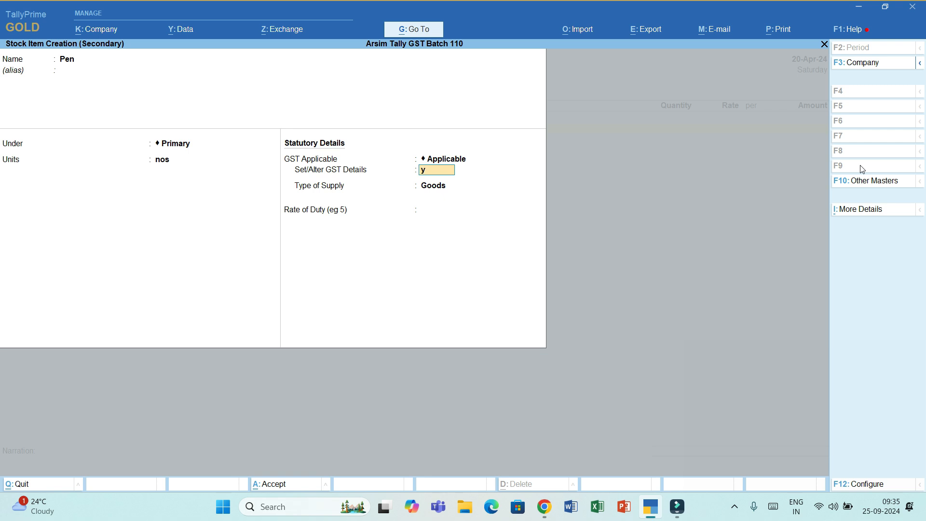
{"action": "key", "text": "Return"}
{"action": "key", "text": "Return"}
{"action": "key", "text": "Return"}
{"action": "key", "text": "Return"}
{"action": "type", "text": "T"}
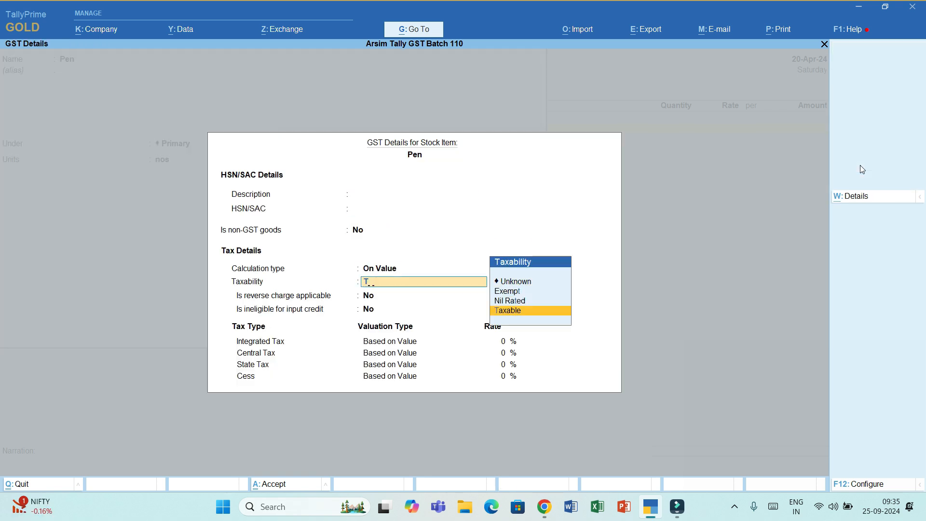
{"action": "key", "text": "Return"}
{"action": "key", "text": "Return"}
{"action": "key", "text": "Return"}
{"action": "type", "text": "5"}
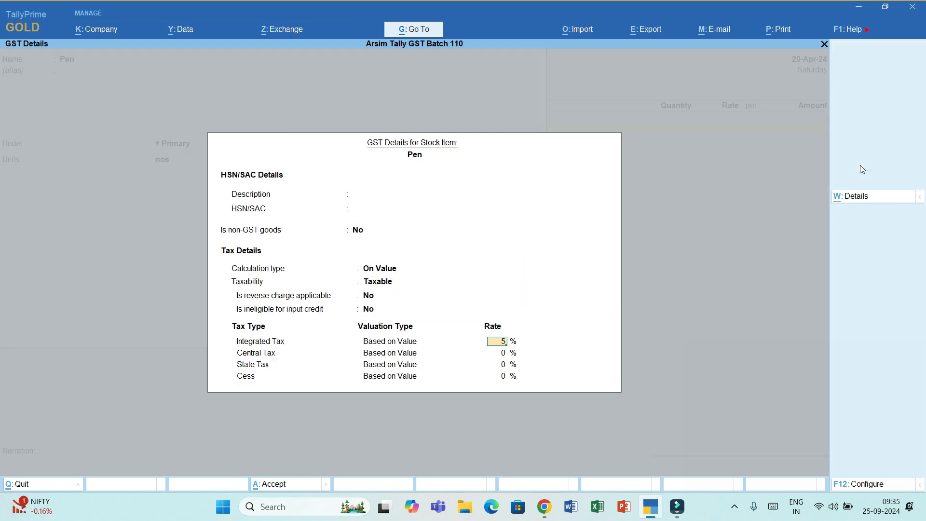
{"action": "key", "text": "Return"}
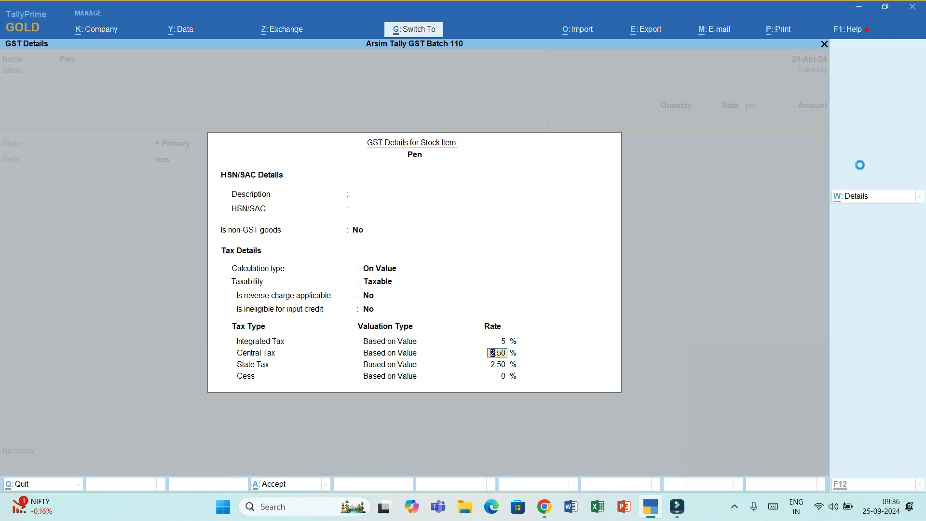
{"action": "key", "text": "ctrl+a"}
{"action": "key", "text": "ctrl+a"}
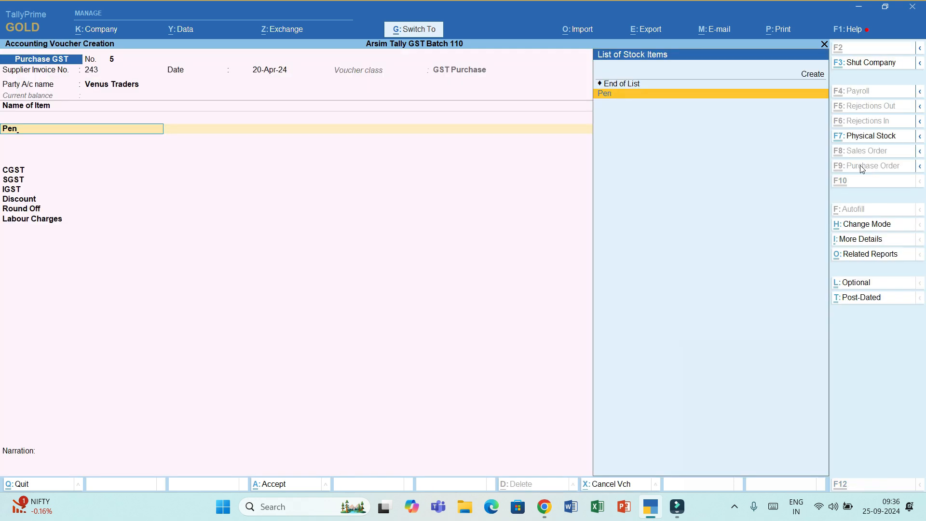
Step: Add Pen to the purchase voucher with a quantity of 100 nos at a rate of 250, without a discount
{"action": "key", "text": "Return"}
{"action": "type", "text": "100"}
{"action": "key", "text": "Return"}
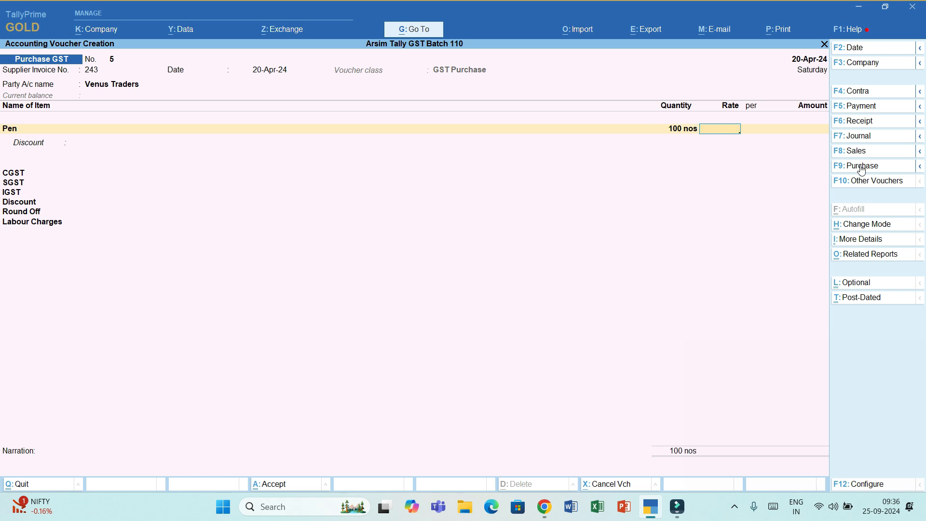
{"action": "type", "text": "250"}
{"action": "key", "text": "Return"}
{"action": "key", "text": "Return"}
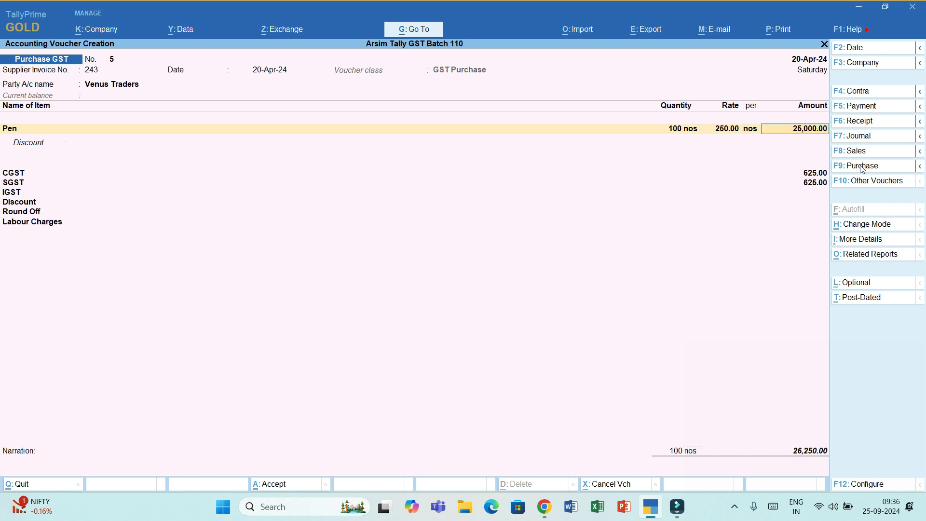
{"action": "key", "text": "Return"}
{"action": "key", "text": "Return"}
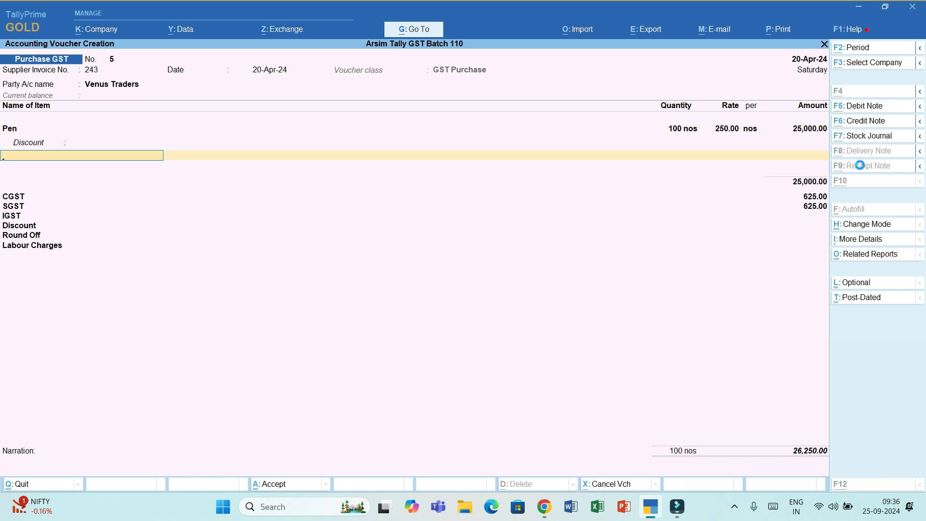
Step: Start a new stock item named Wallet with nos as its unit
{"action": "key", "text": "alt+c"}
{"action": "type", "text": "Wash"}
{"action": "key", "text": "BackSpace"}
{"action": "key", "text": "BackSpace"}
{"action": "type", "text": "llet"}
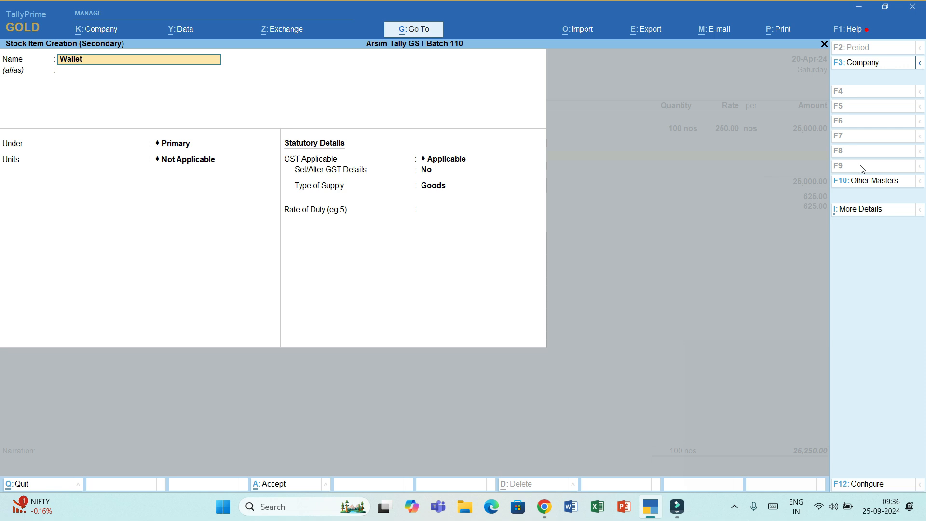
{"action": "key", "text": "Return"}
{"action": "key", "text": "Return"}
{"action": "key", "text": "Return"}
{"action": "key", "text": "Down"}
{"action": "key", "text": "Down"}
{"action": "key", "text": "Down"}
{"action": "key", "text": "Return"}
{"action": "key", "text": "Return"}
Step: Set Wallet's GST details to Taxable with 12% integrated tax, and save the stock item
{"action": "key", "text": "y"}
{"action": "key", "text": "Return"}
{"action": "key", "text": "Return"}
{"action": "key", "text": "Return"}
{"action": "key", "text": "Return"}
{"action": "key", "text": "Return"}
{"action": "key", "text": "Down"}
{"action": "key", "text": "Down"}
{"action": "key", "text": "Down"}
{"action": "key", "text": "Return"}
{"action": "key", "text": "Return"}
{"action": "key", "text": "Return"}
{"action": "type", "text": "12"}
{"action": "key", "text": "Return"}
{"action": "key", "text": "Return"}
{"action": "key", "text": "Return"}
{"action": "key", "text": "Return"}
{"action": "key", "text": "Return"}
{"action": "key", "text": "Return"}
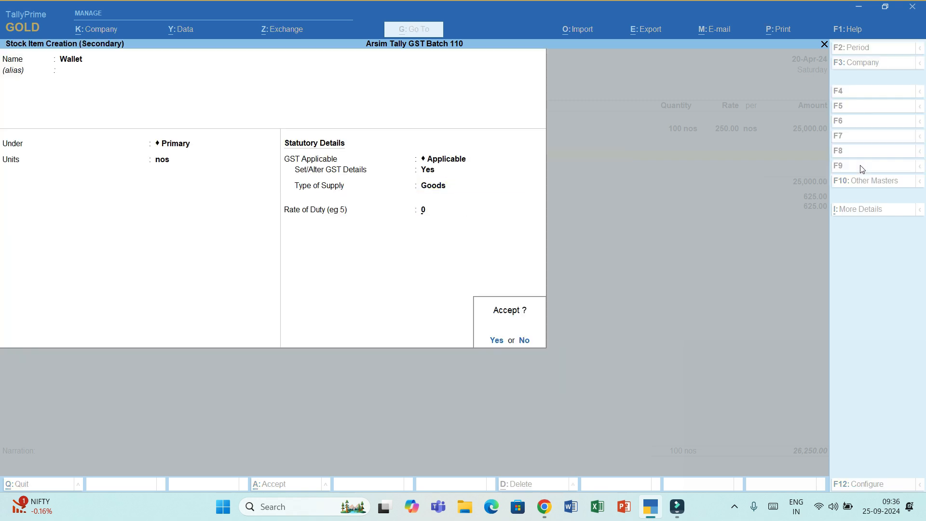
{"action": "key", "text": "Return"}
Step: Add Wallet to the purchase voucher with a quantity of 100 nos at a rate of 1000
{"action": "key", "text": "Return"}
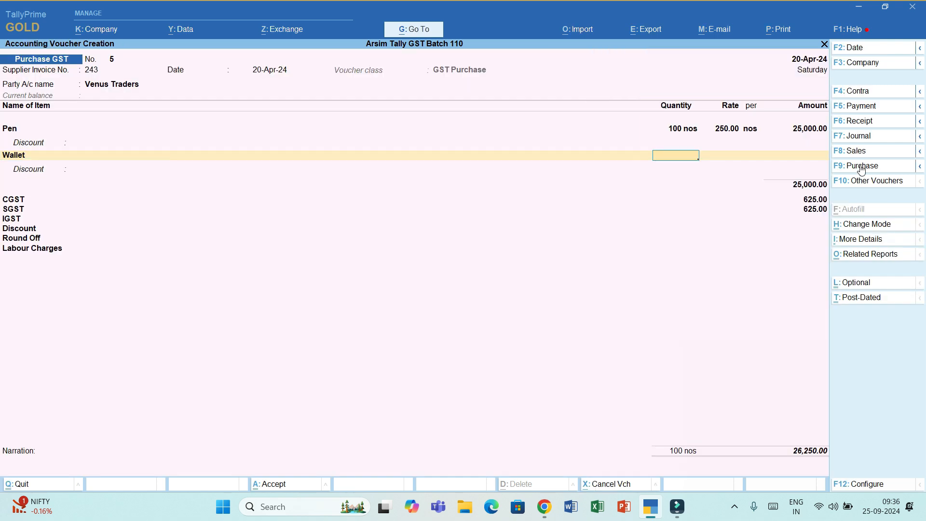
{"action": "type", "text": "100"}
{"action": "key", "text": "Return"}
{"action": "type", "text": "1000"}
{"action": "key", "text": "Return"}
{"action": "key", "text": "Return"}
{"action": "key", "text": "Return"}
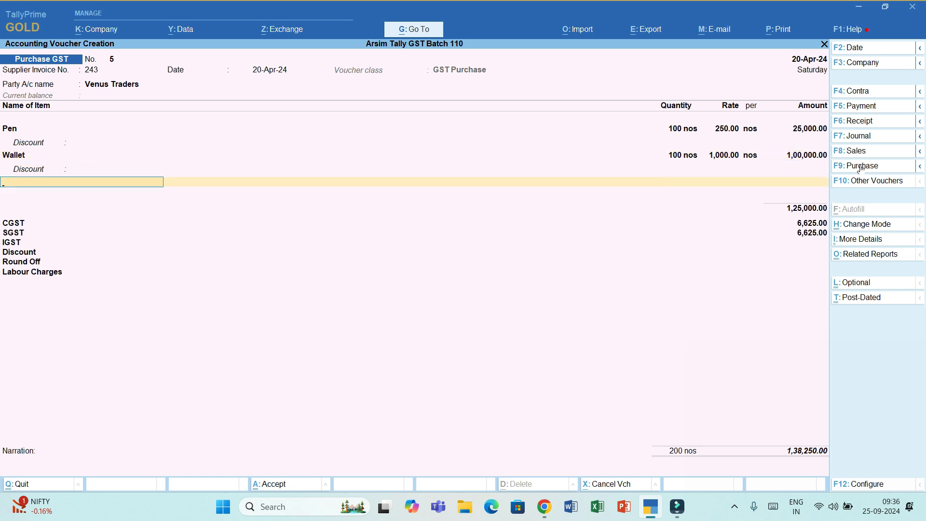
Step: Start a new stock item named Watch with nos as its unit
{"action": "type", "text": "W"}
{"action": "key", "text": "alt+c"}
{"action": "type", "text": "atch"}
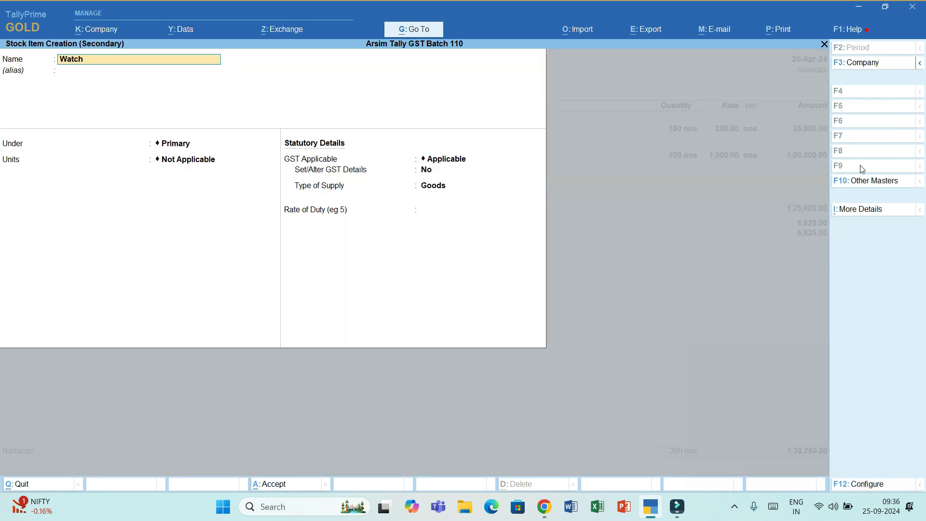
{"action": "key", "text": "Return"}
{"action": "key", "text": "Return"}
{"action": "key", "text": "Return"}
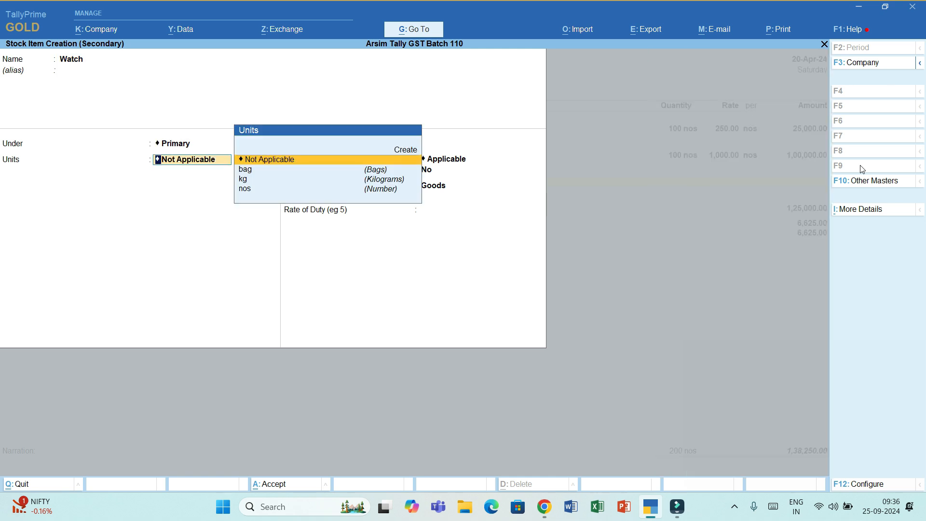
{"action": "key", "text": "Down"}
{"action": "key", "text": "Down"}
{"action": "key", "text": "Down"}
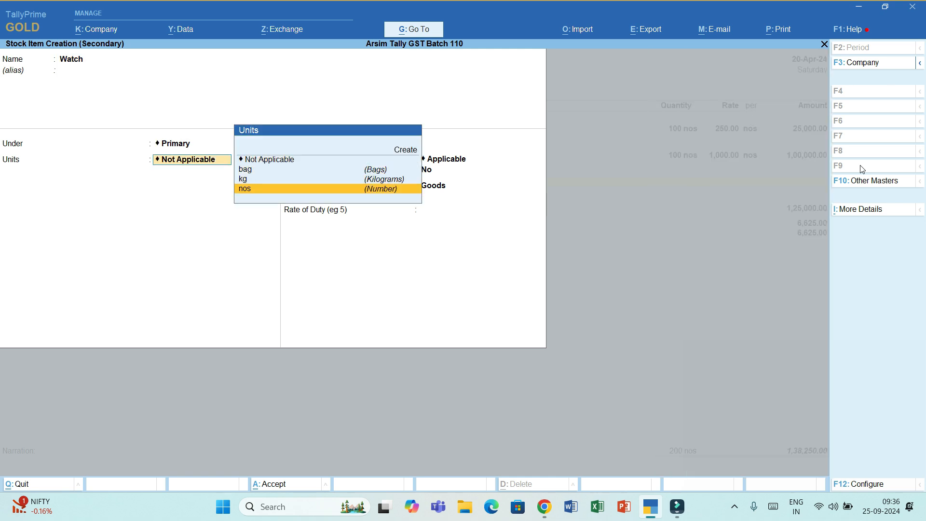
{"action": "key", "text": "Return"}
{"action": "key", "text": "Return"}
Step: Set Watch's GST details to Taxable with 18% integrated tax, and save the stock item
{"action": "type", "text": "y"}
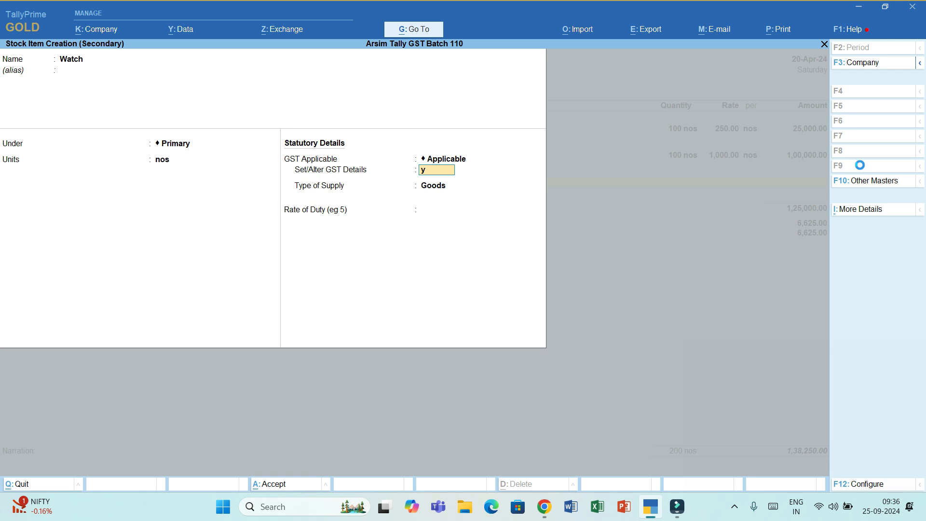
{"action": "key", "text": "Return"}
{"action": "key", "text": "Return"}
{"action": "key", "text": "Return"}
{"action": "key", "text": "Return"}
{"action": "key", "text": "Return"}
{"action": "type", "text": "Ta"}
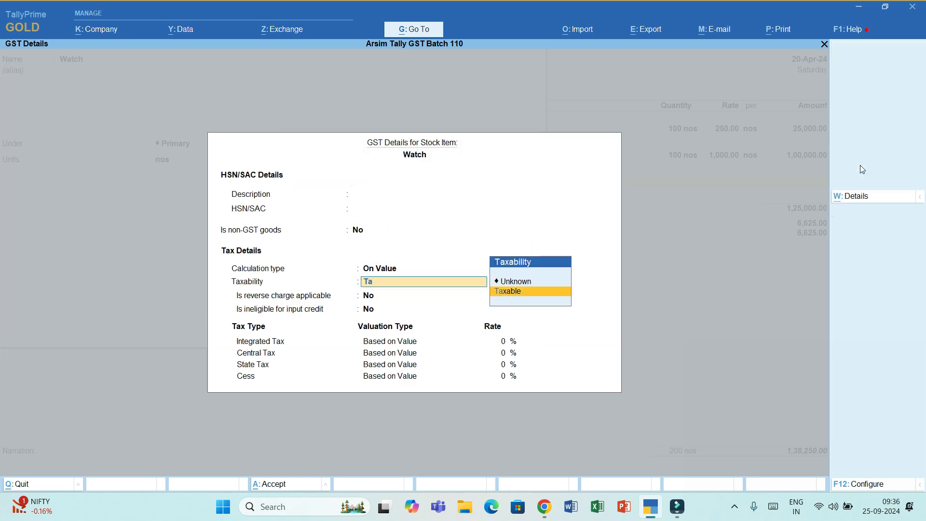
{"action": "key", "text": "Return"}
{"action": "key", "text": "Return"}
{"action": "key", "text": "Return"}
{"action": "type", "text": "18"}
{"action": "key", "text": "Return"}
{"action": "key", "text": "Return"}
{"action": "key", "text": "Return"}
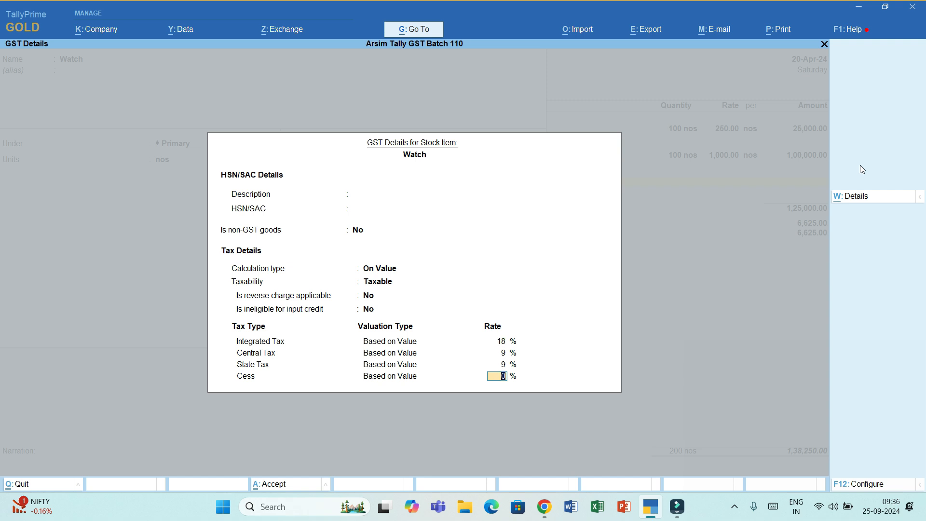
{"action": "key", "text": "Return"}
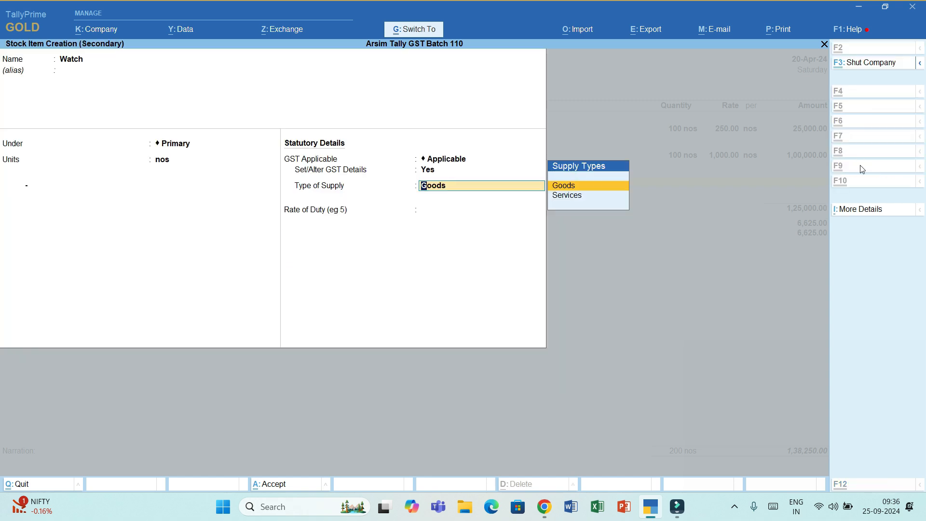
{"action": "key", "text": "ctrl+a"}
Step: Enter 100 nos of Watch at a rate of 2500 in the purchase voucher, without a discount
{"action": "type", "text": "100"}
{"action": "key", "text": "Return"}
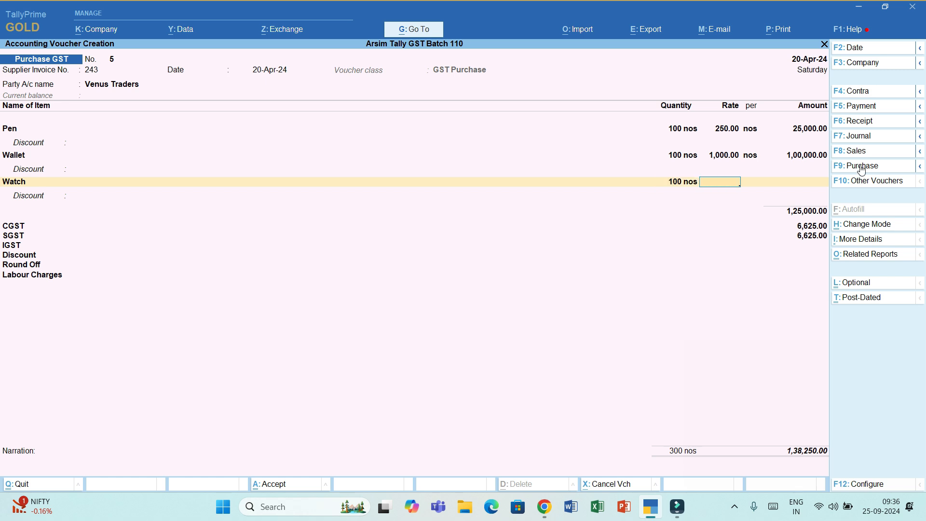
{"action": "type", "text": "2500"}
{"action": "key", "text": "Return"}
{"action": "key", "text": "Return"}
{"action": "key", "text": "Return"}
{"action": "key", "text": "Return"}
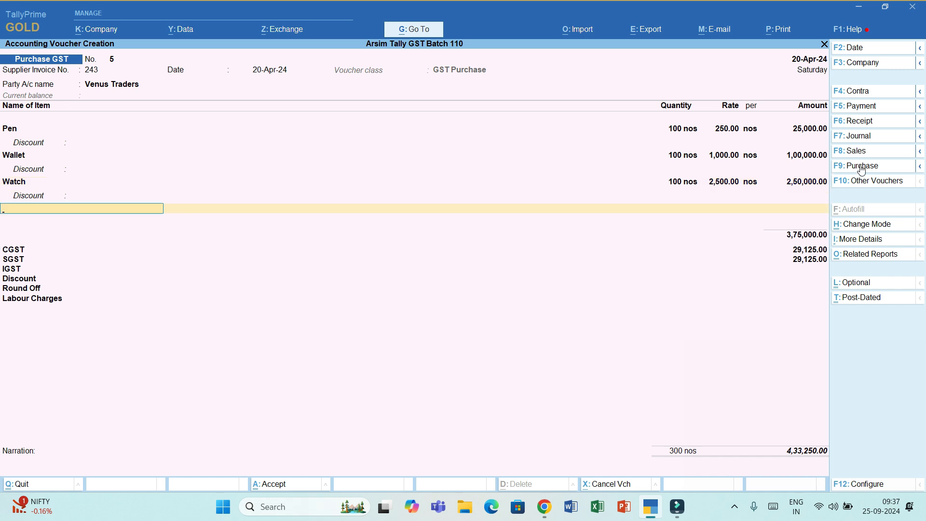
Step: Start a new stock item named Belt with nos as its unit
{"action": "key", "text": "alt+c"}
{"action": "type", "text": "Belt"}
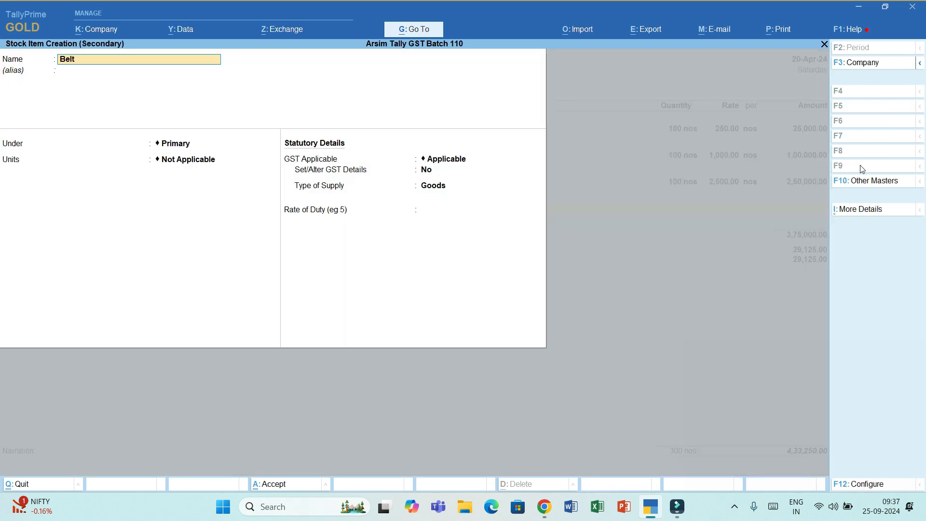
{"action": "key", "text": "Return"}
{"action": "key", "text": "Return"}
{"action": "key", "text": "Return"}
{"action": "key", "text": "Down"}
{"action": "key", "text": "Down"}
{"action": "key", "text": "Down"}
{"action": "key", "text": "Return"}
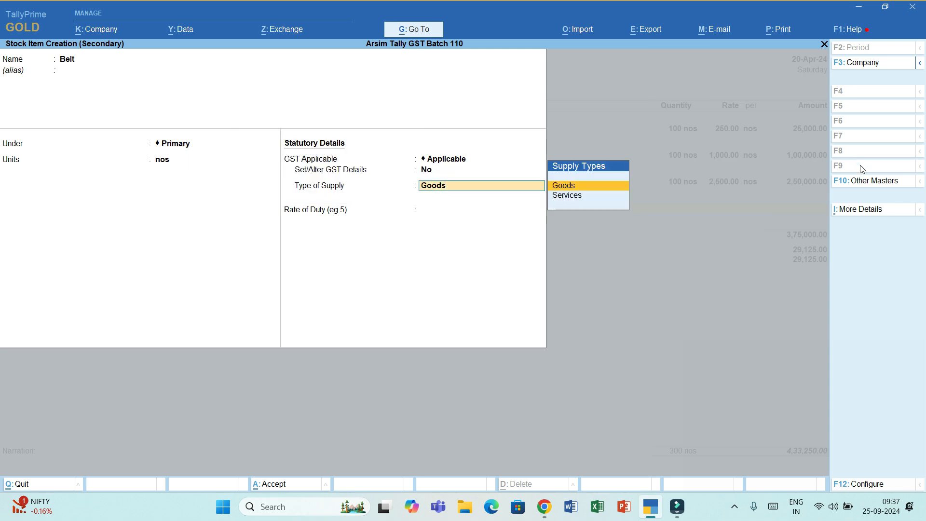
Step: Set Belt's GST details to Taxable with 5% integrated tax, and save the stock item
{"action": "key", "text": "BackSpace"}
{"action": "type", "text": "y"}
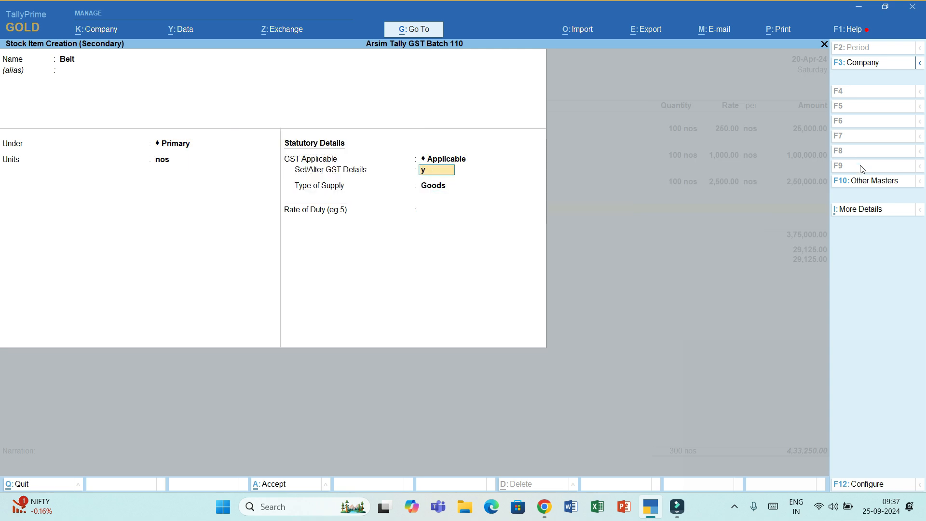
{"action": "key", "text": "Return"}
{"action": "key", "text": "Return"}
{"action": "key", "text": "Return"}
{"action": "key", "text": "Return"}
{"action": "key", "text": "Return"}
{"action": "type", "text": "T"}
{"action": "key", "text": "Return"}
{"action": "type", "text": "5"}
{"action": "key", "text": "Return"}
{"action": "key", "text": "Return"}
{"action": "key", "text": "ctrl+a"}
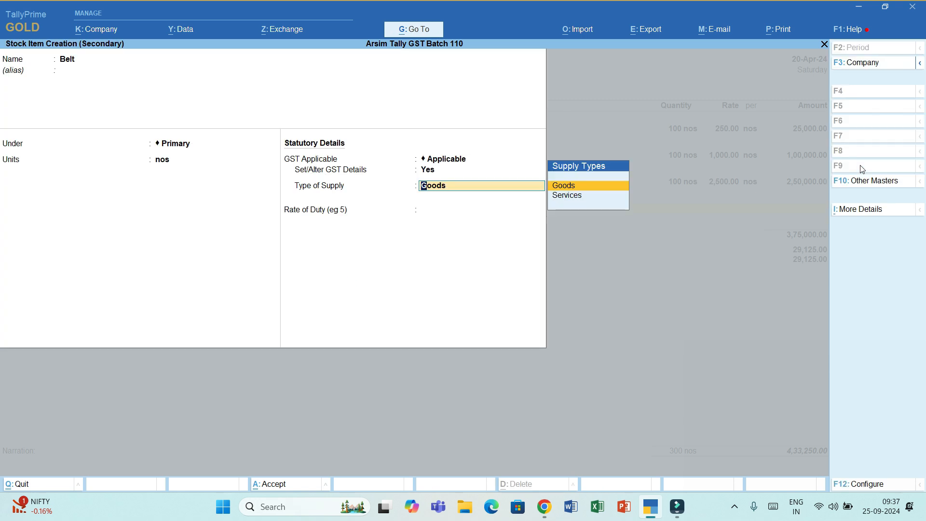
{"action": "key", "text": "ctrl"}
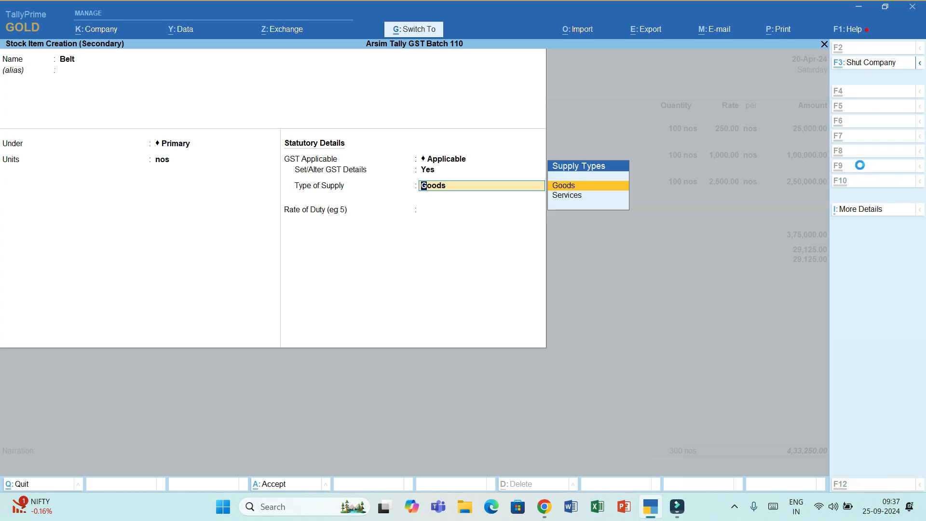
{"action": "key", "text": "ctrl+a"}
Step: Enter 100 nos of Belt at a rate of 1200 in the purchase voucher, without a discount
{"action": "type", "text": "100"}
{"action": "key", "text": "Return"}
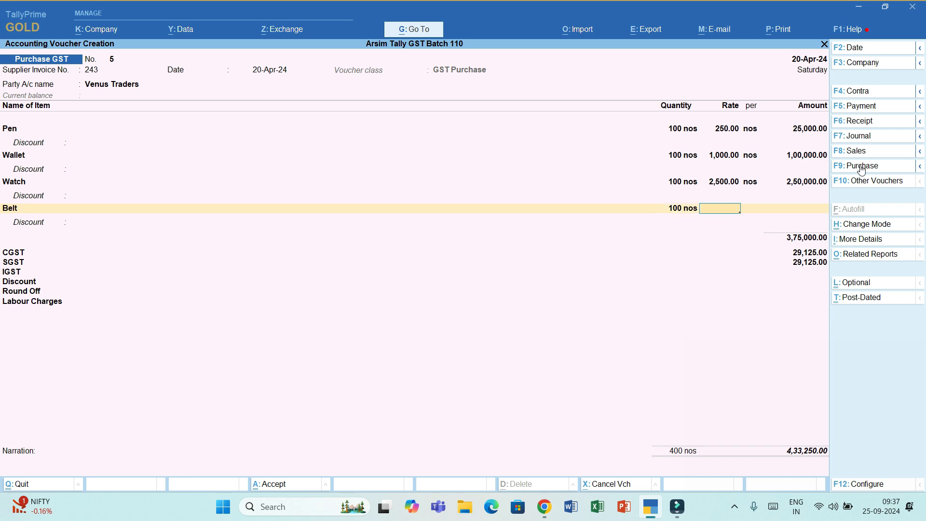
{"action": "type", "text": "1200"}
{"action": "key", "text": "Return"}
{"action": "key", "text": "Return"}
{"action": "key", "text": "Return"}
{"action": "key", "text": "Return"}
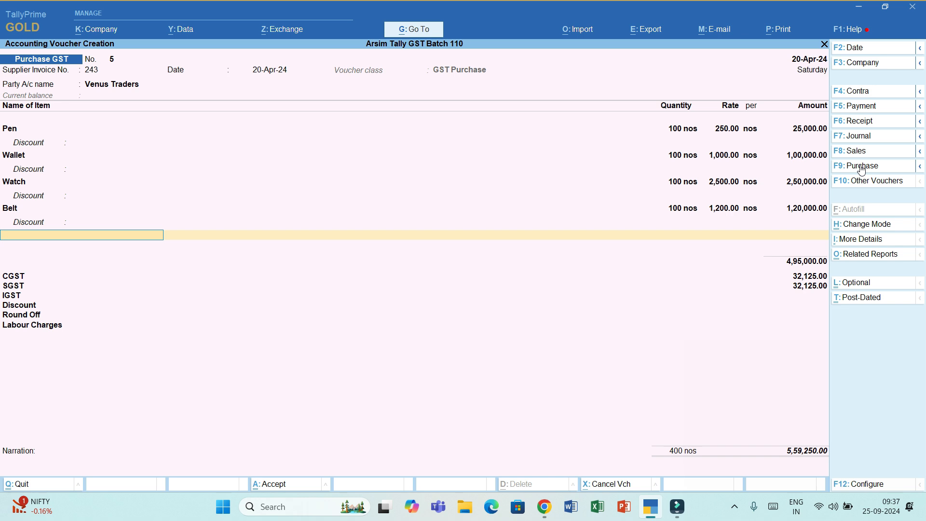
Step: Review the purchase voucher's GST tax analysis in detailed view, item by item, and return to the voucher
{"action": "key", "text": "ctrl"}
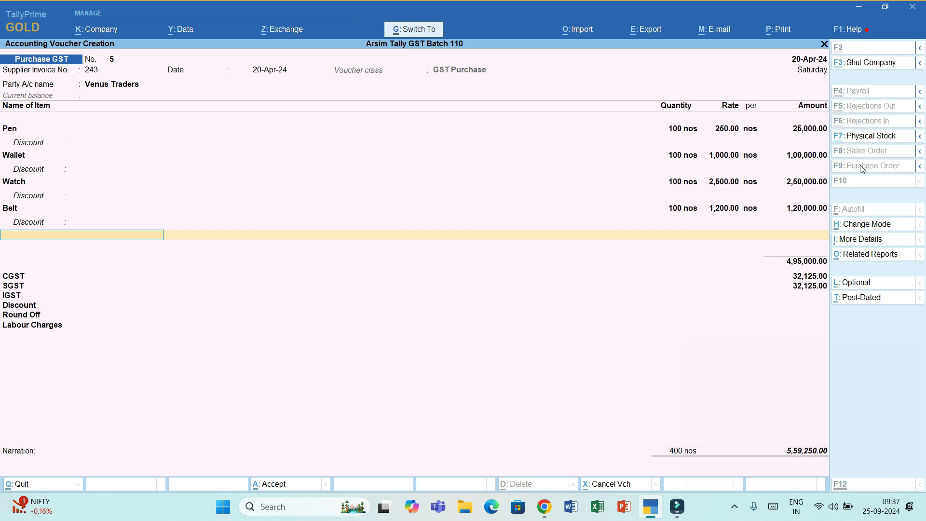
{"action": "key", "text": "alt+a"}
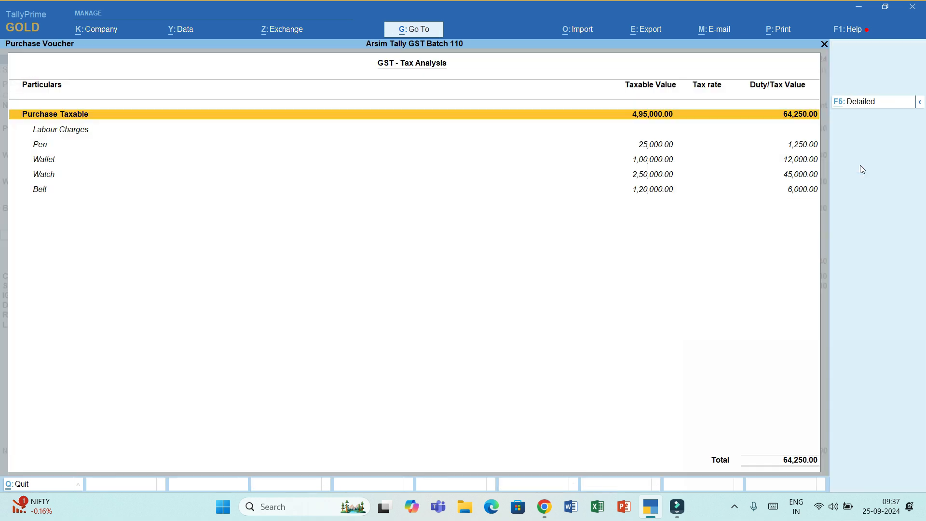
{"action": "key", "text": "F5"}
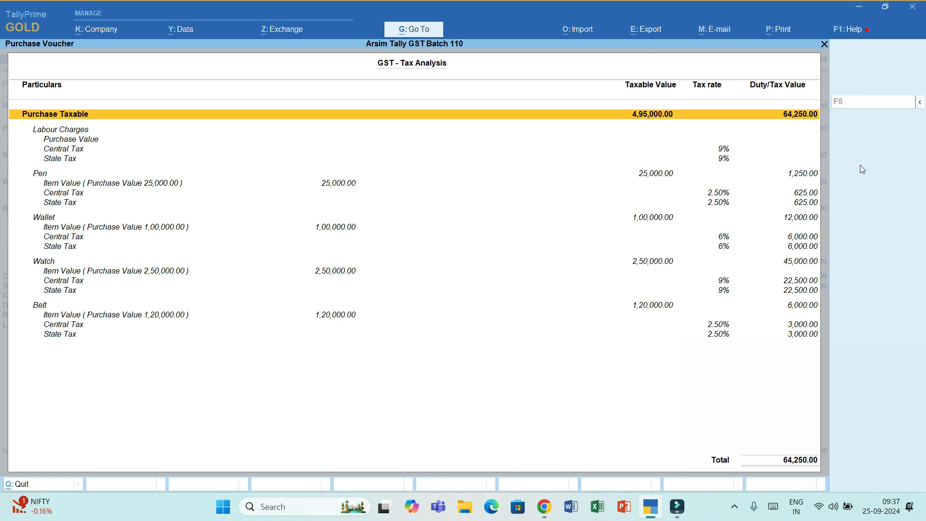
{"action": "key", "text": "Escape"}
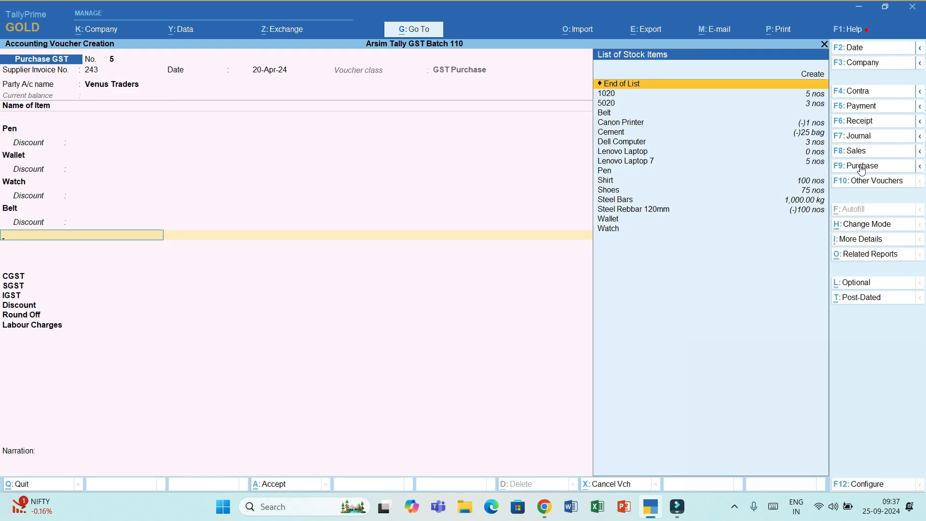
Step: Save the Venus Traders purchase voucher and leave voucher entry for the Gateway of Tally
{"action": "key", "text": "ctrl"}
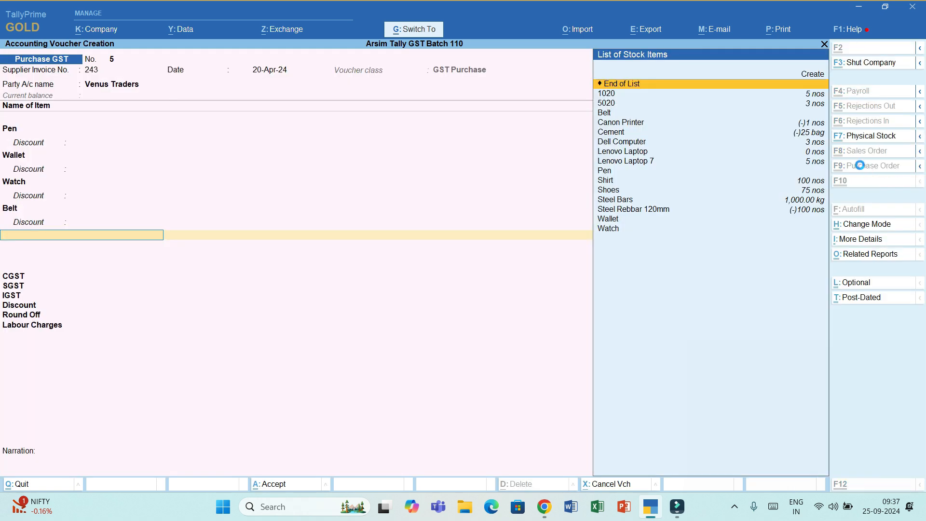
{"action": "key", "text": "ctrl+a"}
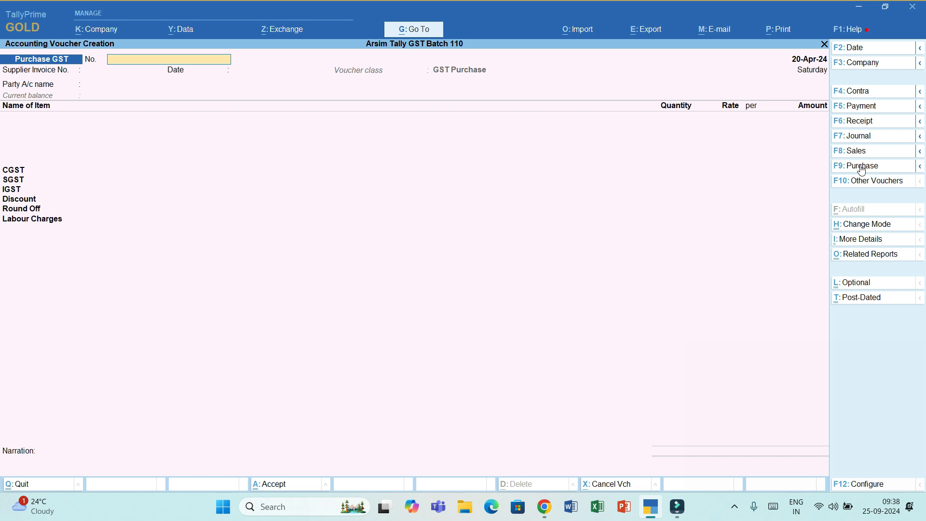
{"action": "key", "text": "Escape"}
{"action": "key", "text": "y"}
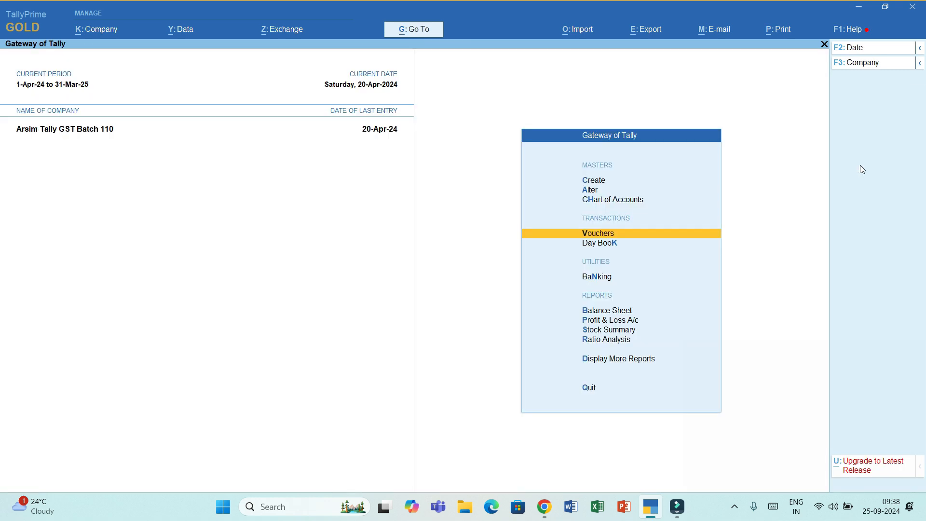
Step: Start creating a new stock item from the inventory masters
{"action": "key", "text": "Up"}
{"action": "key", "text": "Up"}
{"action": "key", "text": "Up"}
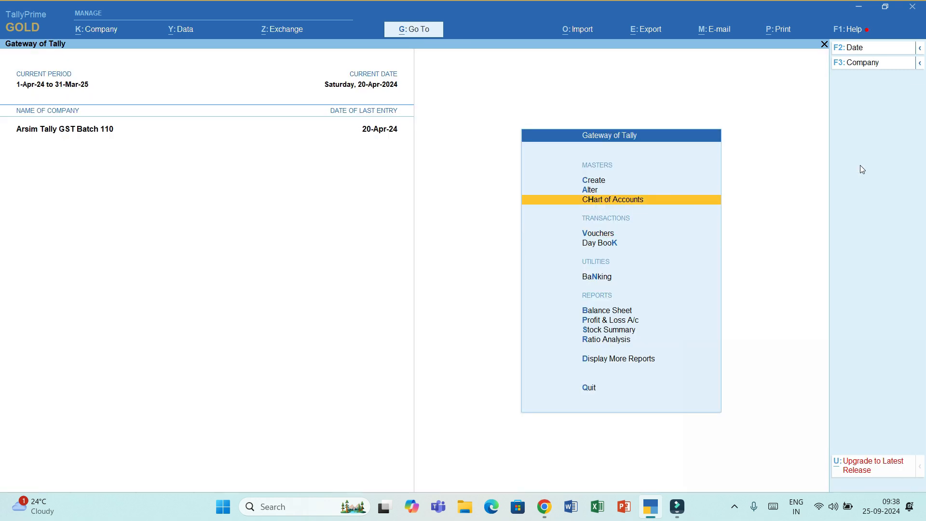
{"action": "key", "text": "Return"}
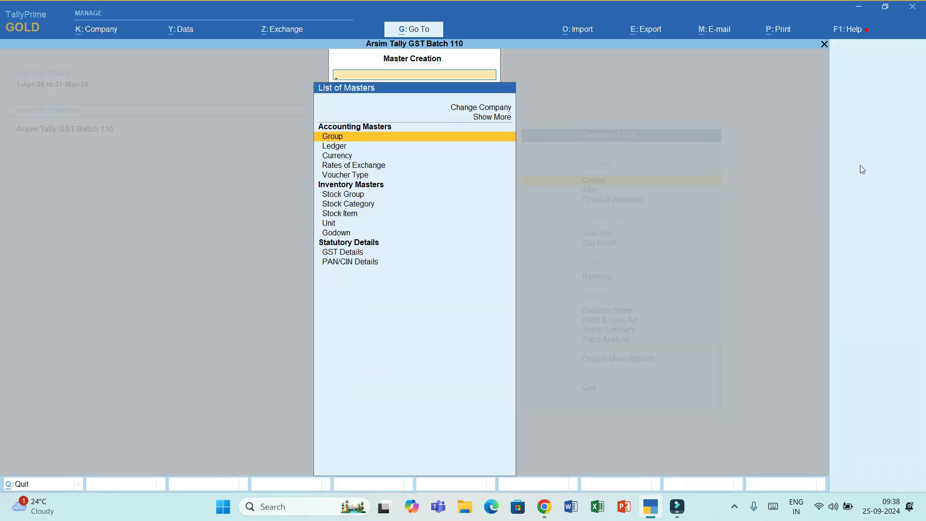
{"action": "key", "text": "Down"}
{"action": "key", "text": "Down"}
{"action": "key", "text": "Down"}
{"action": "key", "text": "Down"}
{"action": "key", "text": "Down"}
{"action": "key", "text": "Down"}
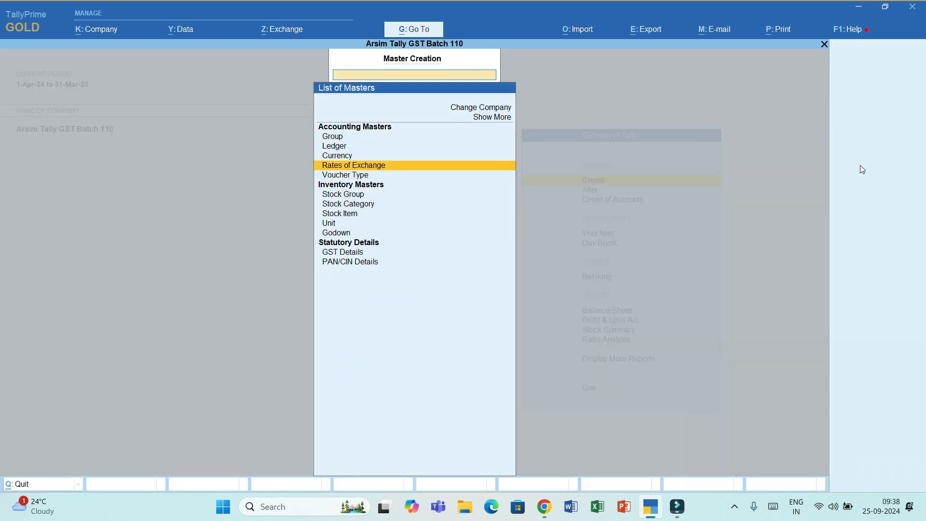
{"action": "key", "text": "Down"}
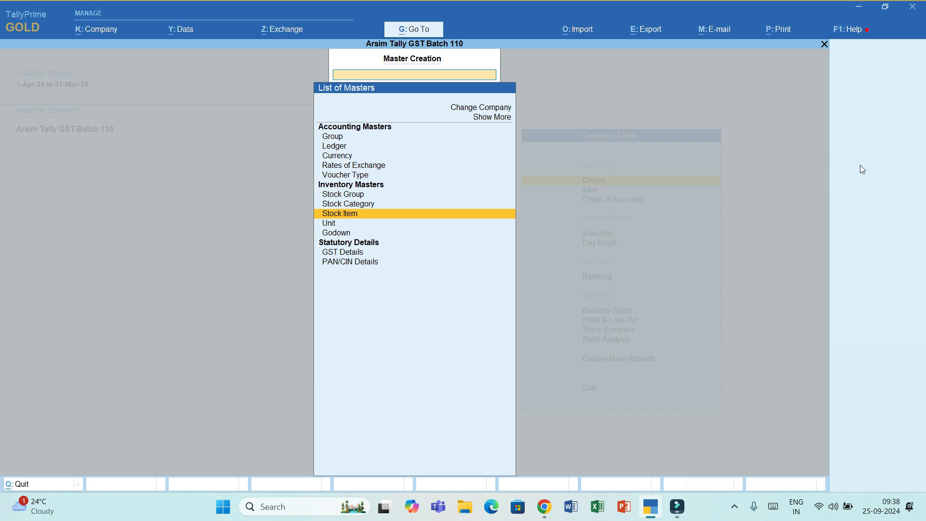
{"action": "key", "text": "Return"}
Step: Name the stock item Corporate Kit, keep it under Primary and set its unit to nos
{"action": "type", "text": "Corpor"}
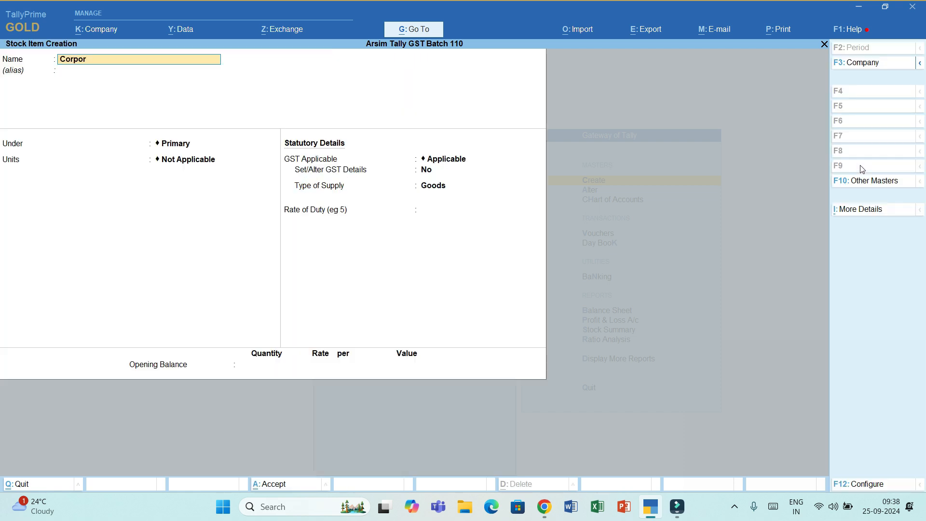
{"action": "type", "text": "ate Kit"}
{"action": "key", "text": "Return"}
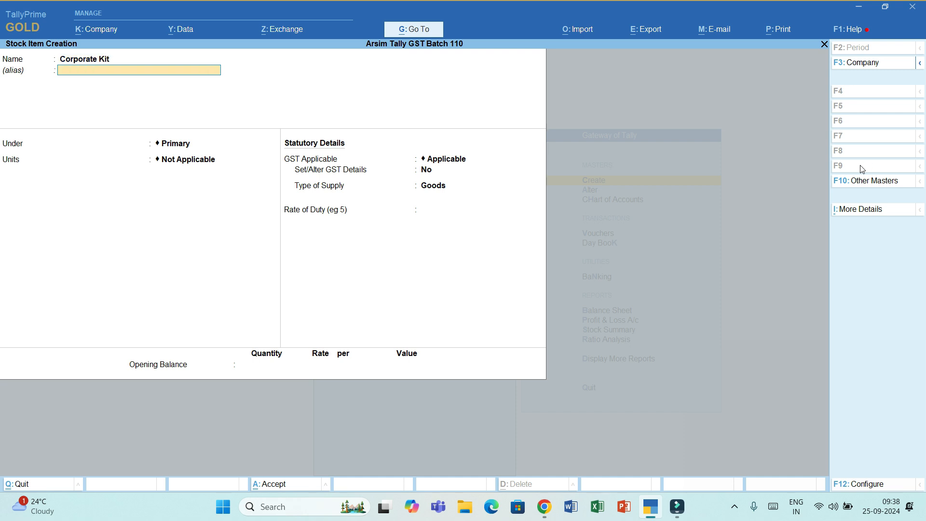
{"action": "key", "text": "Return"}
{"action": "key", "text": "Return"}
{"action": "key", "text": "Down"}
{"action": "key", "text": "Down"}
{"action": "key", "text": "Down"}
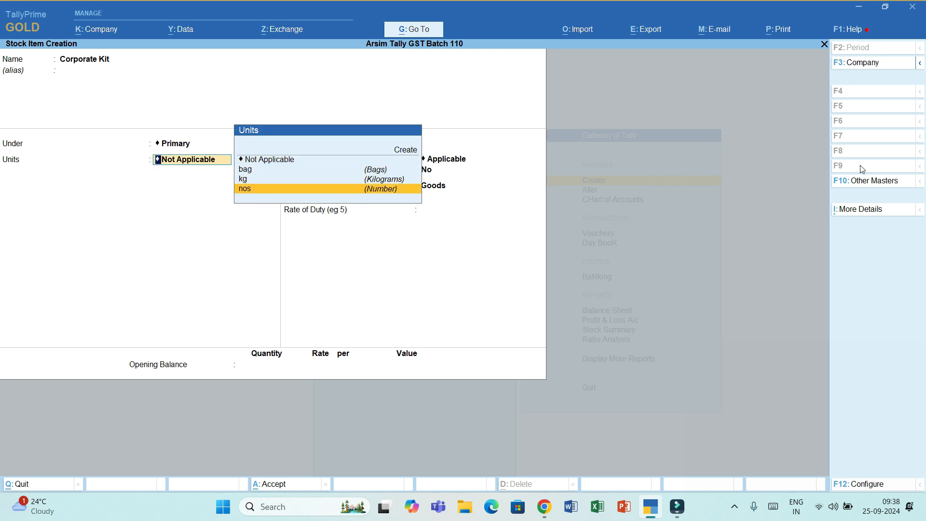
{"action": "key", "text": "Return"}
Step: Show more configurations in the stock item configuration
{"action": "key", "text": "BackSpace"}
{"action": "key", "text": "F12"}
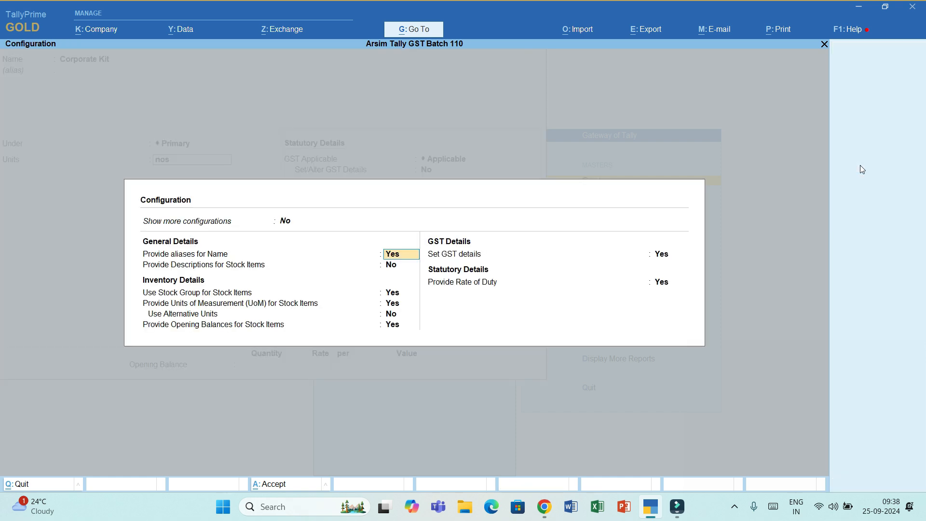
{"action": "key", "text": "BackSpace"}
{"action": "type", "text": "y"}
{"action": "key", "text": "Return"}
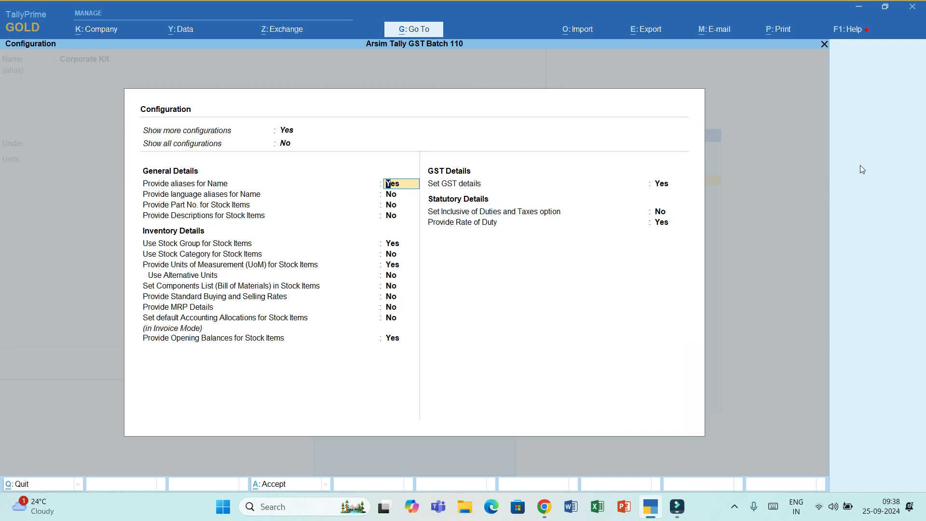
Step: Set the Components List (Bill of Materials) option for stock items to Yes and save the configuration
{"action": "key", "text": "Return"}
{"action": "key", "text": "Return"}
{"action": "key", "text": "Return"}
{"action": "key", "text": "Return"}
{"action": "key", "text": "Return"}
{"action": "key", "text": "Return"}
{"action": "key", "text": "Return"}
{"action": "key", "text": "Return"}
{"action": "type", "text": "y"}
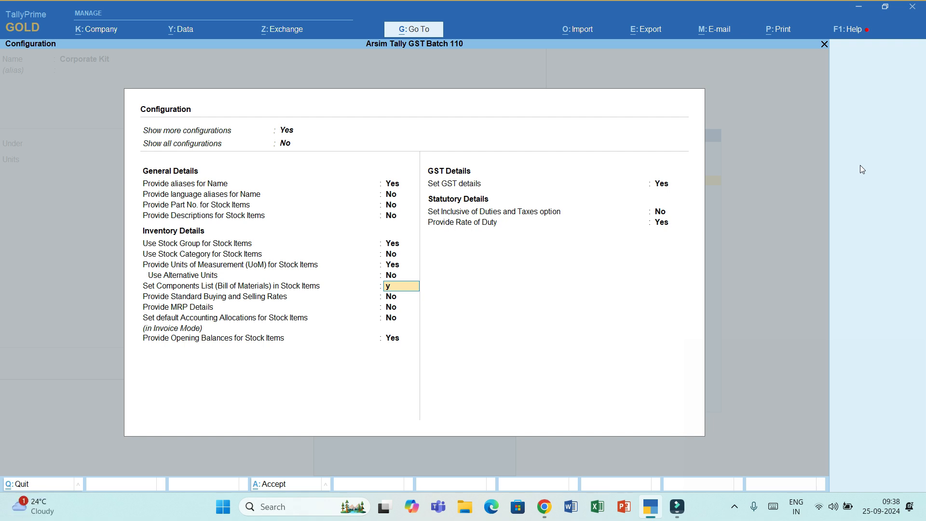
{"action": "key", "text": "Return"}
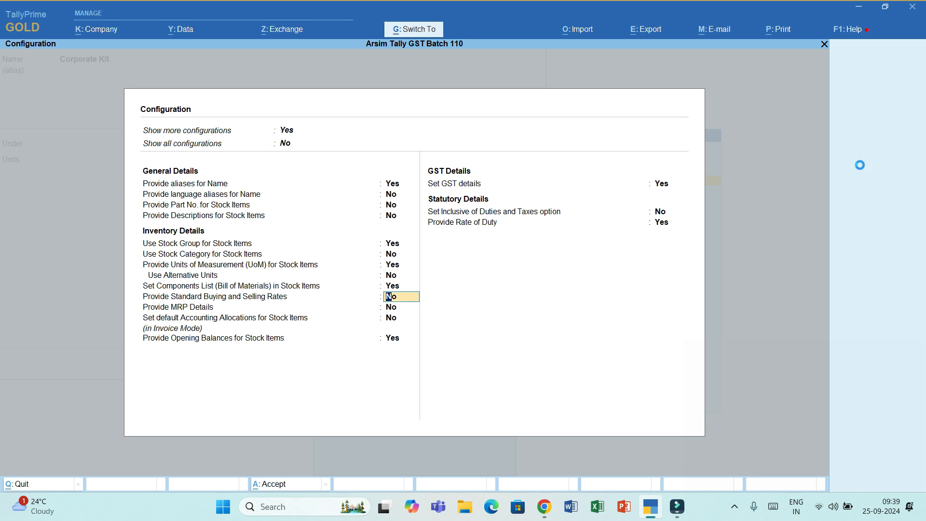
{"action": "key", "text": "ctrl+a"}
Step: Enable components for Corporate Kit and start a BoM named Kit with 1 nos as its unit of manufacture
{"action": "key", "text": "Return"}
{"action": "key", "text": "Return"}
{"action": "key", "text": "Return"}
{"action": "key", "text": "Return"}
{"action": "type", "text": "y"}
{"action": "key", "text": "Return"}
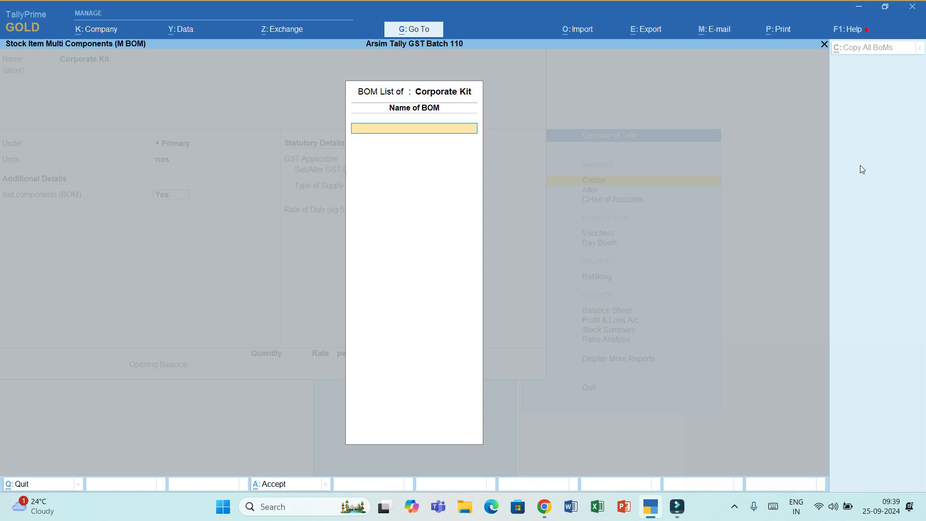
{"action": "type", "text": "Kit"}
{"action": "key", "text": "Return"}
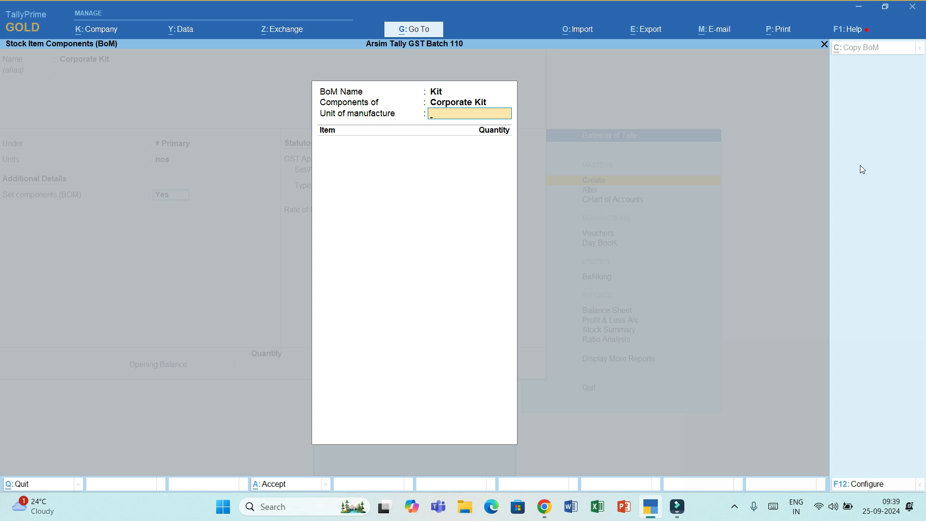
{"action": "type", "text": "1"}
{"action": "key", "text": "Return"}
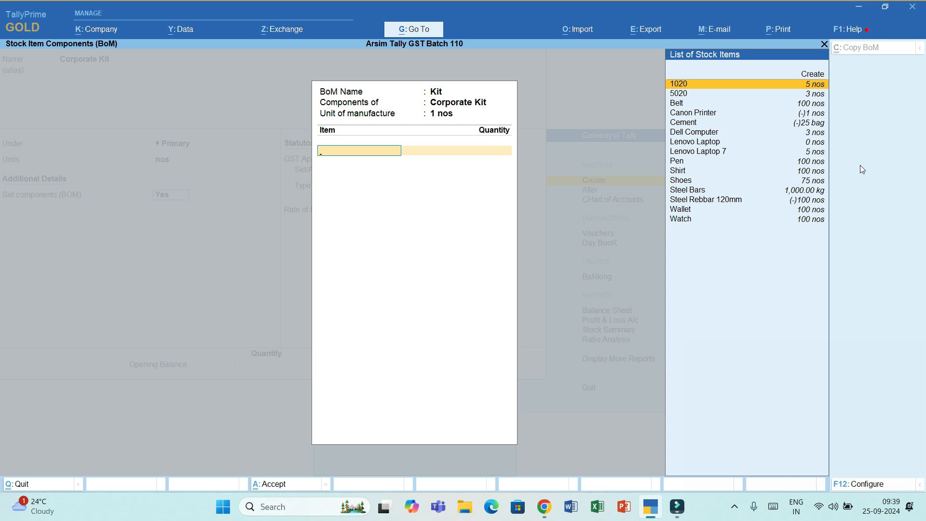
Step: Add Belt and Wallet to the Kit BoM with a quantity of 1 nos each
{"action": "type", "text": "Be"}
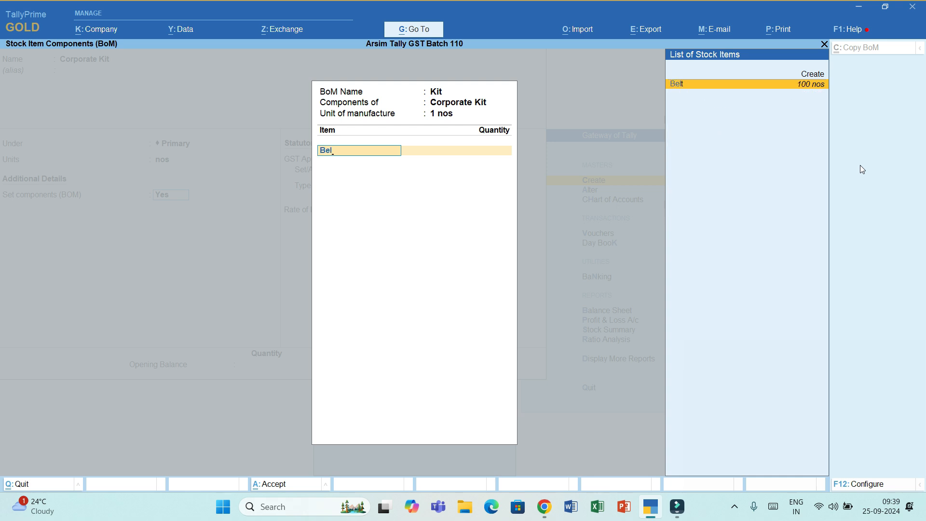
{"action": "type", "text": "l"}
{"action": "key", "text": "Return"}
{"action": "type", "text": "1"}
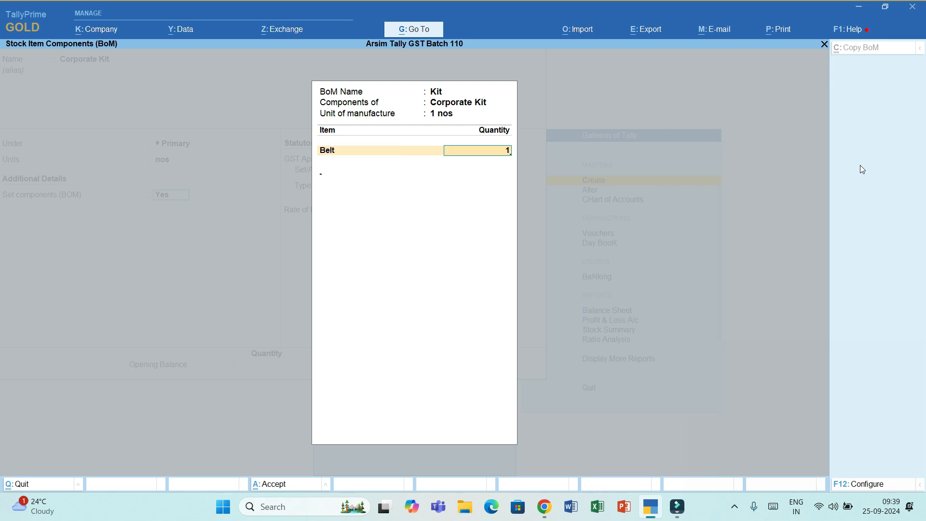
{"action": "key", "text": "Return"}
{"action": "type", "text": "Wal"}
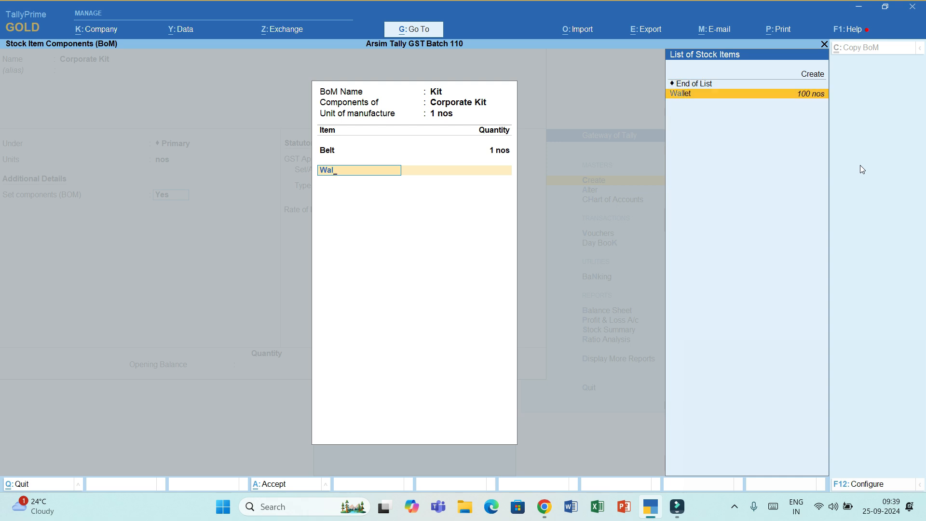
{"action": "key", "text": "Return"}
{"action": "type", "text": "1"}
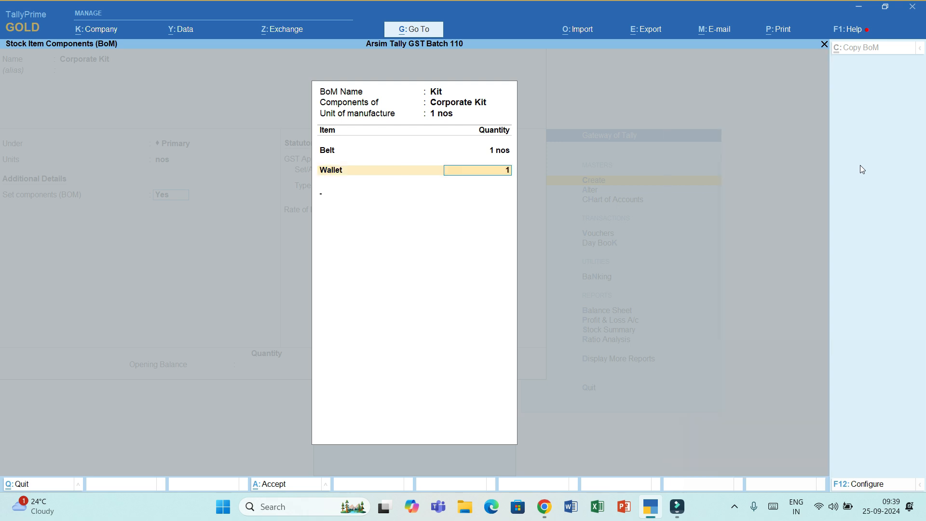
Step: Add Watch and Pen to the Kit BoM with a quantity of 1 nos each, and finish the BoM list
{"action": "key", "text": "Return"}
{"action": "type", "text": "Wa"}
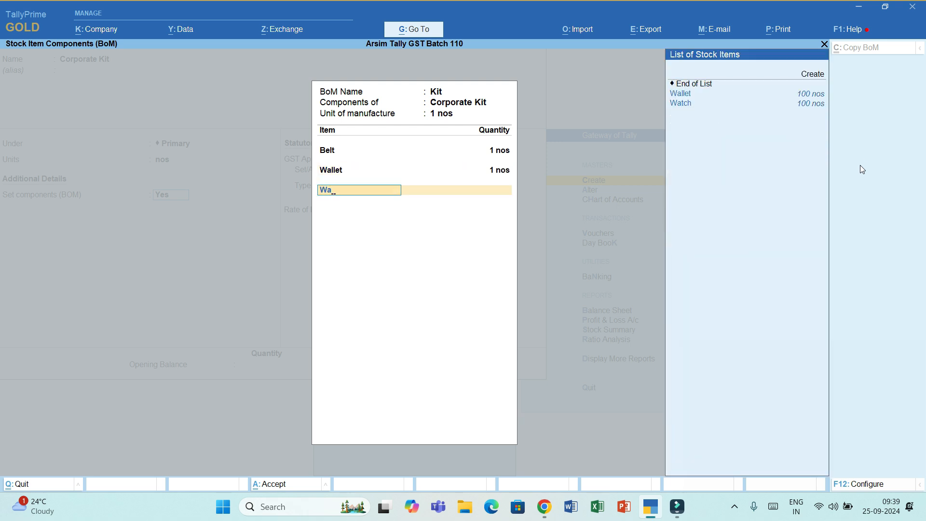
{"action": "type", "text": "t"}
{"action": "key", "text": "Return"}
{"action": "type", "text": "1"}
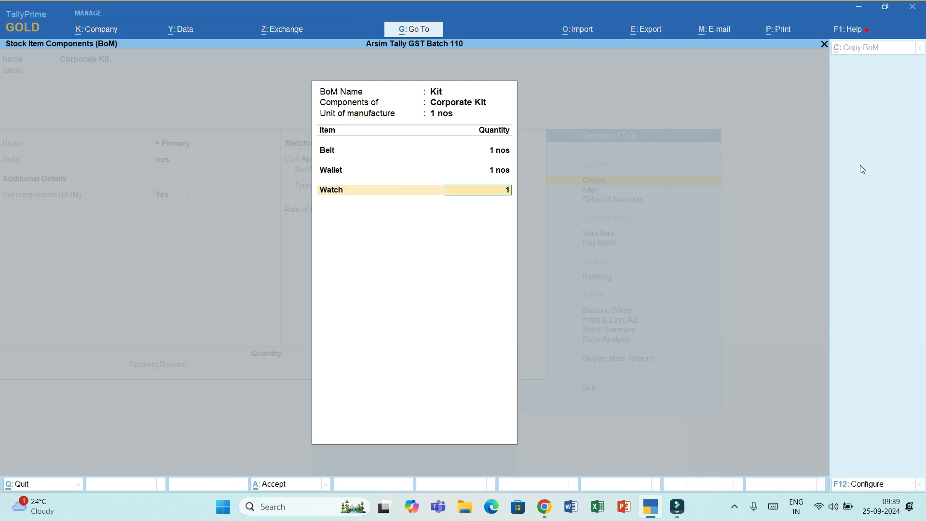
{"action": "key", "text": "Return"}
{"action": "type", "text": "Pe"}
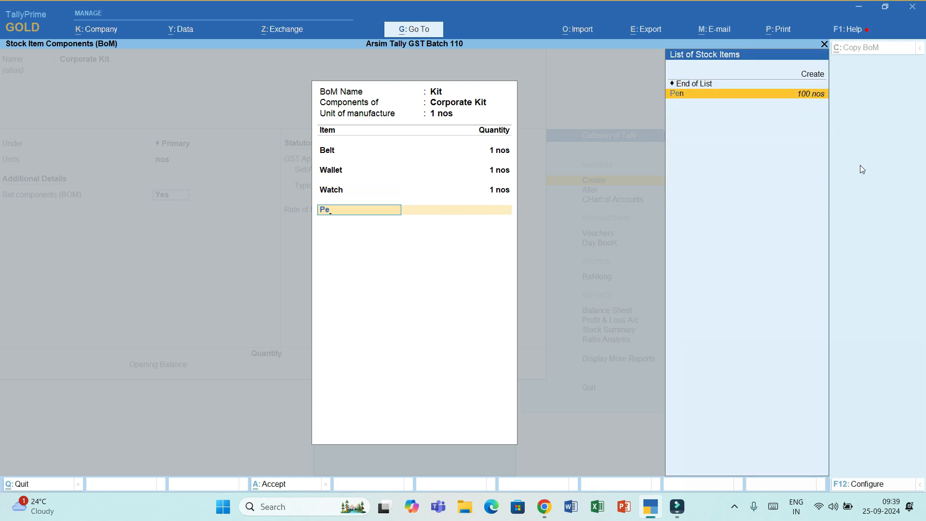
{"action": "key", "text": "Return"}
{"action": "type", "text": "1"}
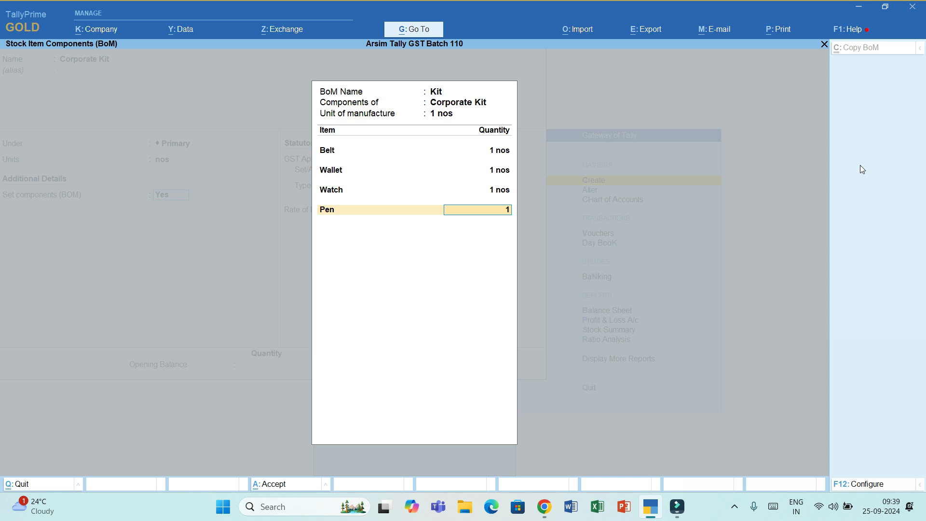
{"action": "key", "text": "Return"}
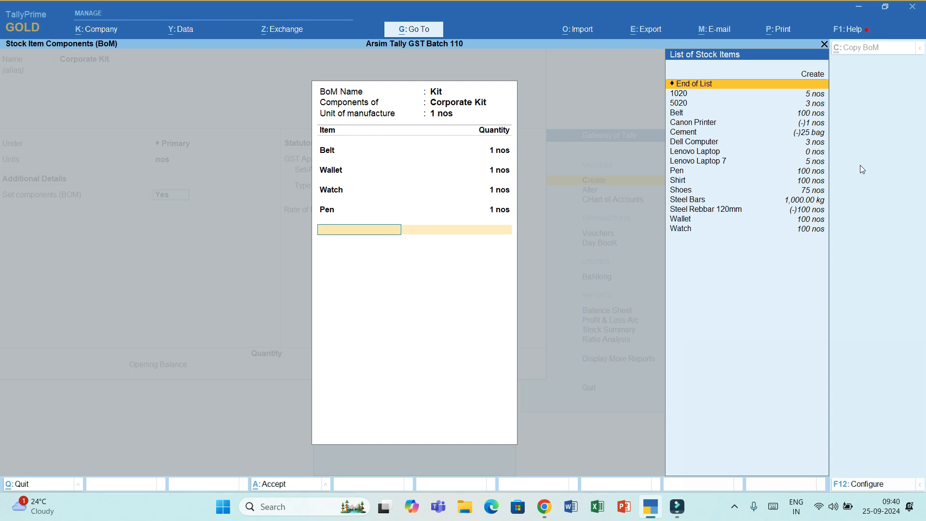
{"action": "key", "text": "Return"}
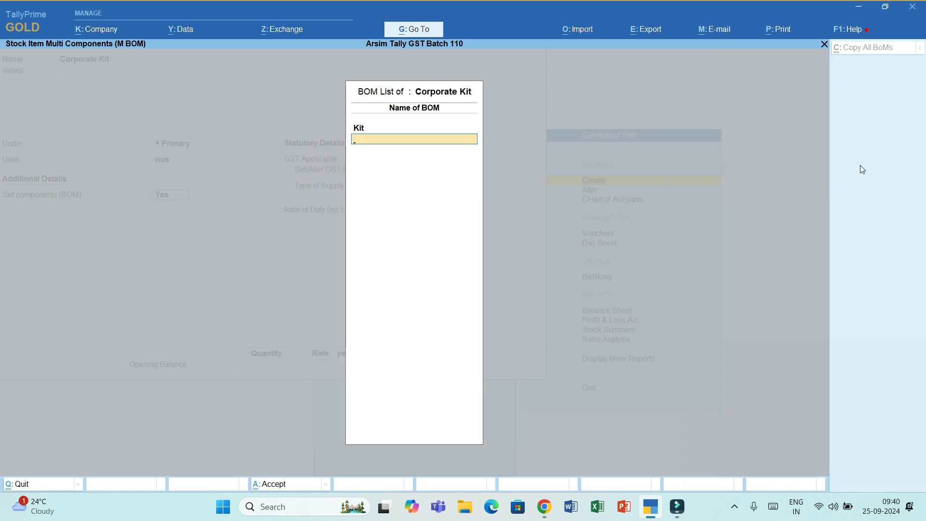
{"action": "key", "text": "Return"}
Step: Enable Provide Descriptions for Stock Items in the stock item configuration and save it
{"action": "key", "text": "BackSpace"}
{"action": "key", "text": "BackSpace"}
{"action": "key", "text": "BackSpace"}
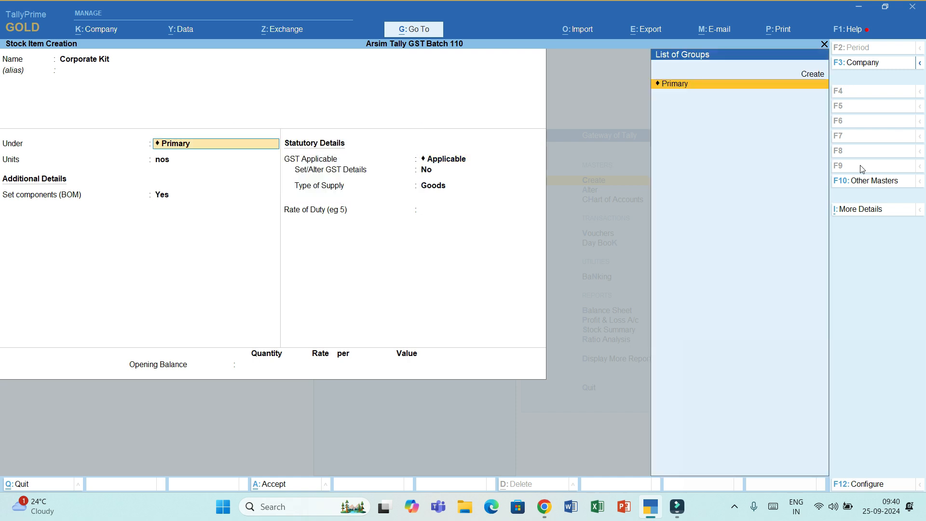
{"action": "key", "text": "F12"}
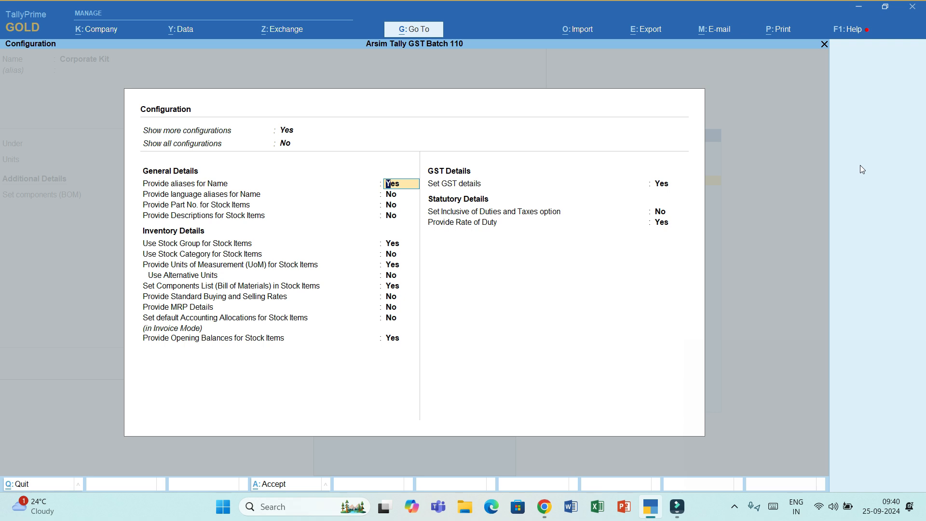
{"action": "key", "text": "Return"}
{"action": "key", "text": "Return"}
{"action": "key", "text": "Return"}
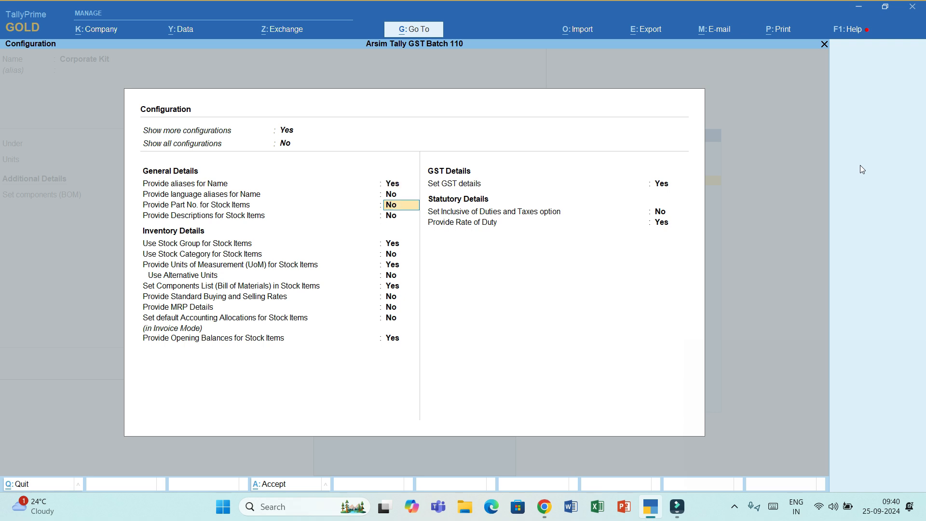
{"action": "type", "text": "y"}
{"action": "key", "text": "Return"}
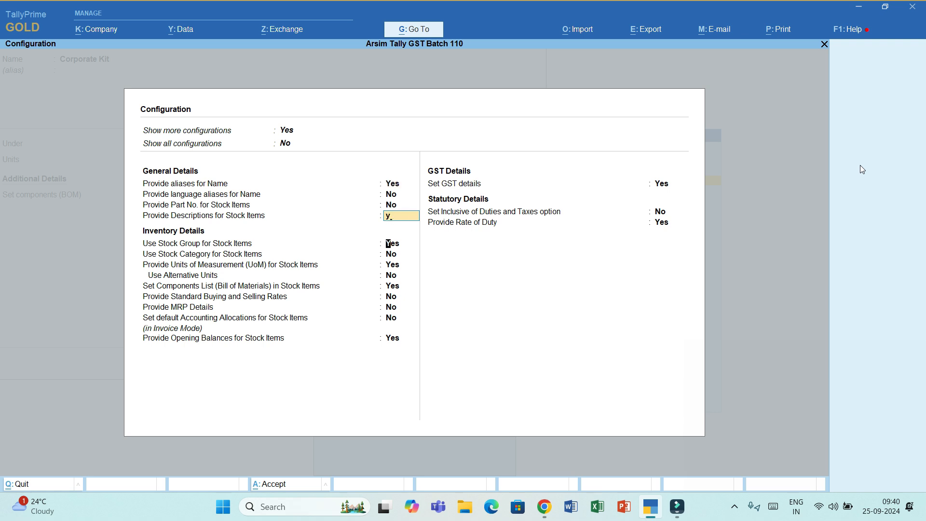
{"action": "key", "text": "ctrl+a"}
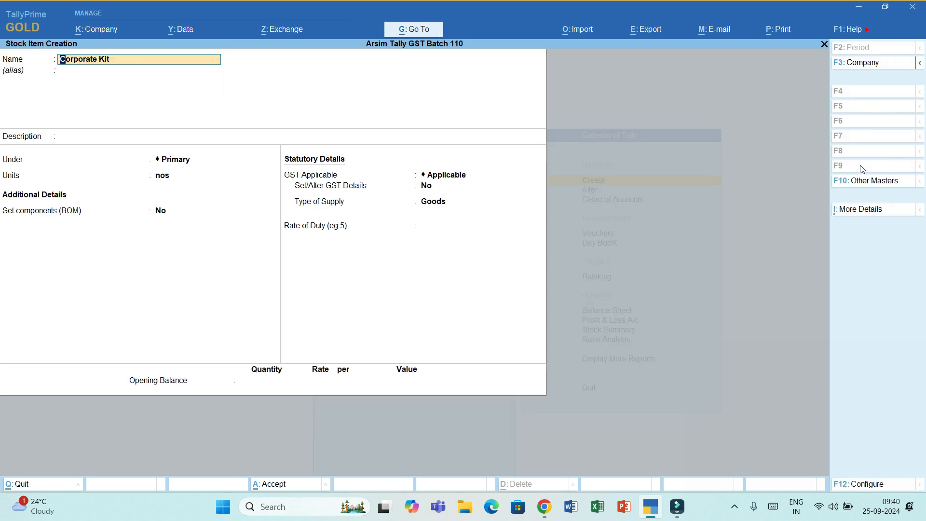
Step: Enter "Pen wallet watch belt" as the description of the Corporate Kit stock item
{"action": "key", "text": "Return"}
{"action": "key", "text": "Return"}
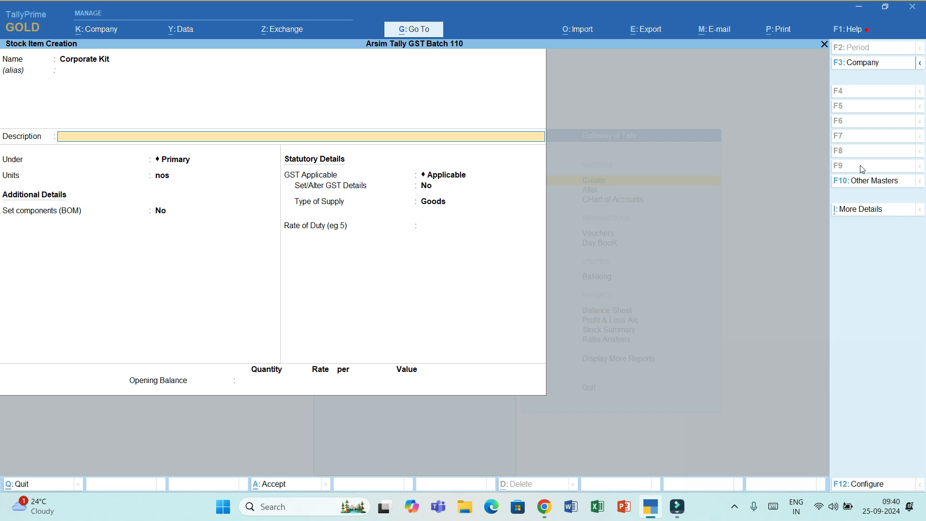
{"action": "type", "text": "Pen wallet watch belt"}
{"action": "key", "text": "Return"}
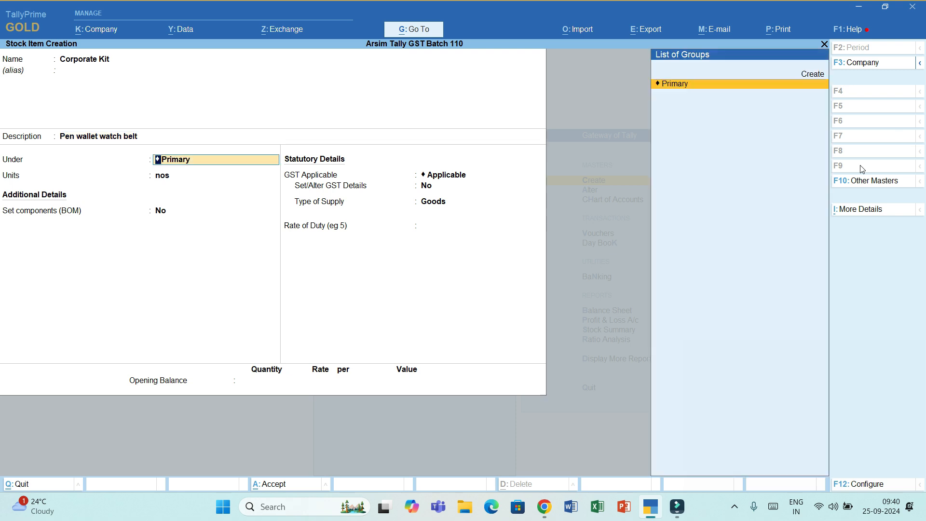
Step: Keep the group Primary and unit nos, set components (BOM) to Yes, and confirm the BoM named Kit for Corporate Kit
{"action": "key", "text": "Return"}
{"action": "key", "text": "Return"}
{"action": "key", "text": "Return"}
{"action": "type", "text": "y"}
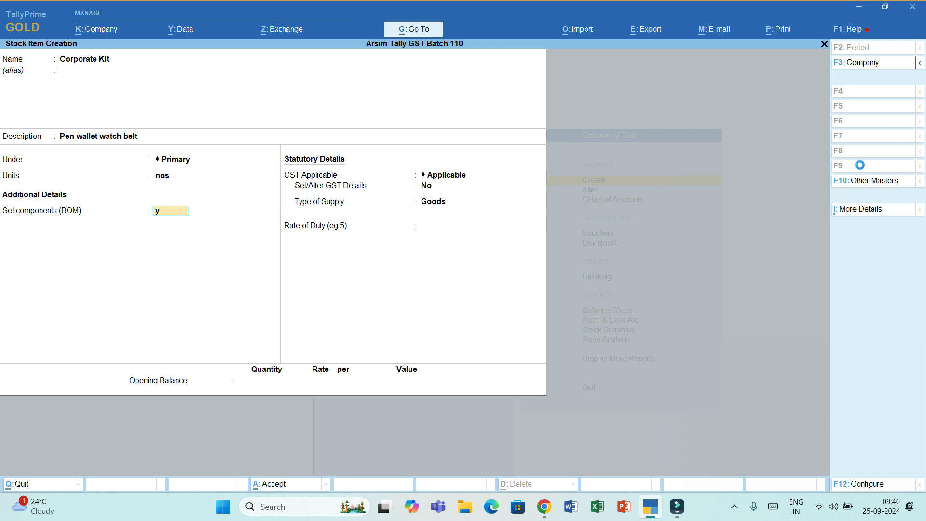
{"action": "key", "text": "Return"}
{"action": "type", "text": "Kit"}
{"action": "key", "text": "Return"}
{"action": "key", "text": "Escape"}
{"action": "key", "text": "Escape"}
{"action": "key", "text": "Return"}
{"action": "key", "text": "Escape"}
{"action": "key", "text": "Escape"}
{"action": "key", "text": "Return"}
{"action": "key", "text": "Return"}
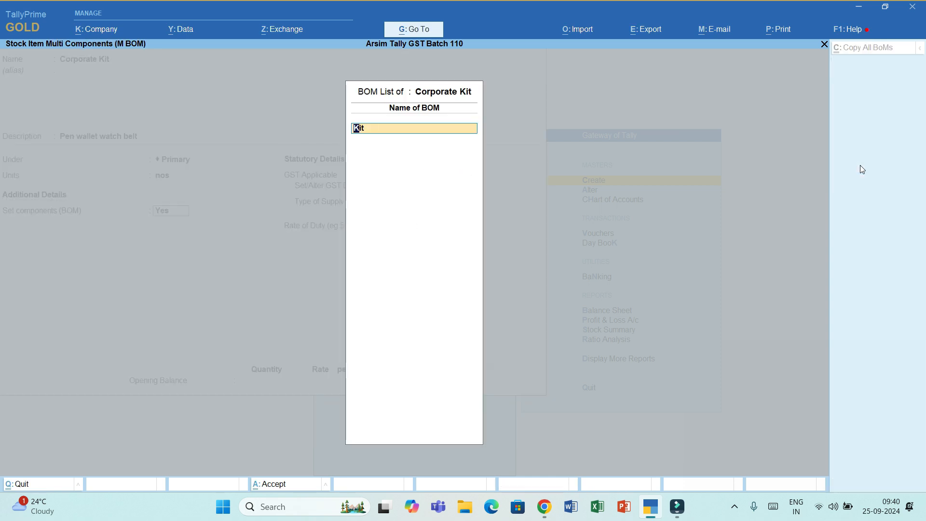
{"action": "key", "text": "ctrl+a"}
{"action": "key", "text": "Return"}
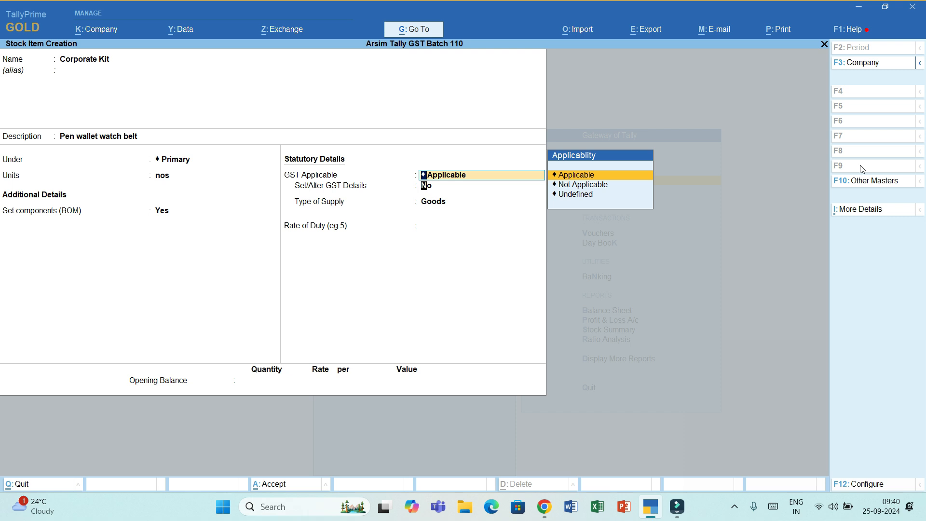
Step: Turn on GST details for Corporate Kit and set its taxability to Taxable, leaving the HSN/SAC fields blank
{"action": "type", "text": "y"}
{"action": "key", "text": "Return"}
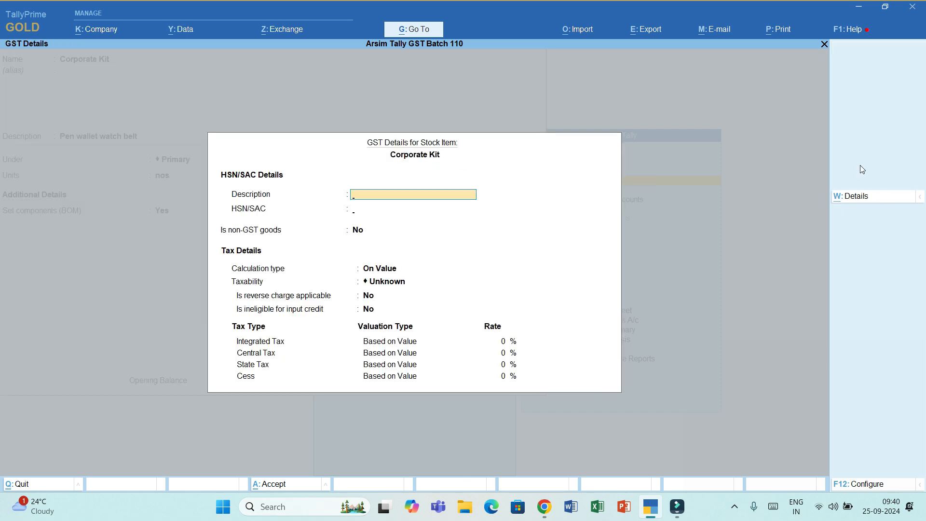
{"action": "key", "text": "Return"}
{"action": "key", "text": "Return"}
{"action": "key", "text": "Return"}
{"action": "key", "text": "Return"}
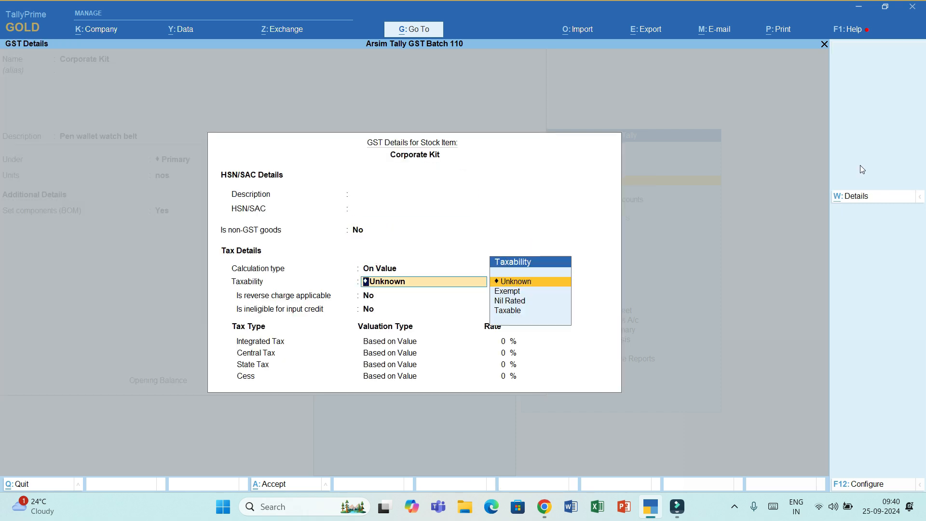
{"action": "type", "text": "ta"}
{"action": "key", "text": "Return"}
{"action": "key", "text": "Return"}
{"action": "key", "text": "Return"}
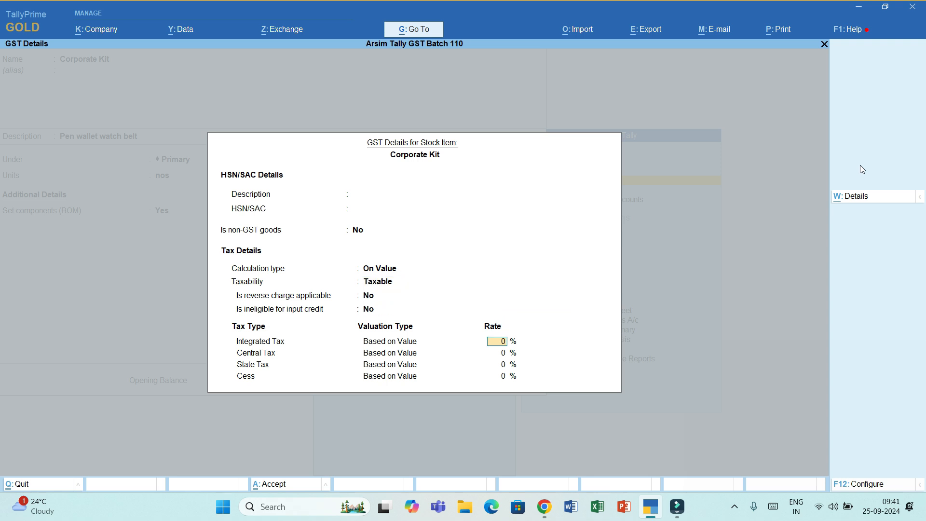
Step: Set the integrated tax rate to 18%, save the Corporate Kit stock item, and return to the Gateway of Tally
{"action": "type", "text": "18"}
{"action": "key", "text": "Return"}
{"action": "key", "text": "Return"}
{"action": "key", "text": "Return"}
{"action": "key", "text": "Return"}
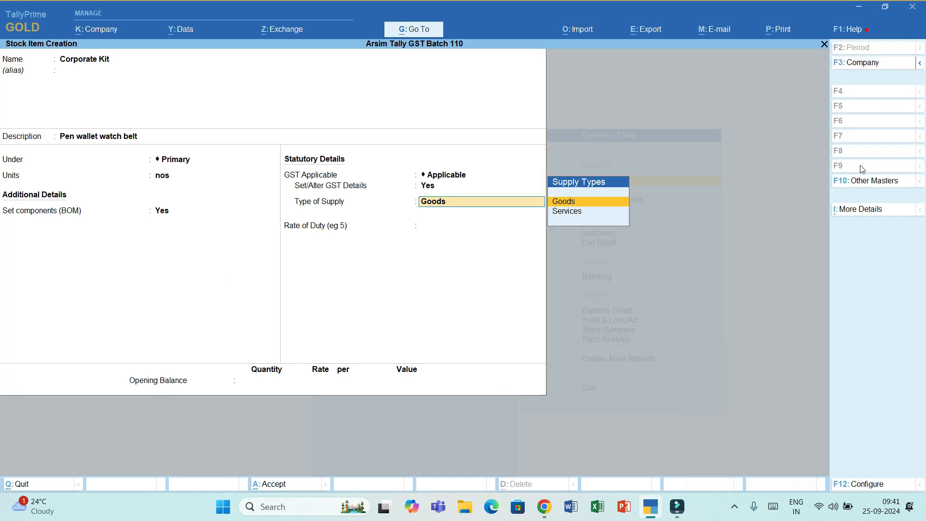
{"action": "key", "text": "ctrl"}
{"action": "key", "text": "ctrl+a"}
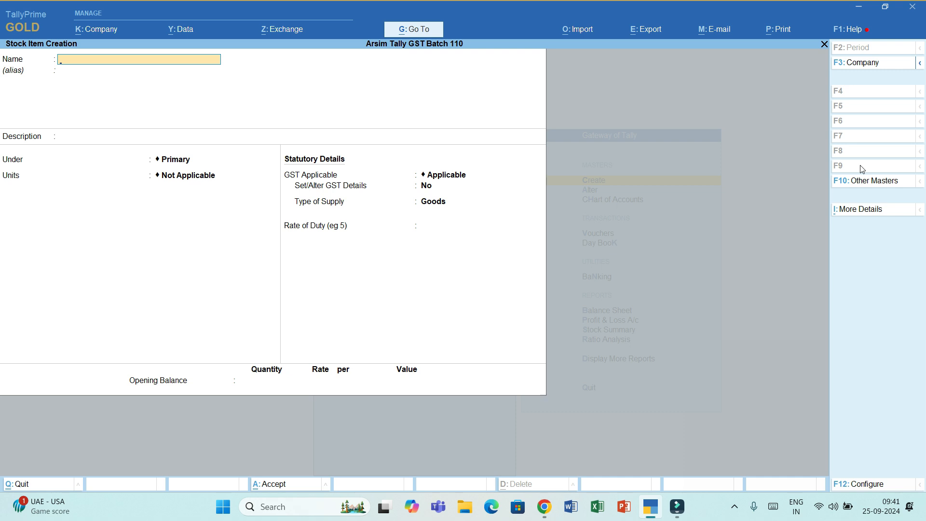
{"action": "key", "text": "Escape"}
{"action": "key", "text": "Return"}
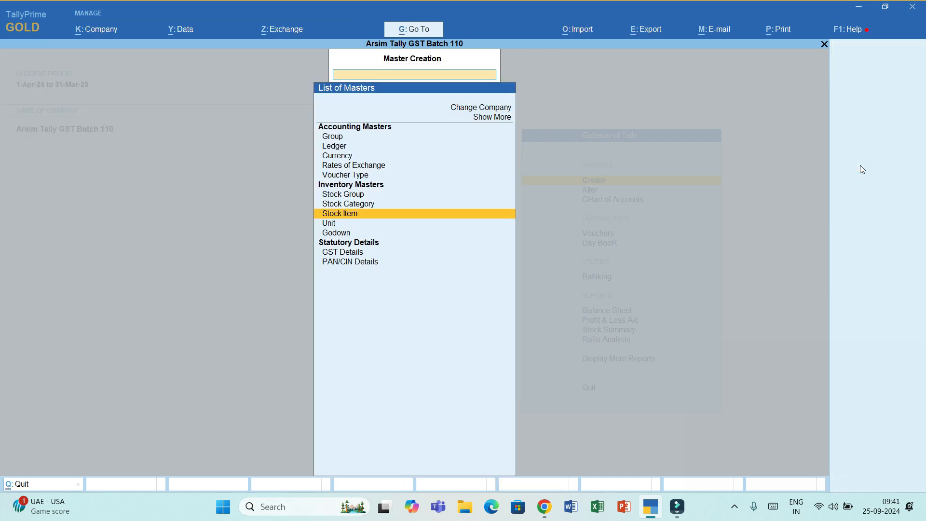
{"action": "key", "text": "Escape"}
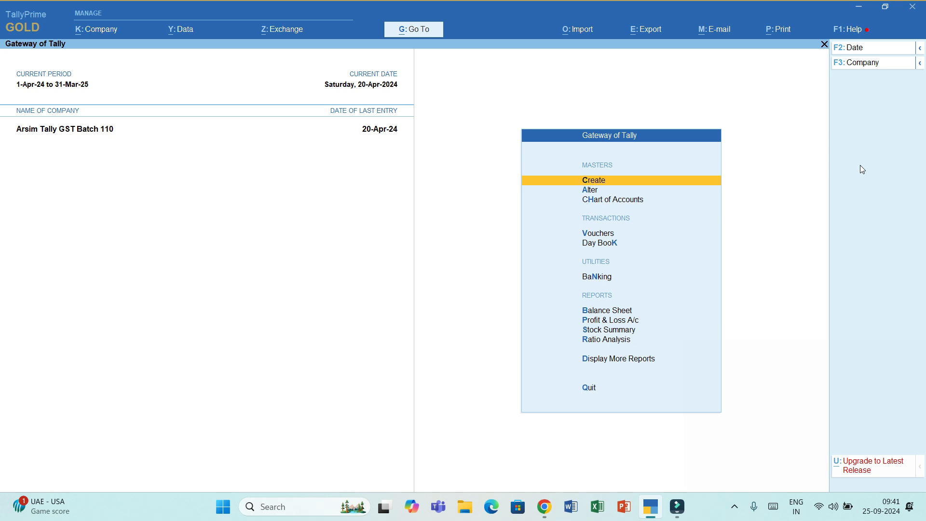
Step: Start creating a voucher type master named Manufacturing J/v with no alias
{"action": "key", "text": "Return"}
{"action": "key", "text": "Down"}
{"action": "key", "text": "Down"}
{"action": "key", "text": "Down"}
{"action": "key", "text": "Down"}
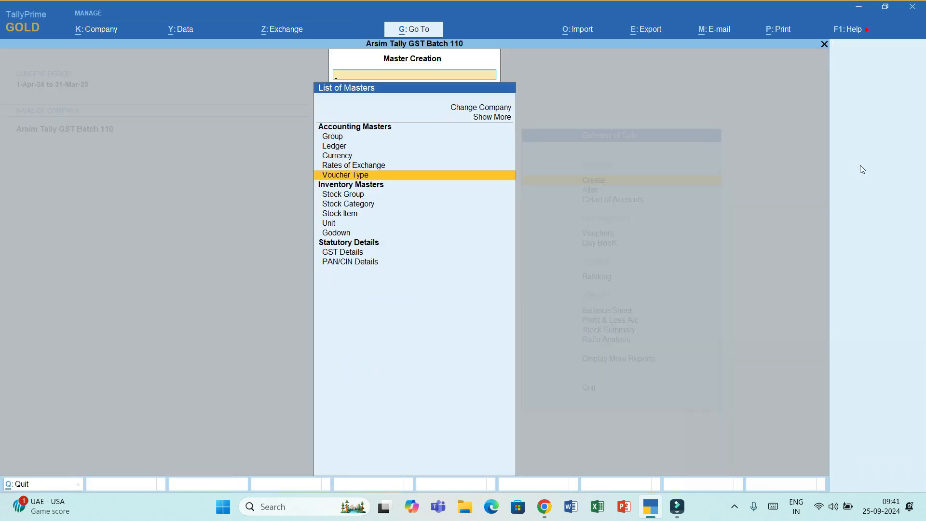
{"action": "key", "text": "Return"}
{"action": "type", "text": "M"}
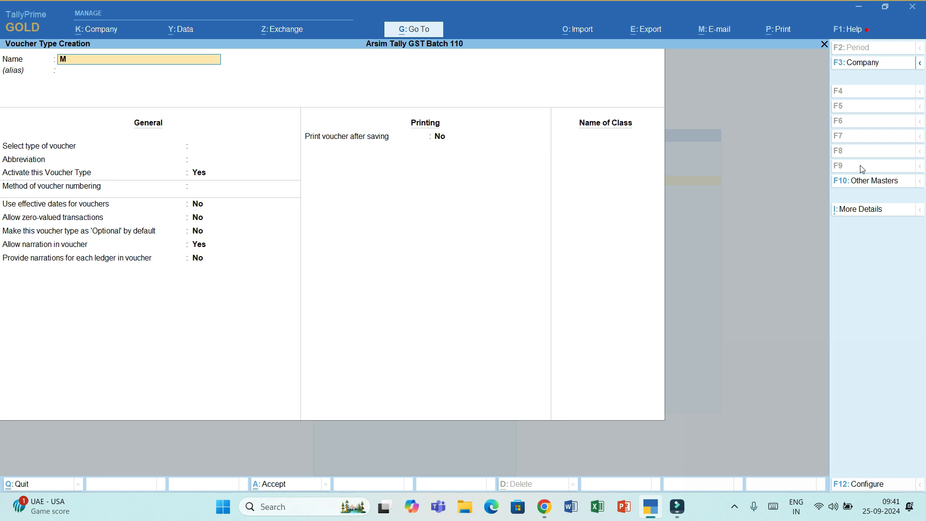
{"action": "type", "text": "anufac"}
{"action": "type", "text": "turing"}
{"action": "type", "text": " J/s"}
{"action": "key", "text": "BackSpace"}
{"action": "type", "text": "v"}
{"action": "key", "text": "Return"}
{"action": "key", "text": "Return"}
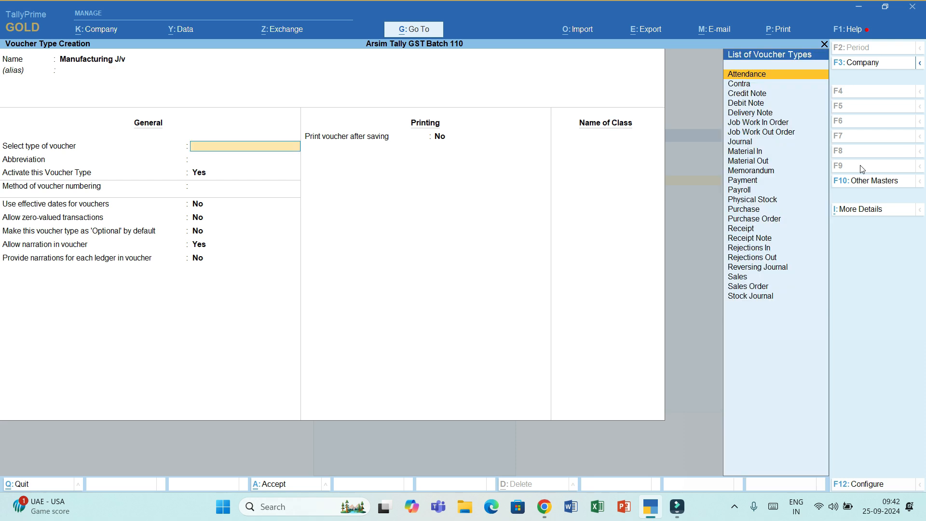
Step: Set the voucher type to Stock Journal, with the abbreviation Stk Jrnl, automatic numbering and default voucher options
{"action": "type", "text": "S"}
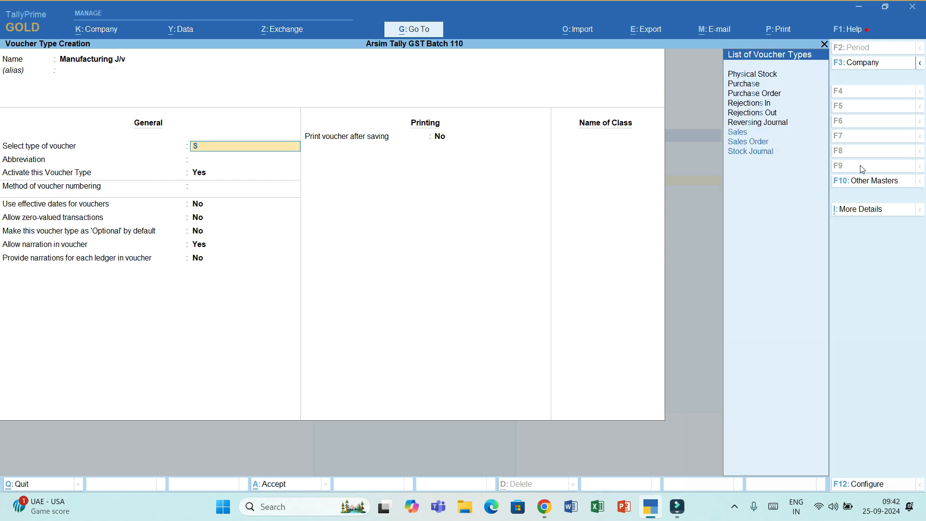
{"action": "key", "text": "Down"}
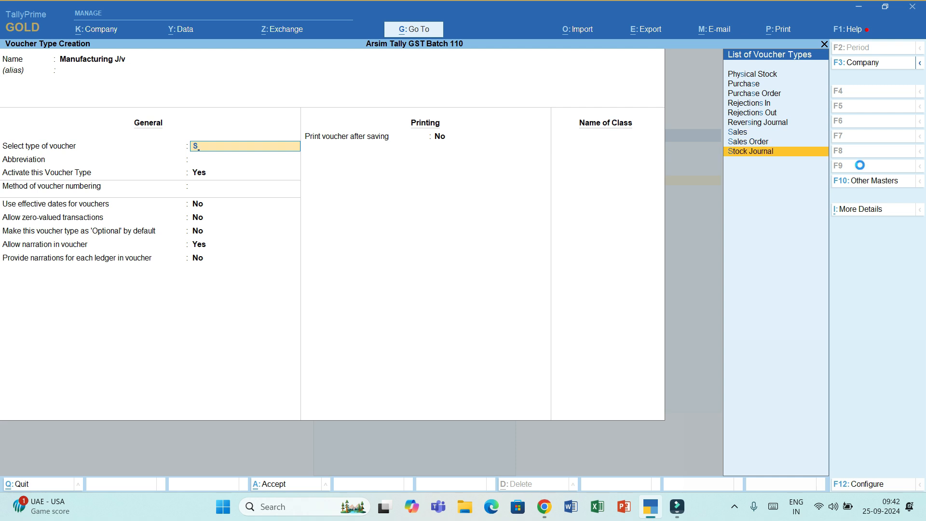
{"action": "key", "text": "Return"}
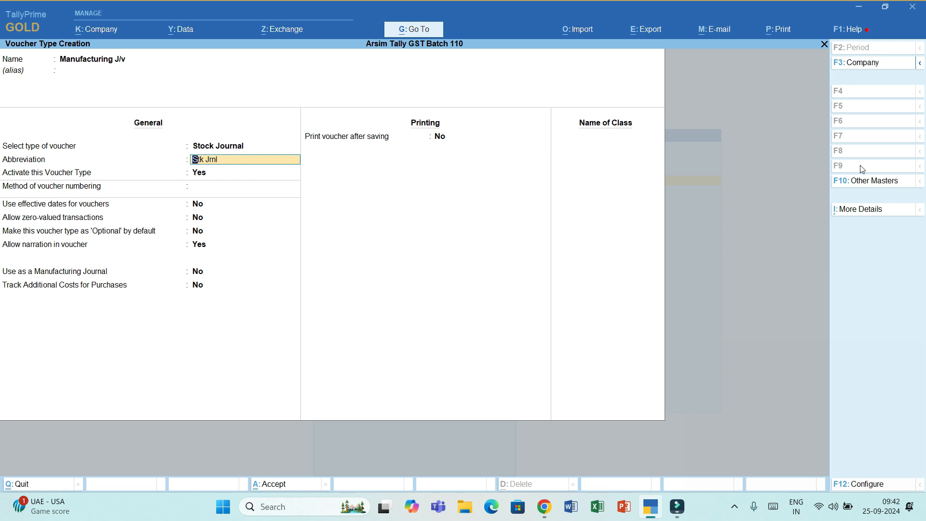
{"action": "key", "text": "Return"}
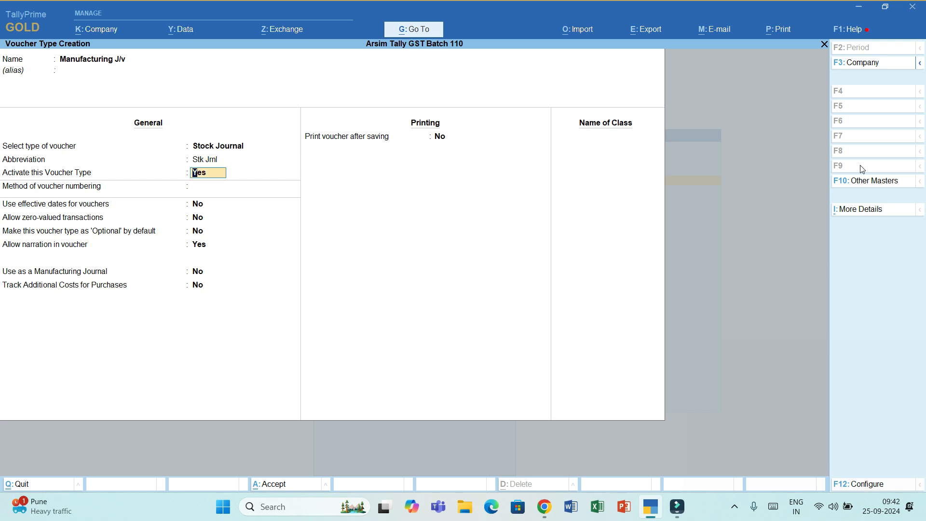
{"action": "key", "text": "Return"}
{"action": "key", "text": "Return"}
{"action": "key", "text": "Return"}
{"action": "key", "text": "Return"}
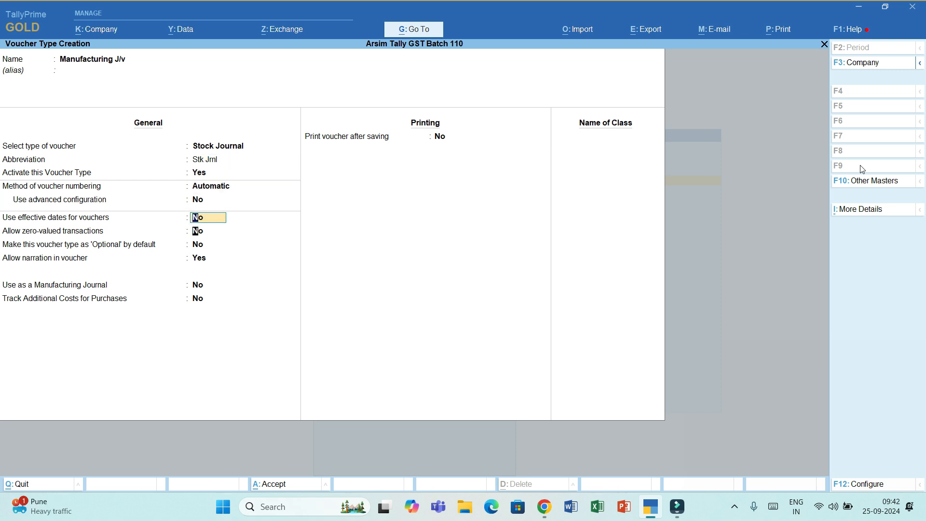
{"action": "key", "text": "Return"}
{"action": "key", "text": "Return"}
{"action": "key", "text": "Return"}
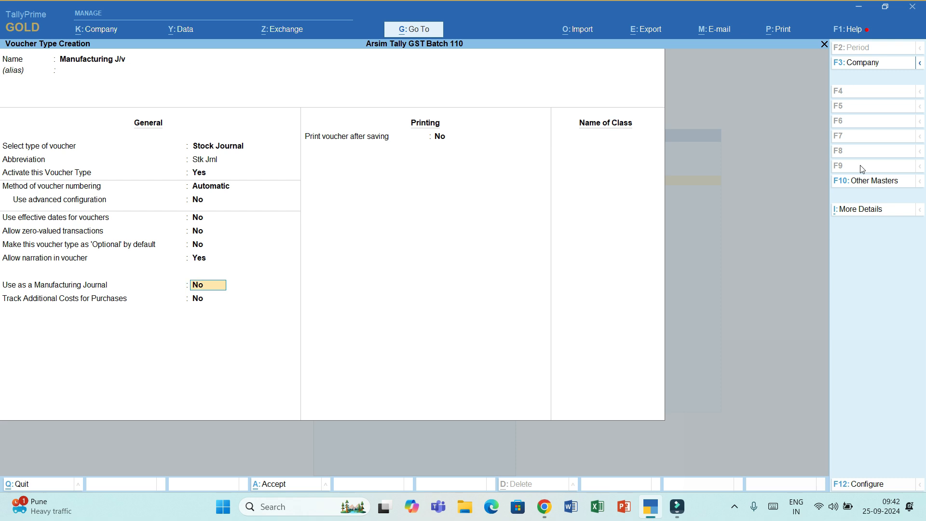
Step: Set Use as a Manufacturing Journal to Yes, save the voucher type, and return to the Gateway of Tally
{"action": "type", "text": "y"}
{"action": "key", "text": "Return"}
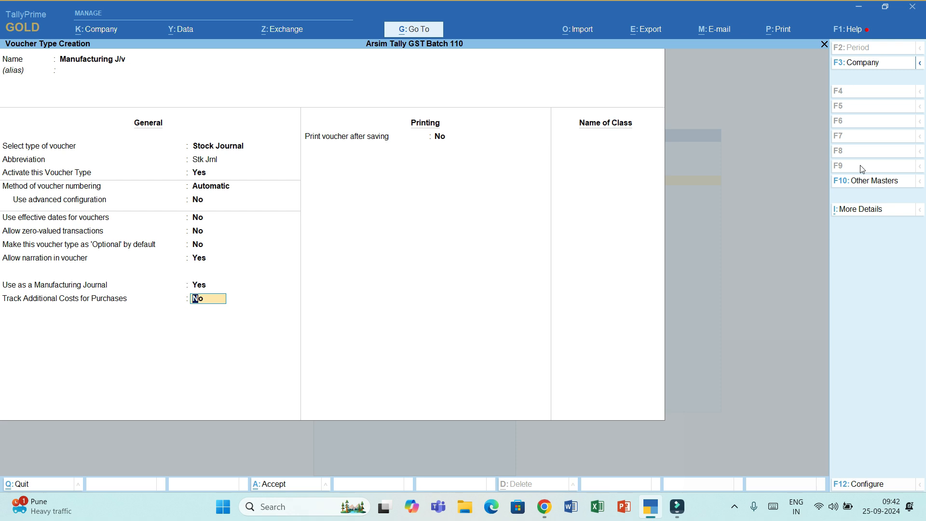
{"action": "key", "text": "Return"}
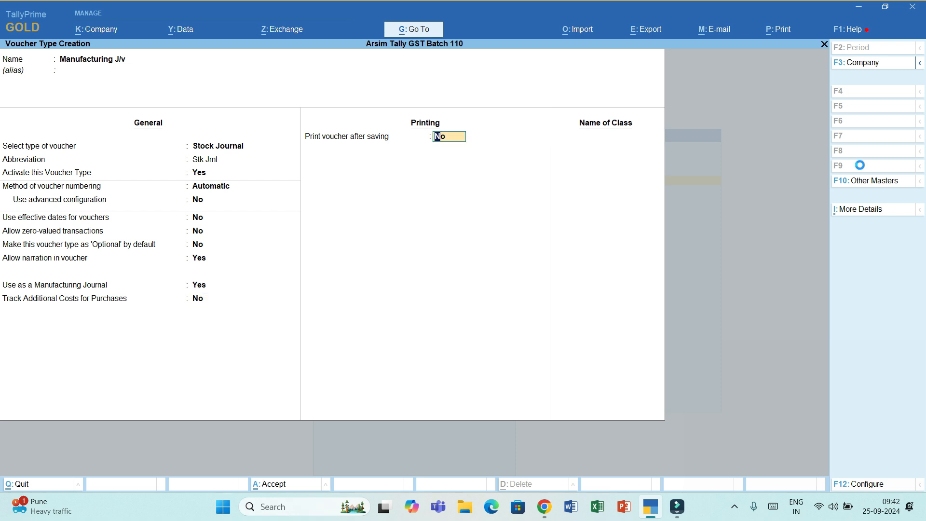
{"action": "key", "text": "Return"}
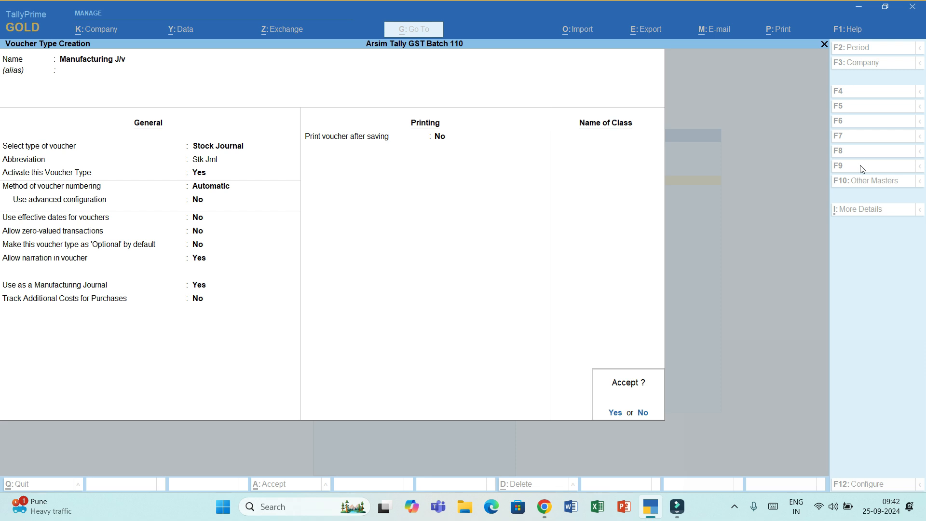
{"action": "key", "text": "Return"}
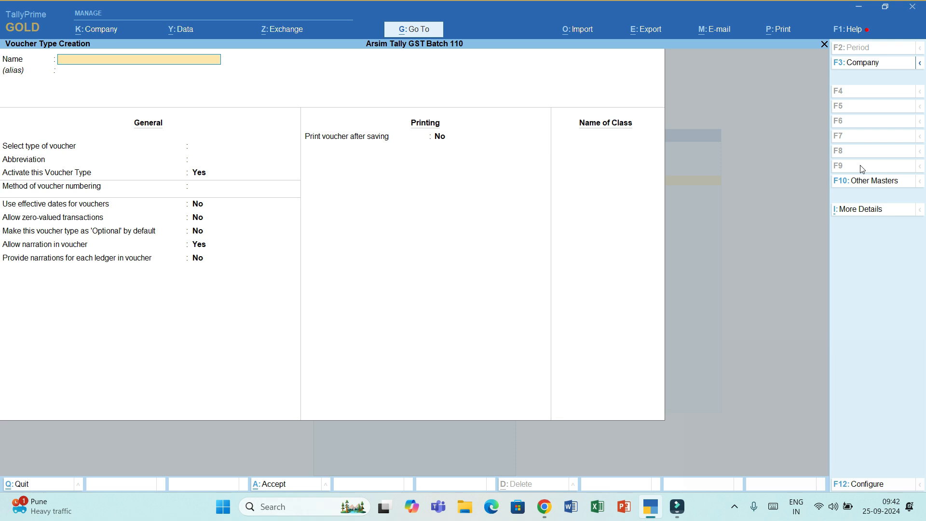
{"action": "key", "text": "Escape"}
{"action": "key", "text": "Return"}
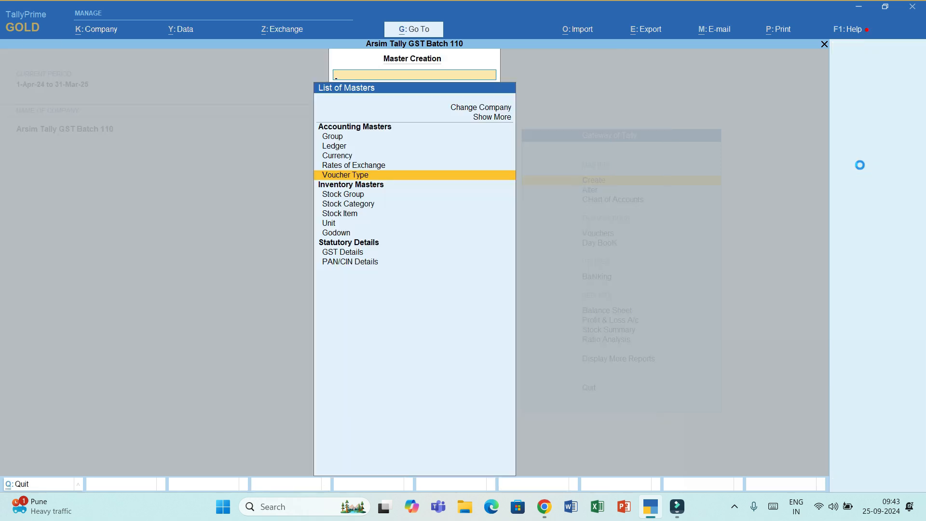
{"action": "key", "text": "Escape"}
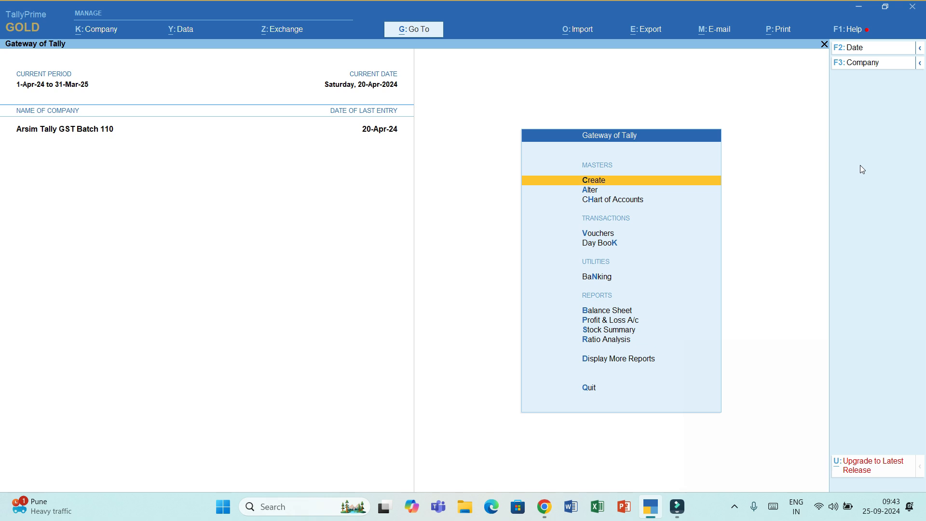
Step: Open a new stock journal voucher of the type Manufacturing J/v
{"action": "key", "text": "v"}
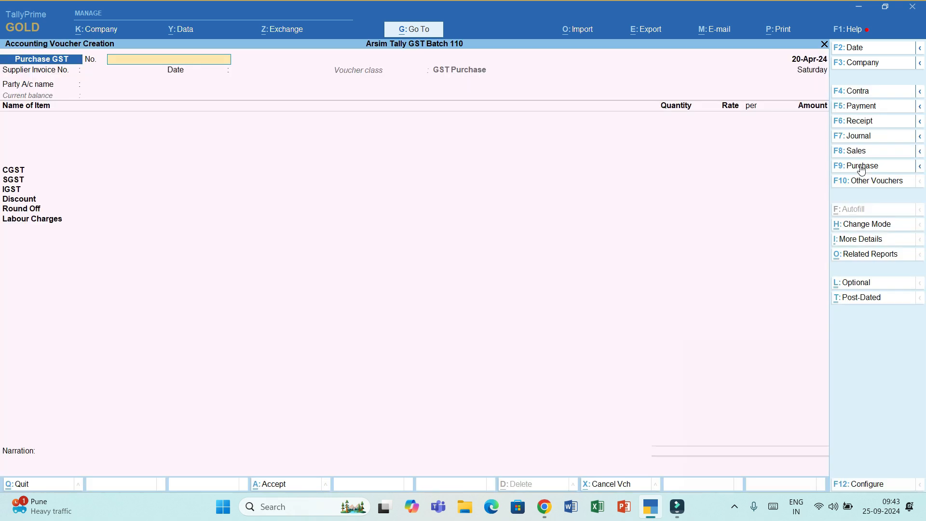
{"action": "key", "text": "F7"}
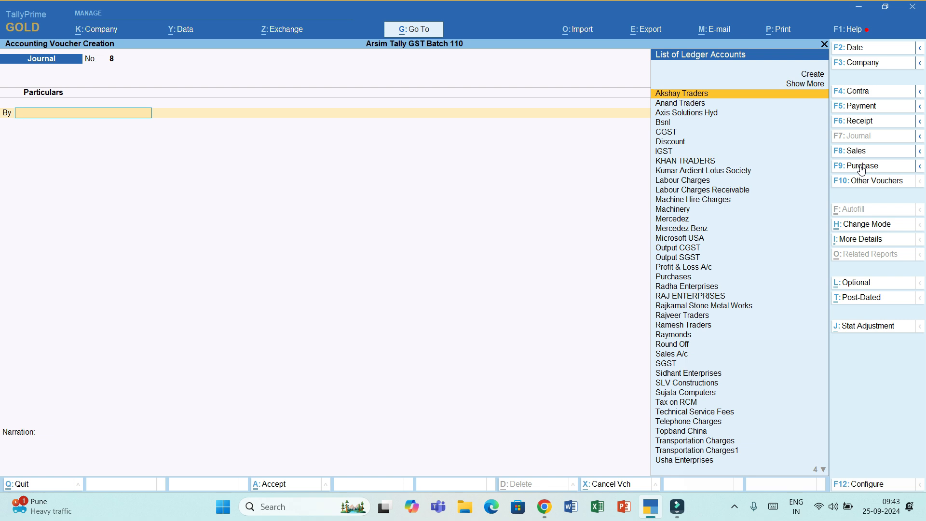
{"action": "key", "text": "ctrl"}
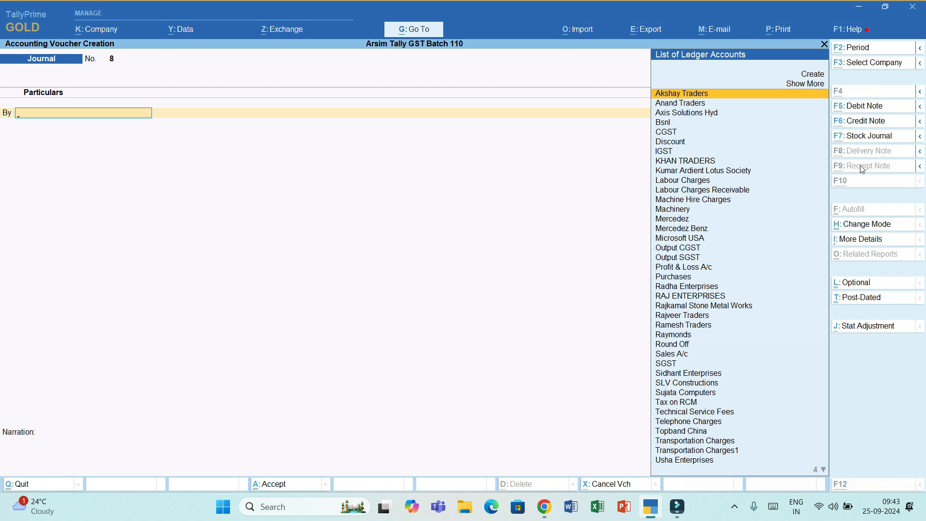
{"action": "key", "text": "ctrl+F7"}
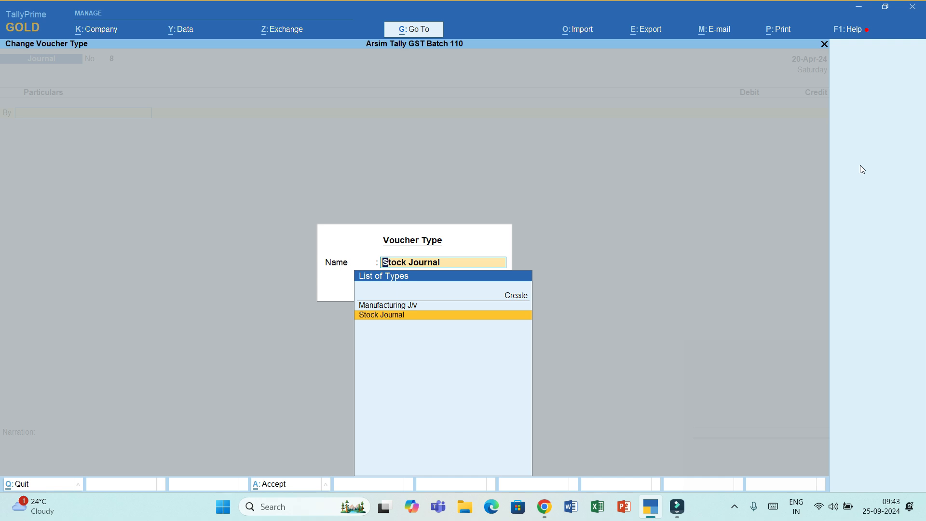
{"action": "key", "text": "Up"}
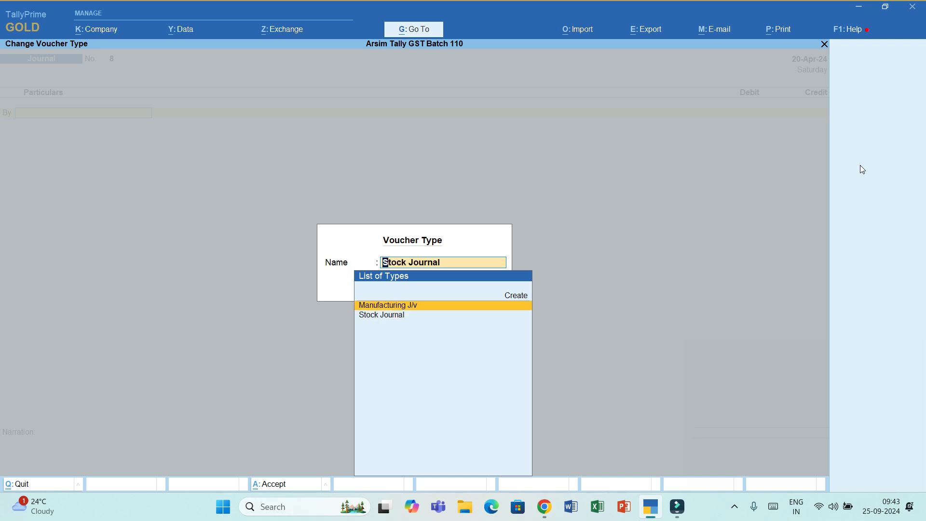
{"action": "key", "text": "Return"}
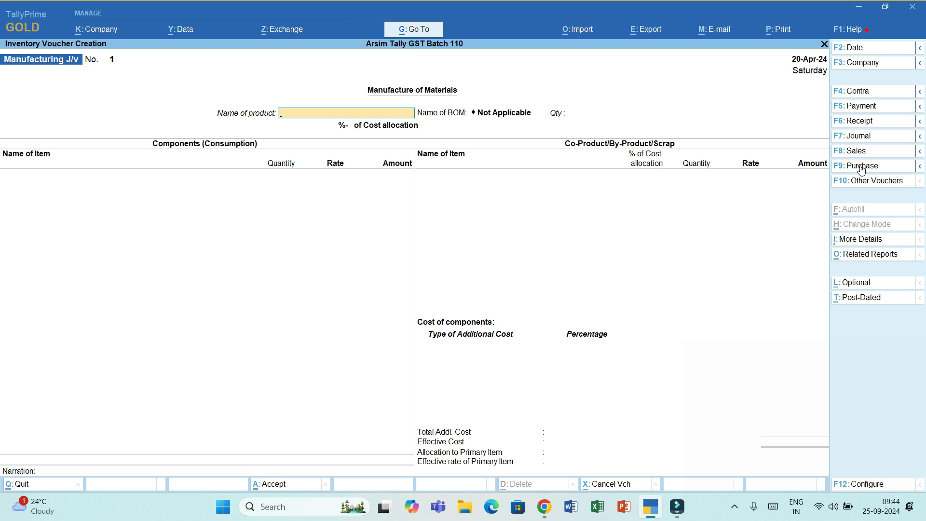
Step: Choose Corporate Kit as the product to manufacture, using the Kit BoM, with a quantity of 25 nos
{"action": "type", "text": "Co"}
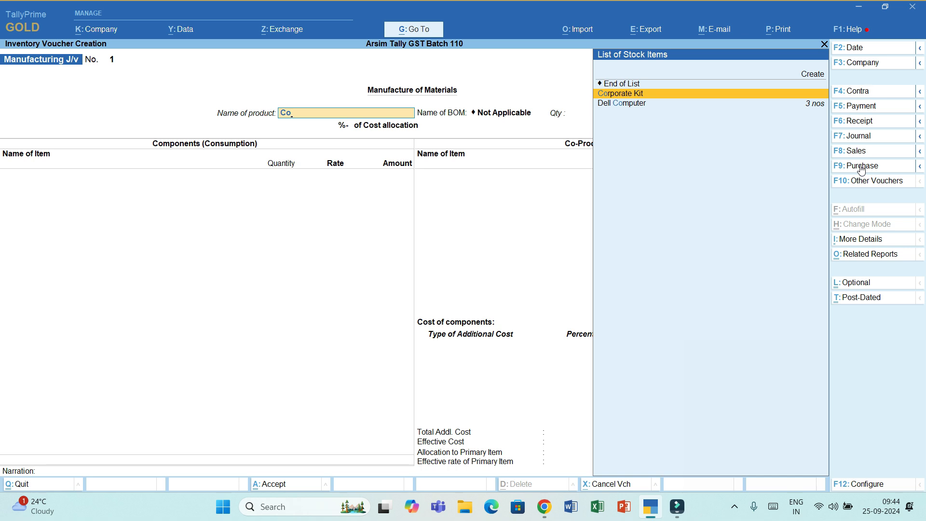
{"action": "key", "text": "Return"}
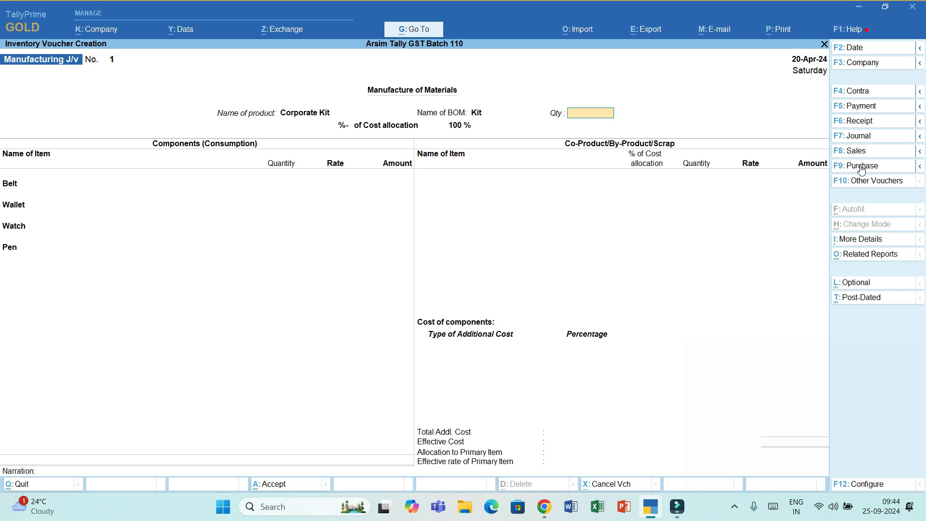
{"action": "type", "text": "25"}
{"action": "key", "text": "Return"}
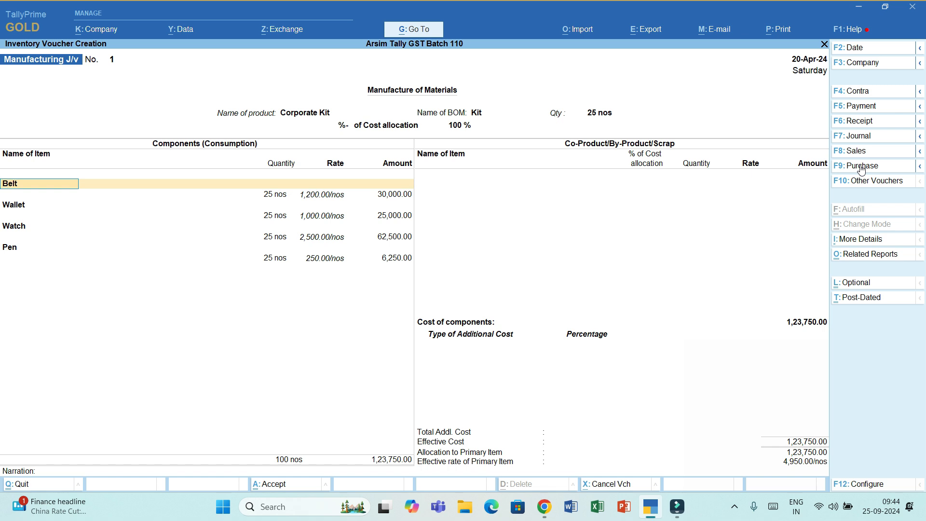
Step: Accept the Belt, Wallet, Watch and Pen component lines as filled in and leave the co-product/by-product/scrap list empty
{"action": "key", "text": "Return"}
{"action": "key", "text": "Return"}
{"action": "key", "text": "Return"}
{"action": "key", "text": "Return"}
{"action": "key", "text": "Return"}
{"action": "key", "text": "Return"}
{"action": "key", "text": "Return"}
{"action": "key", "text": "Return"}
{"action": "key", "text": "Return"}
{"action": "key", "text": "Return"}
{"action": "key", "text": "Return"}
{"action": "key", "text": "Return"}
{"action": "key", "text": "Return"}
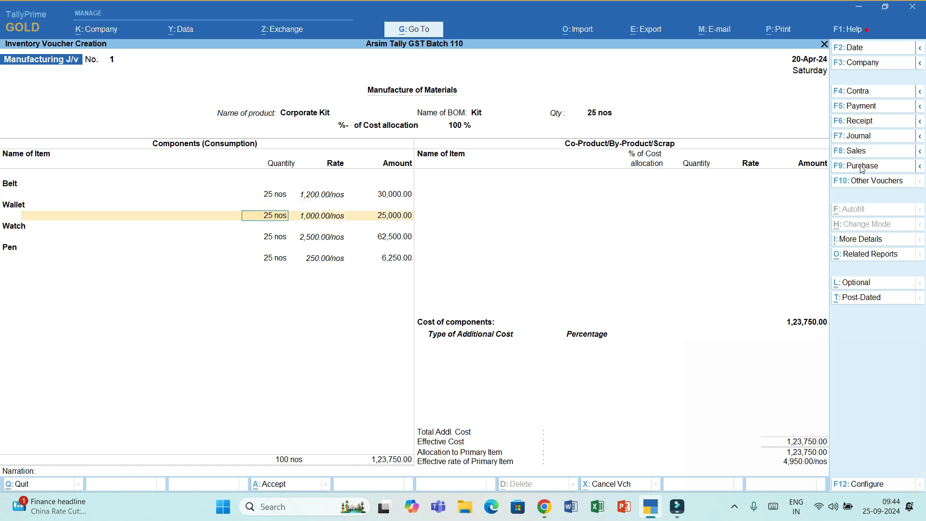
{"action": "key", "text": "Return"}
{"action": "key", "text": "Return"}
{"action": "key", "text": "Return"}
{"action": "key", "text": "Return"}
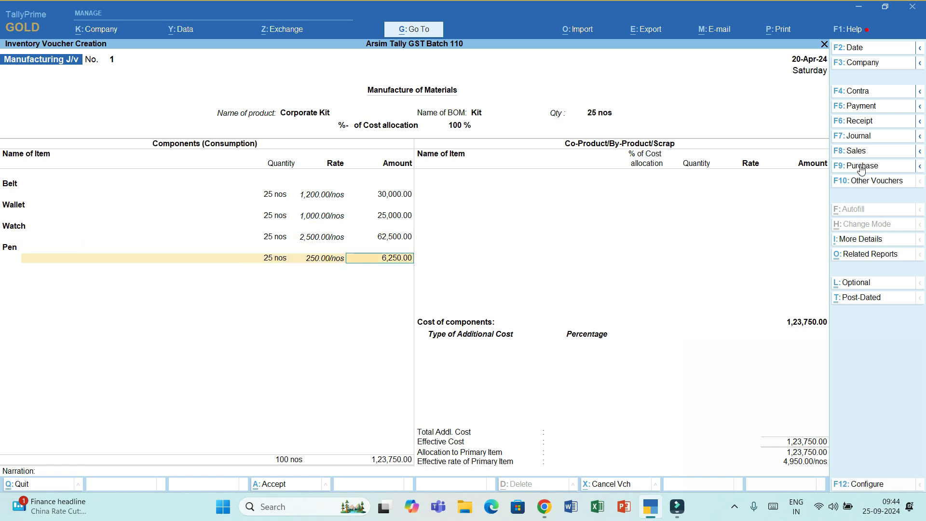
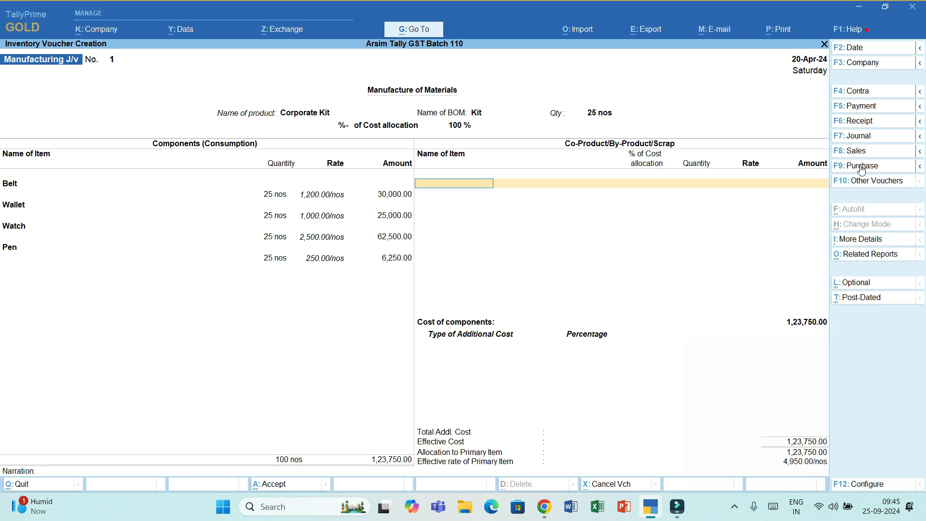
{"action": "key", "text": "Return"}
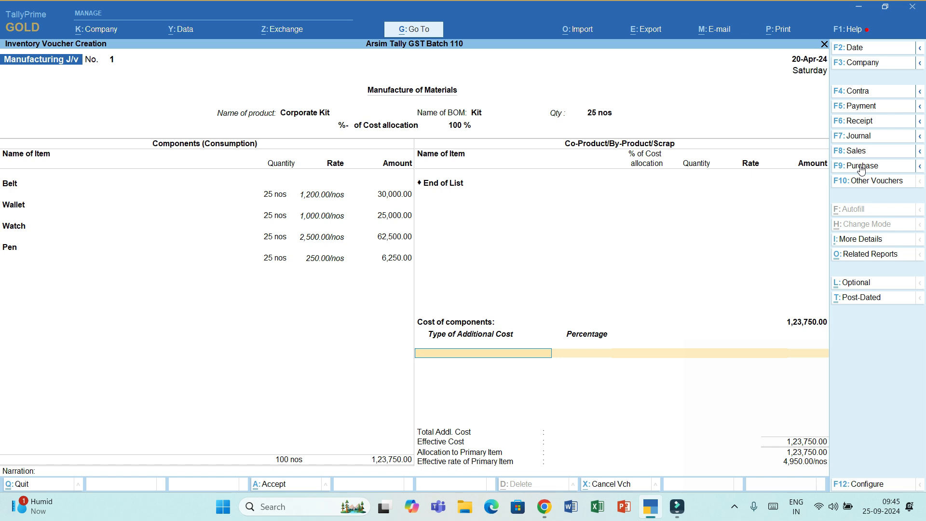
Step: Add Labour Charges of 1,000 as an additional cost of manufacturing the Corporate Kit
{"action": "type", "text": "La"}
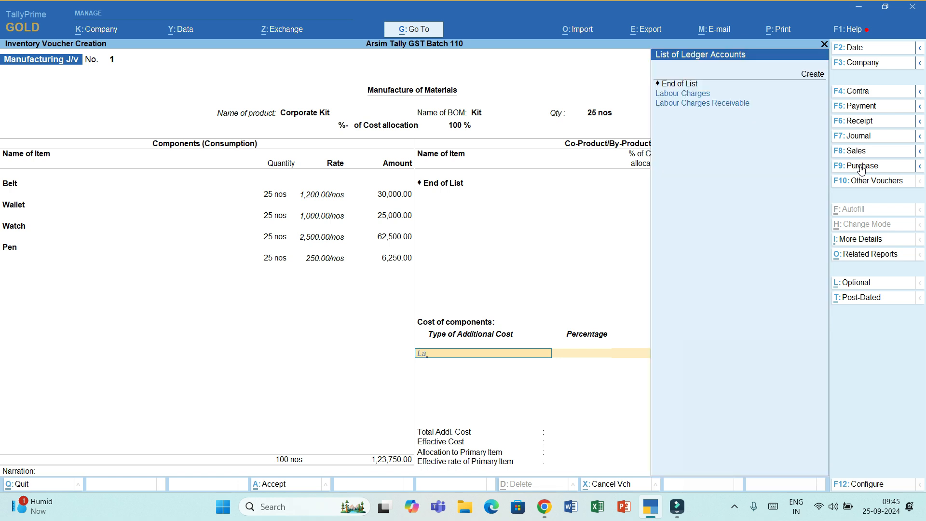
{"action": "key", "text": "Down"}
{"action": "key", "text": "Return"}
{"action": "key", "text": "Return"}
{"action": "type", "text": "1,000"}
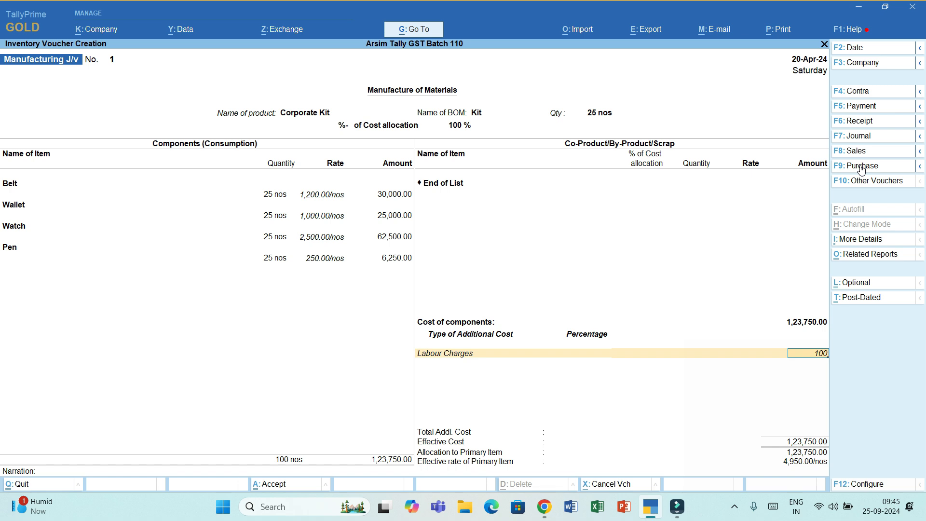
{"action": "key", "text": "Return"}
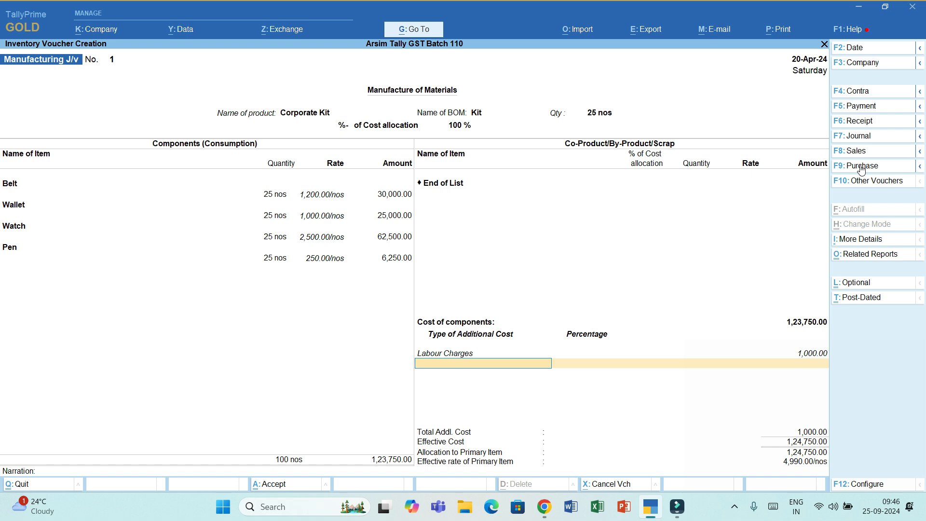
Step: Finish the additional cost list, save the manufacturing journal without a narration, and return to the Gateway of Tally
{"action": "key", "text": "Return"}
{"action": "key", "text": "Return"}
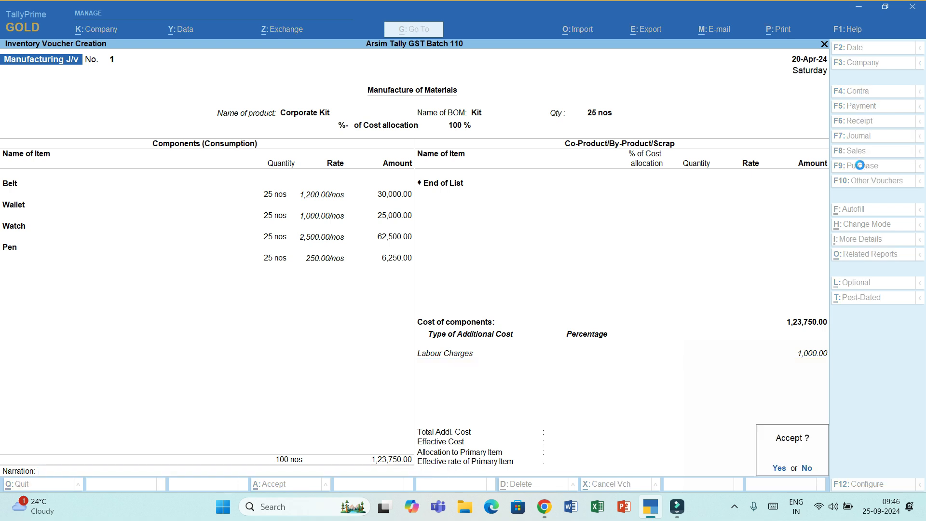
{"action": "key", "text": "Return"}
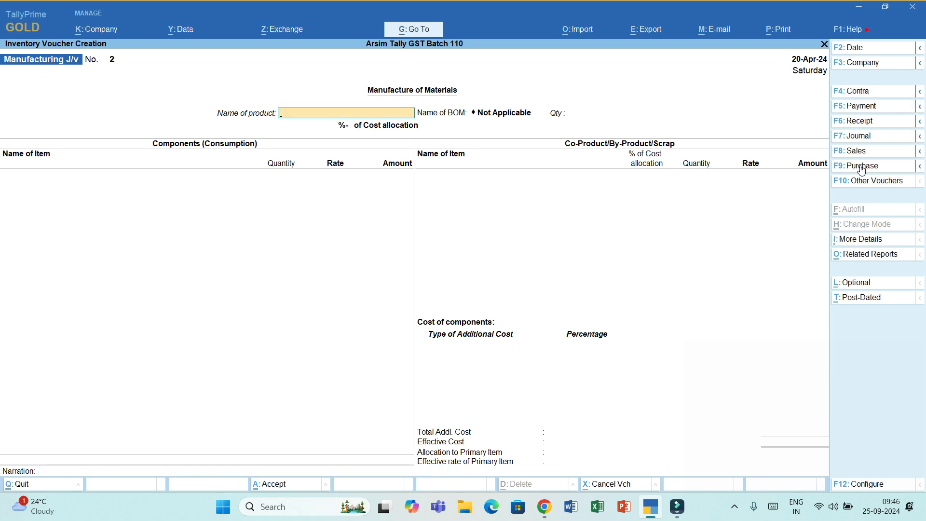
{"action": "key", "text": "Escape"}
{"action": "key", "text": "Return"}
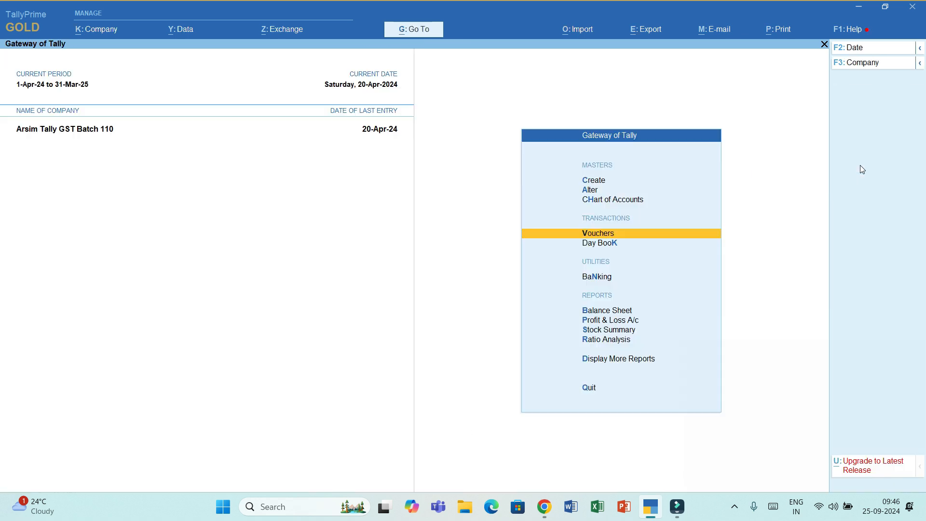
Step: Open a new sales voucher and start creating a party ledger named Reliance Industries with no alias
{"action": "key", "text": "Return"}
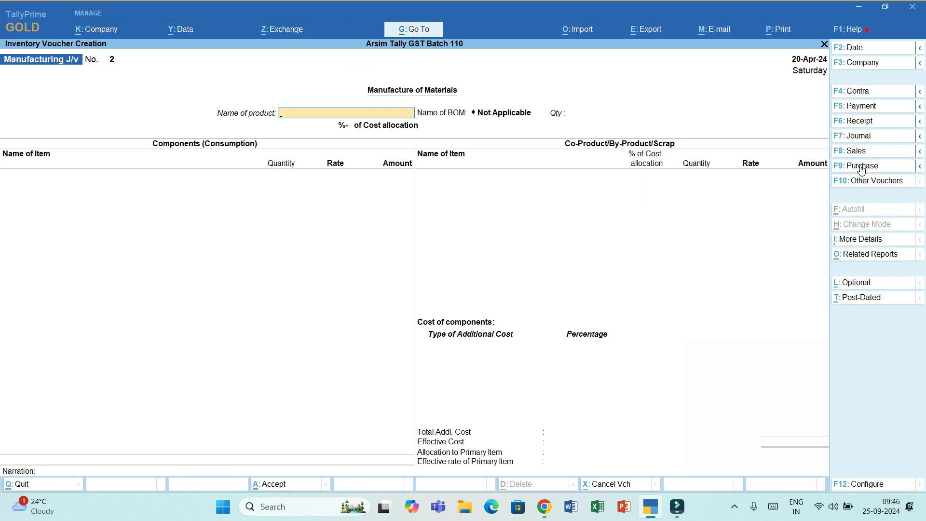
{"action": "key", "text": "F8"}
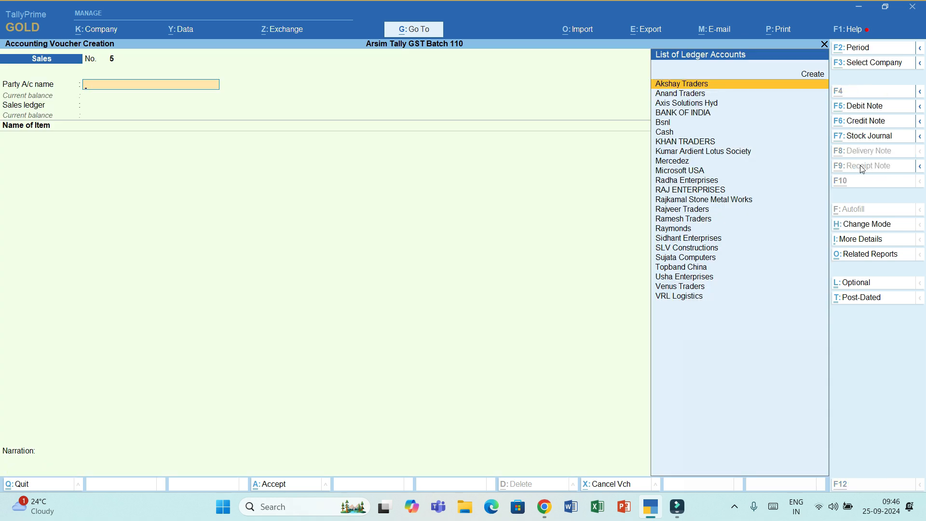
{"action": "key", "text": "alt+c"}
{"action": "type", "text": "Reliance"}
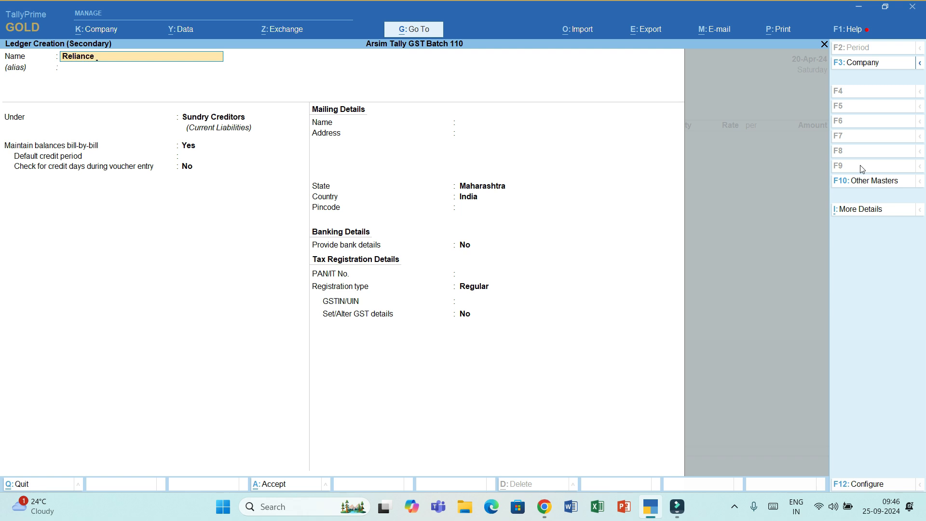
{"action": "type", "text": " industries"}
{"action": "key", "text": "Return"}
{"action": "key", "text": "Return"}
Step: Place the Reliance Industries ledger under Sundry Debtors and save it with the remaining defaults
{"action": "type", "text": "Sun"}
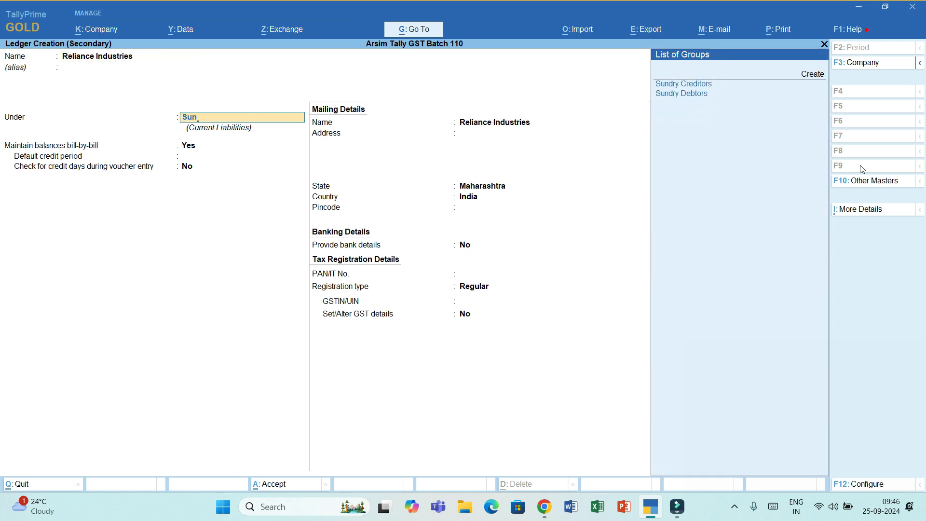
{"action": "key", "text": "Down"}
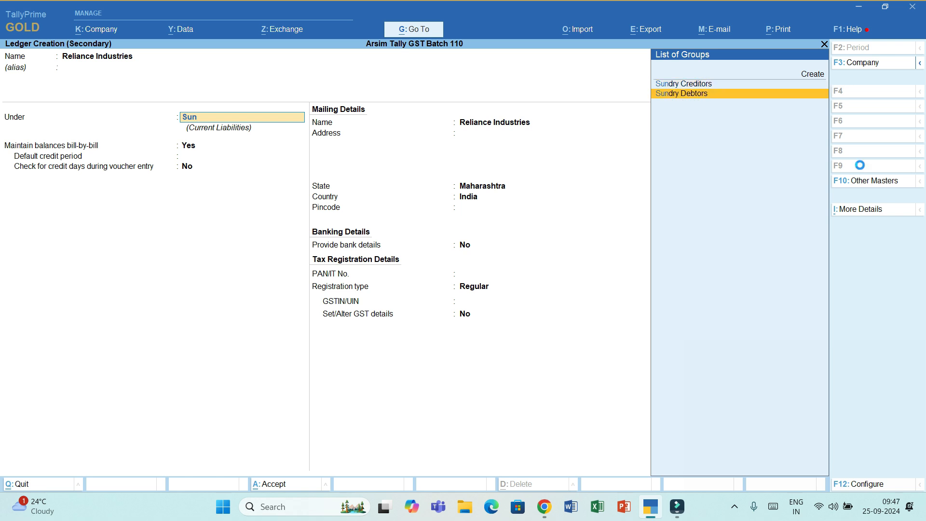
{"action": "key", "text": "Return"}
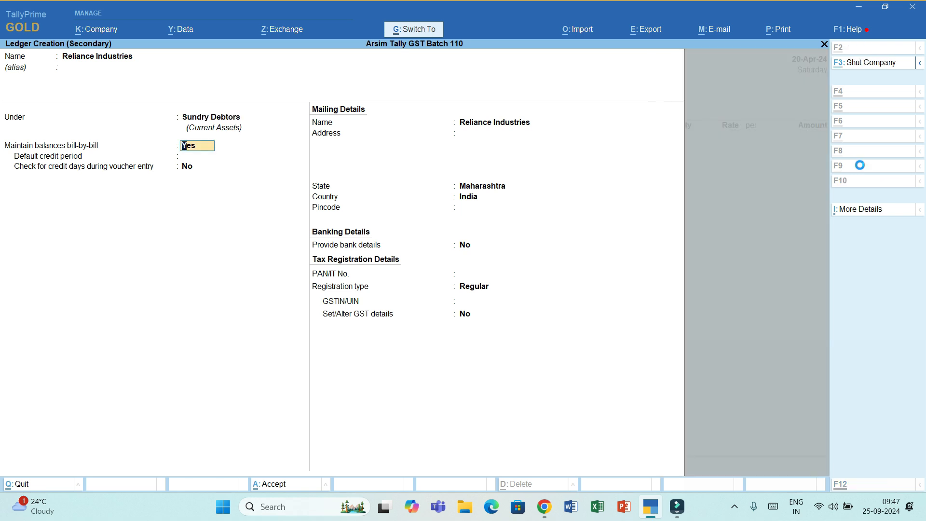
{"action": "key", "text": "ctrl+a"}
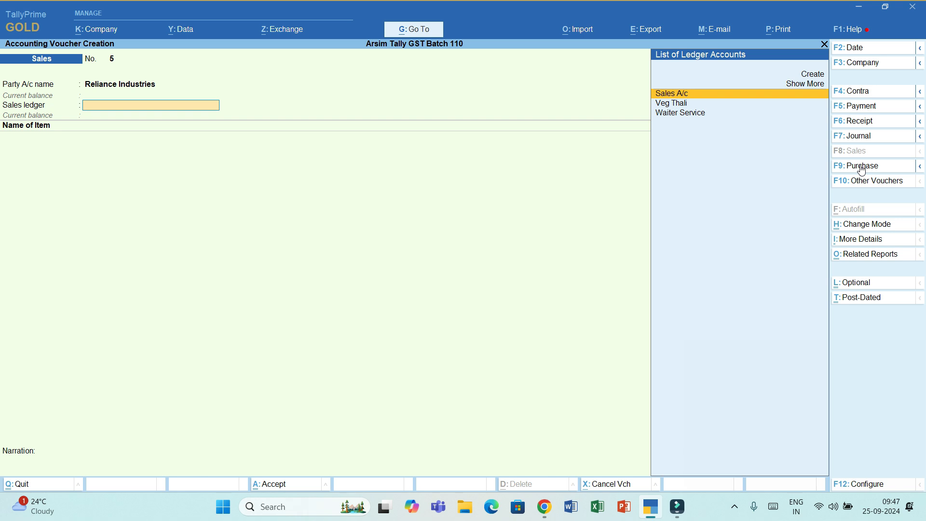
Step: Select Sales A/c as the sales ledger and add 25 nos of Corporate Kit at a rate of 6,000 with no discount
{"action": "key", "text": "alt"}
{"action": "key", "text": "Return"}
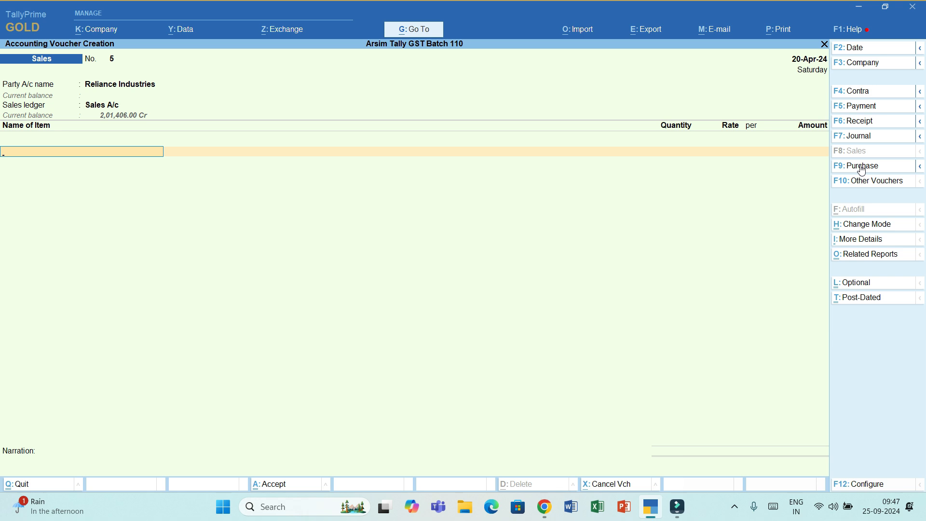
{"action": "type", "text": "Co"}
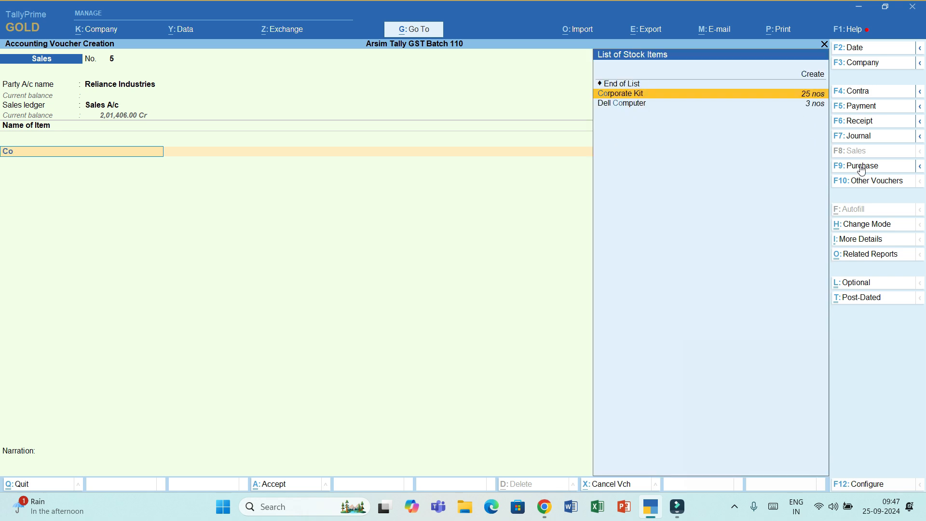
{"action": "key", "text": "Return"}
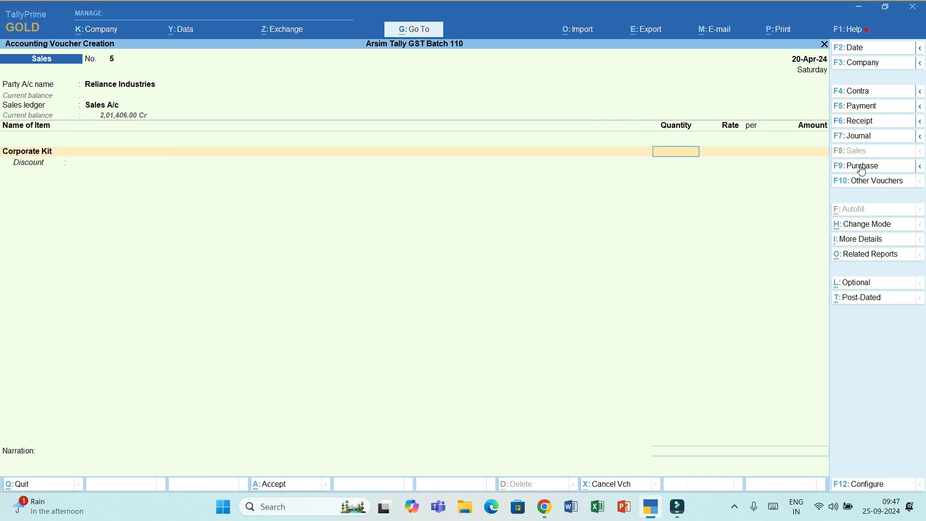
{"action": "type", "text": "25"}
{"action": "key", "text": "Return"}
{"action": "type", "text": "6000"}
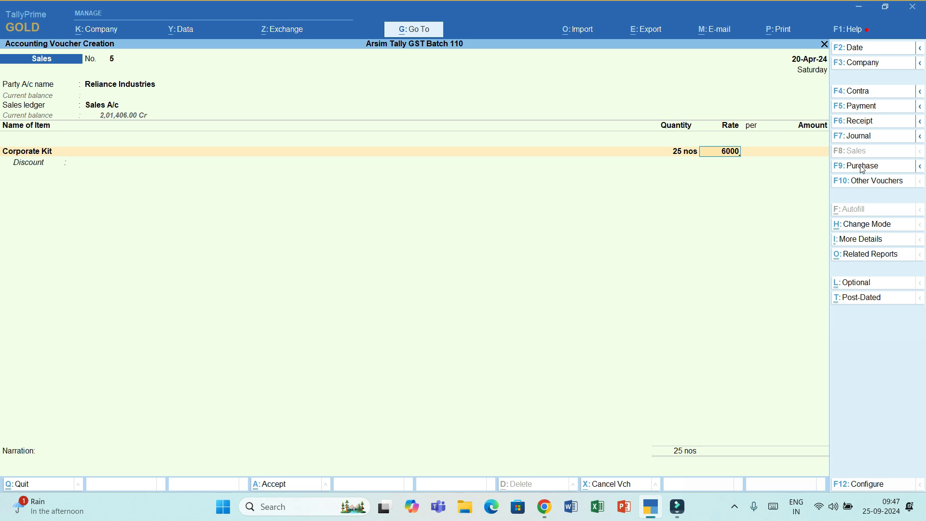
{"action": "key", "text": "Return"}
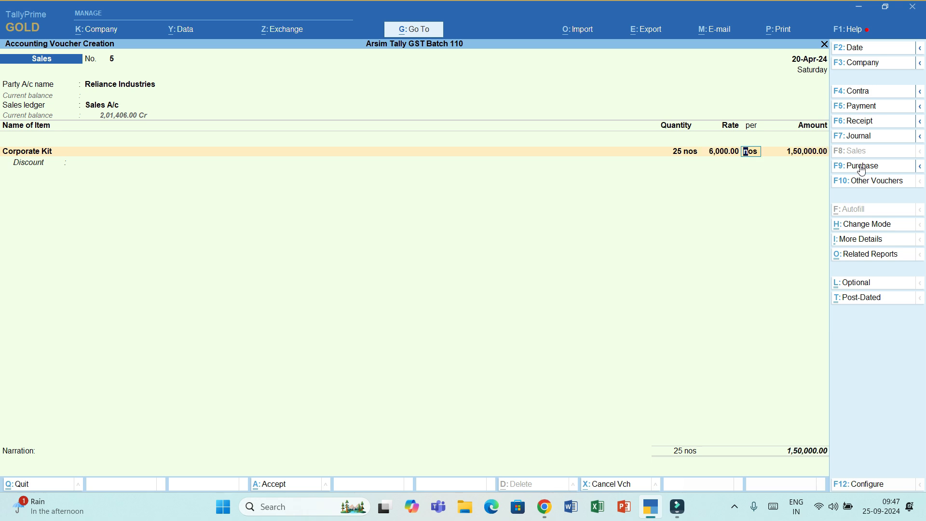
{"action": "key", "text": "Return"}
{"action": "key", "text": "Return"}
{"action": "key", "text": "Return"}
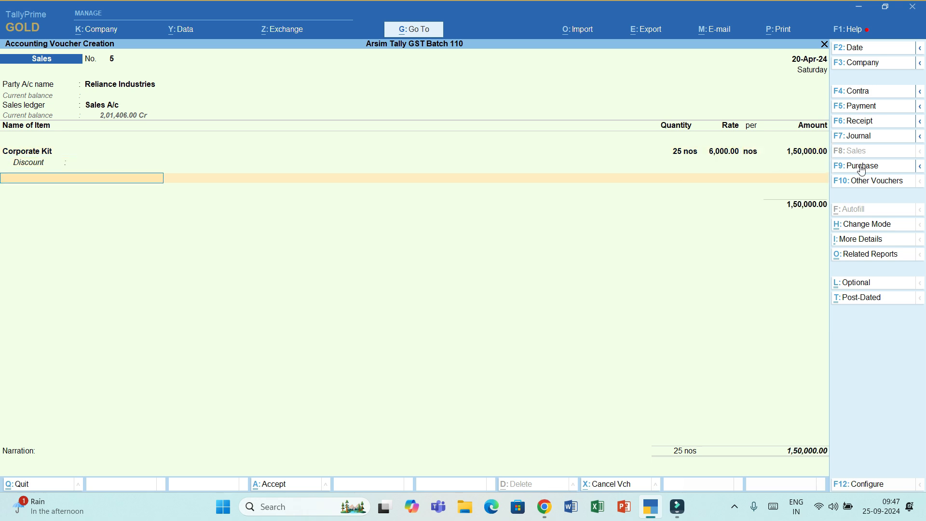
Step: Add the CGST and SGST ledgers to the sales voucher and open its GST tax analysis
{"action": "type", "text": "cg"}
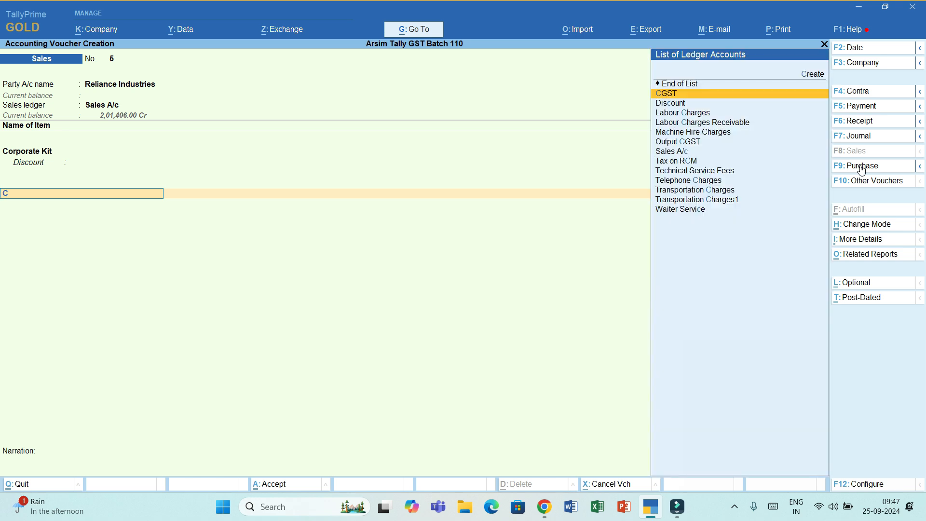
{"action": "key", "text": "Return"}
{"action": "key", "text": "Return"}
{"action": "type", "text": "sgst"}
{"action": "key", "text": "Return"}
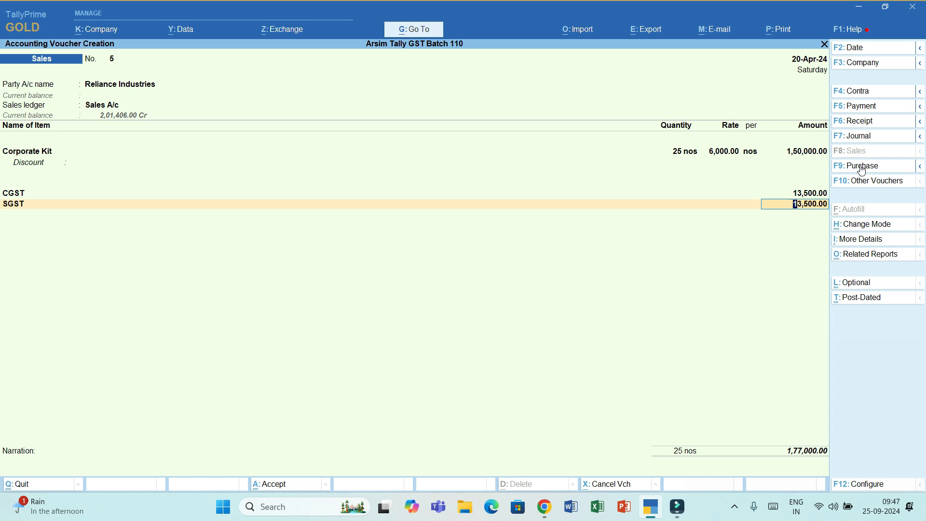
{"action": "key", "text": "ctrl+o"}
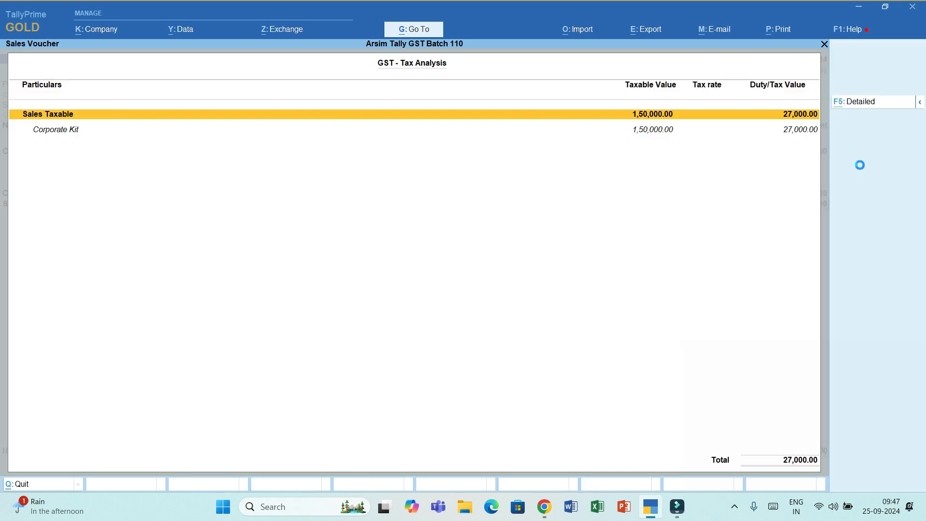
Step: Show the detailed GST breakup of the Corporate Kit sale, then save the sales voucher and leave voucher entry
{"action": "key", "text": "alt+F5"}
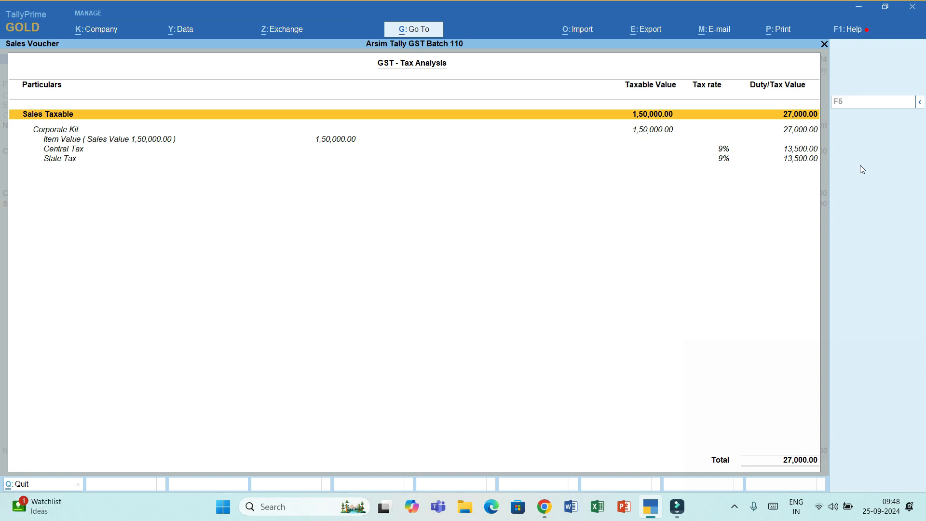
{"action": "key", "text": "Escape"}
{"action": "key", "text": "ctrl"}
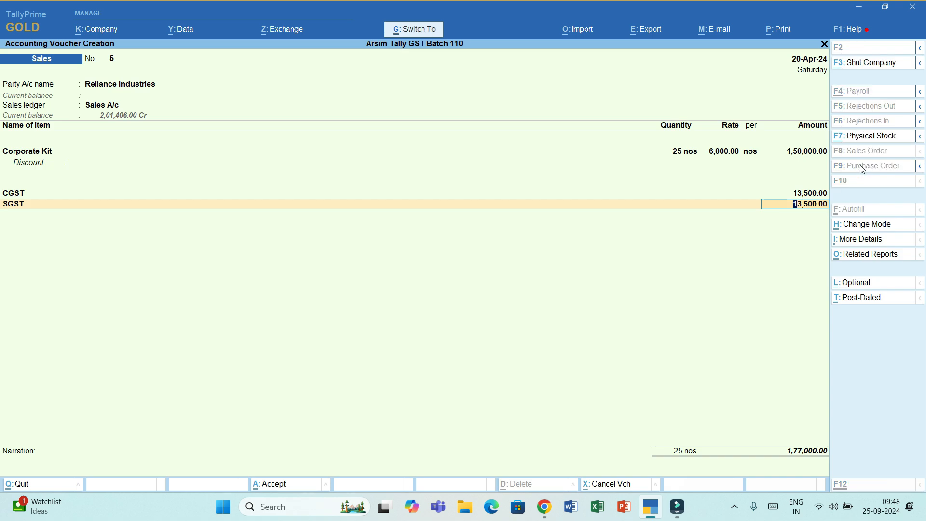
{"action": "key", "text": "ctrl+a"}
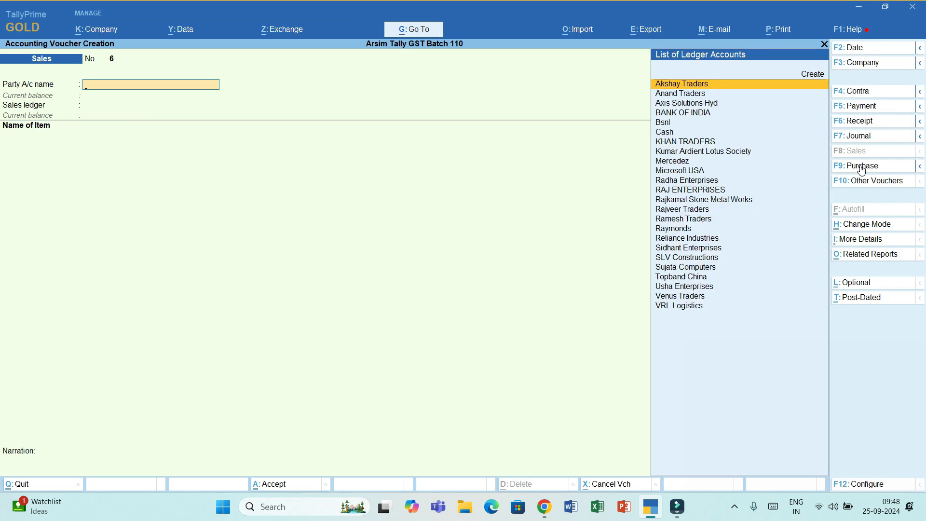
{"action": "key", "text": "Escape"}
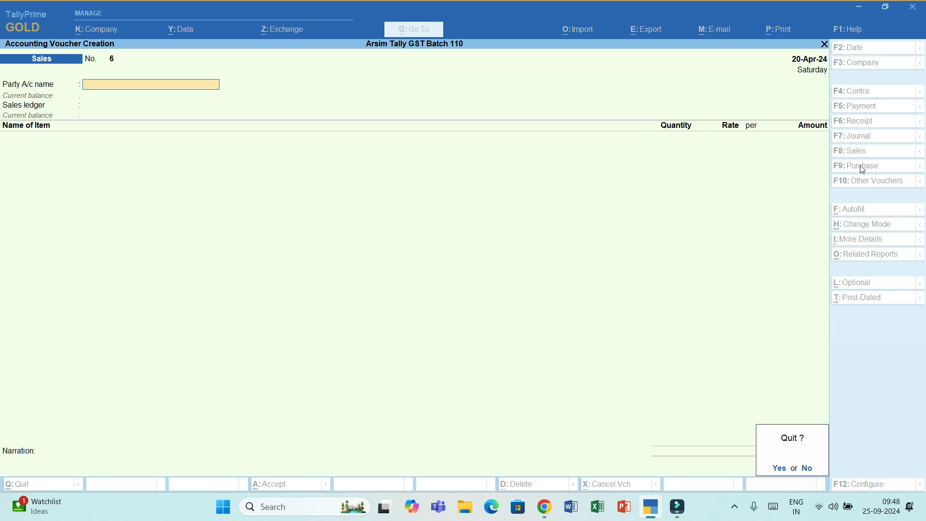
{"action": "key", "text": "Return"}
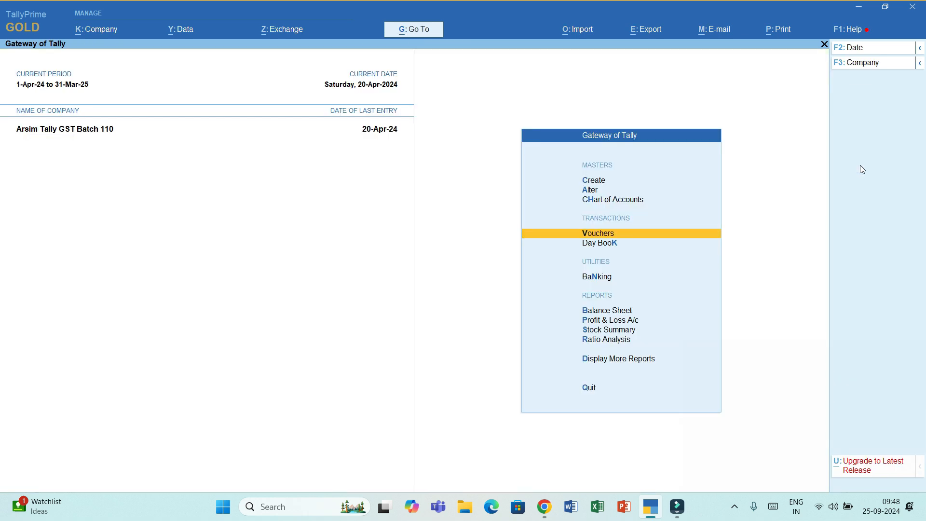
Step: Open the Corporate Kit stock item report in the inventory books and view its April vouchers
{"action": "key", "text": "d"}
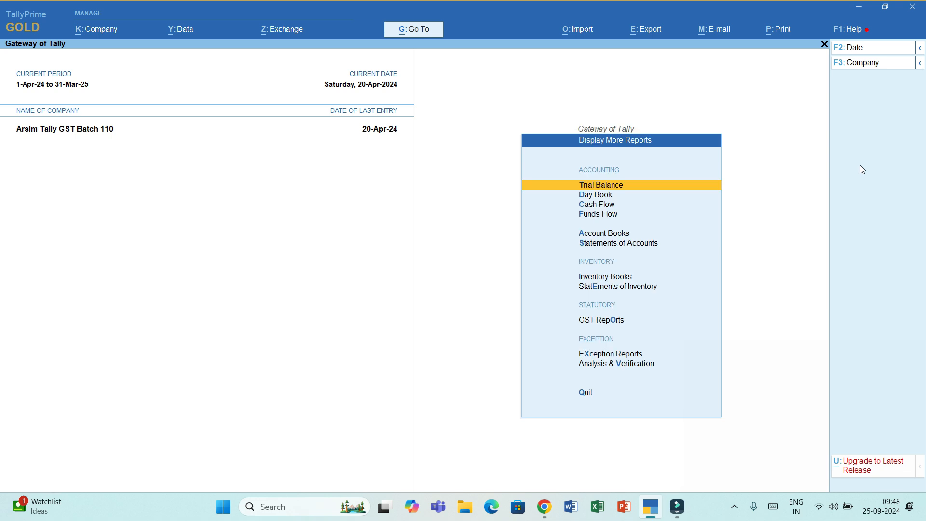
{"action": "key", "text": "Down"}
{"action": "key", "text": "Down"}
{"action": "key", "text": "Down"}
{"action": "key", "text": "Down"}
{"action": "key", "text": "Down"}
{"action": "key", "text": "Down"}
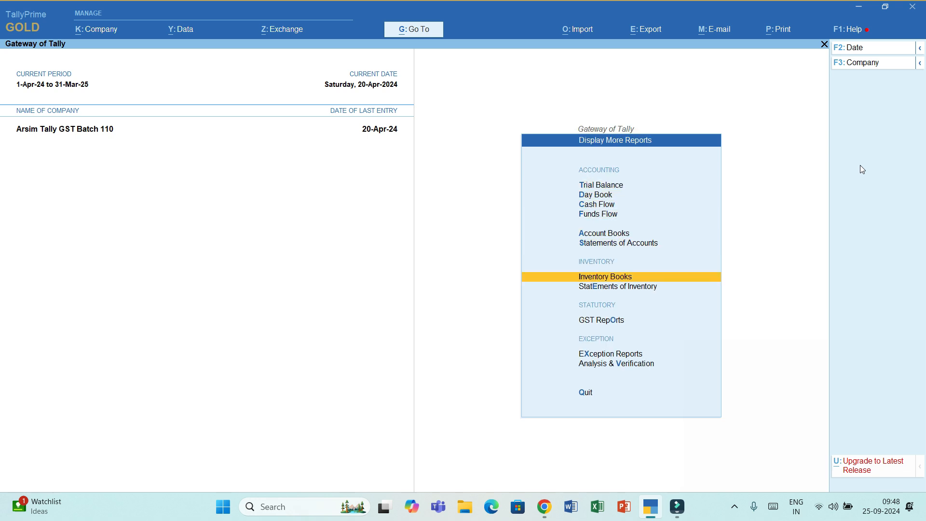
{"action": "key", "text": "Return"}
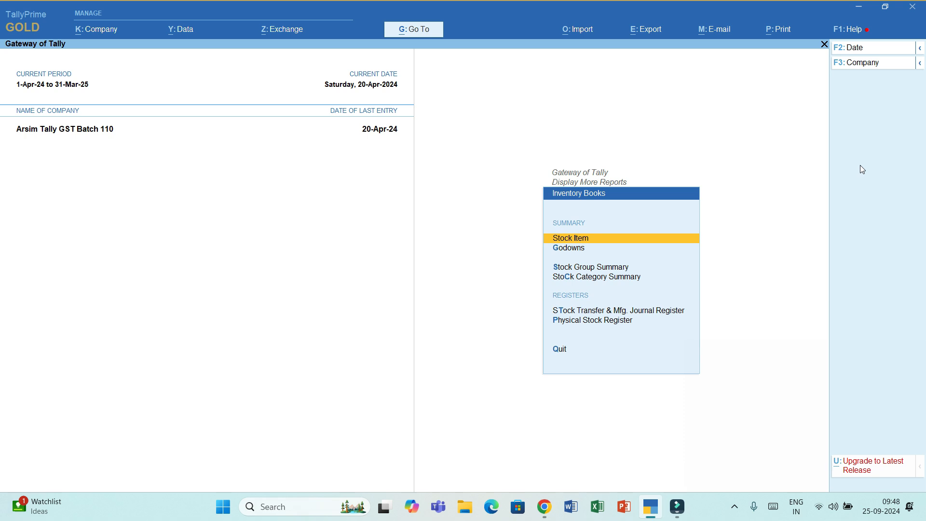
{"action": "key", "text": "Return"}
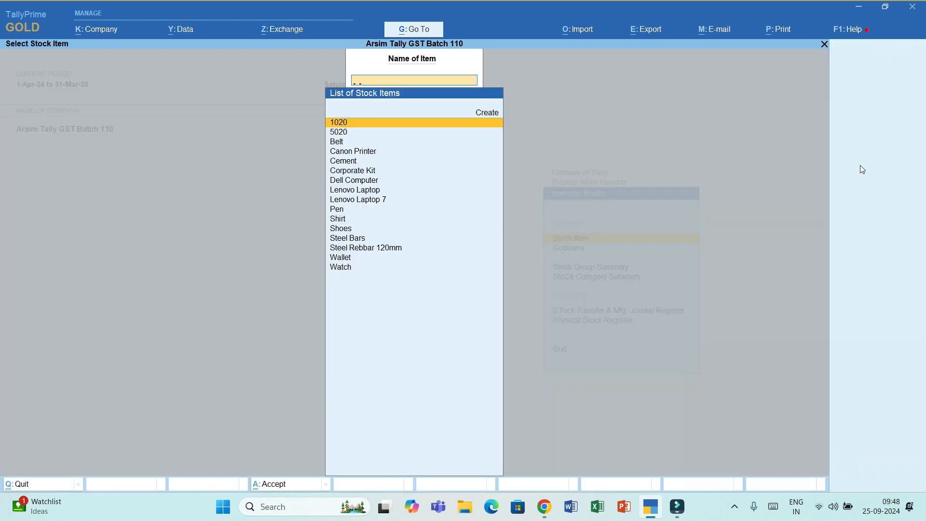
{"action": "type", "text": "co"}
{"action": "key", "text": "Return"}
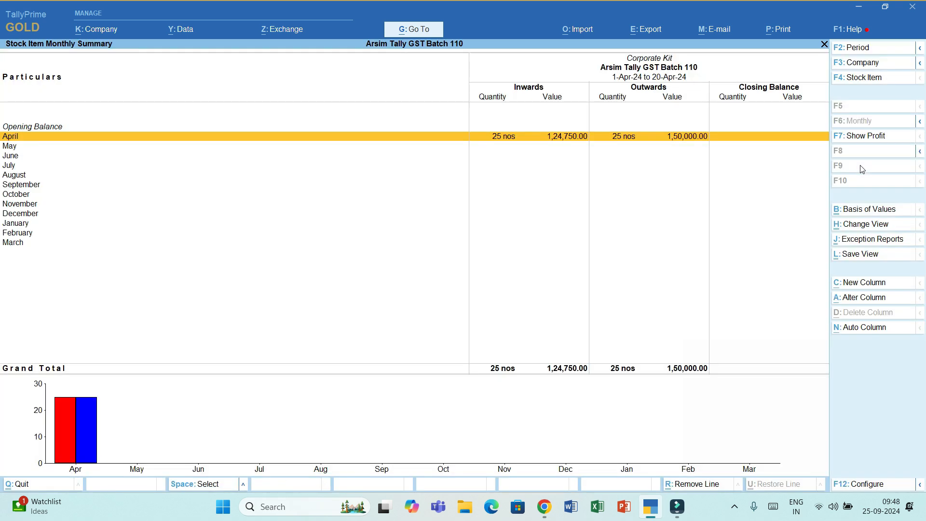
{"action": "key", "text": "Return"}
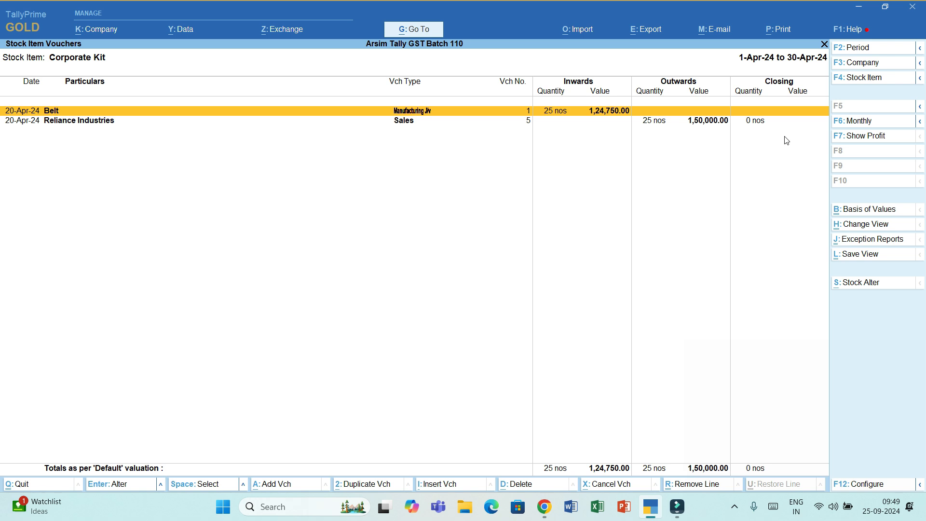
Step: View the monthly stock summary of the Pen item and return to the Gateway of Tally
{"action": "key", "text": "Escape"}
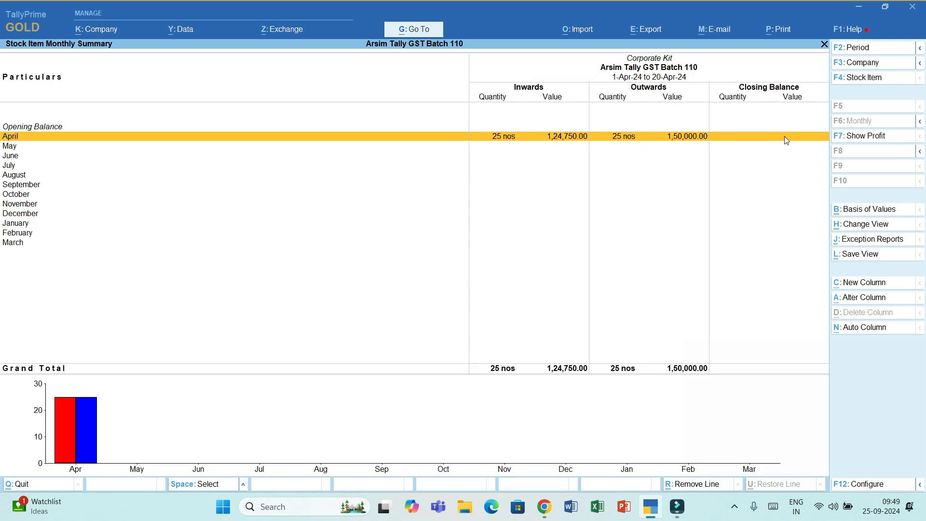
{"action": "key", "text": "Escape"}
{"action": "key", "text": "Down"}
{"action": "key", "text": "Down"}
{"action": "key", "text": "Down"}
{"action": "key", "text": "Down"}
{"action": "key", "text": "Down"}
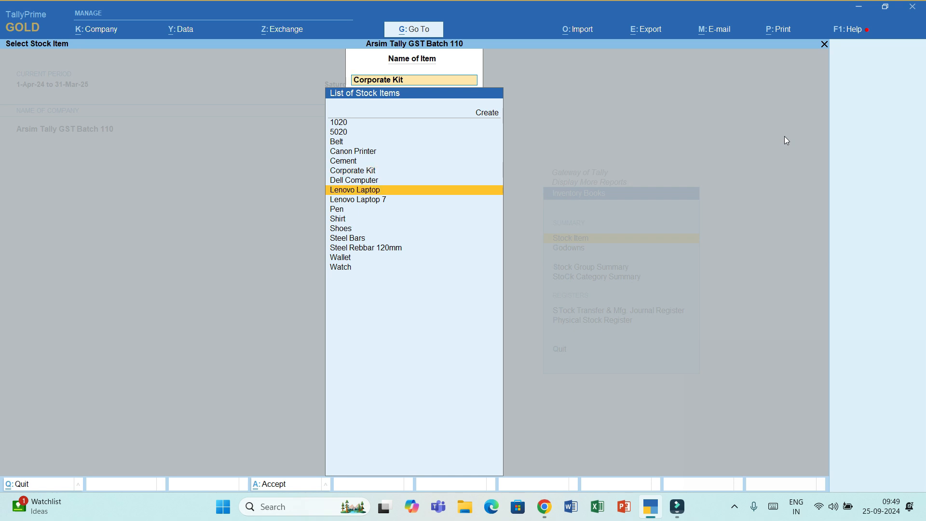
{"action": "key", "text": "Up"}
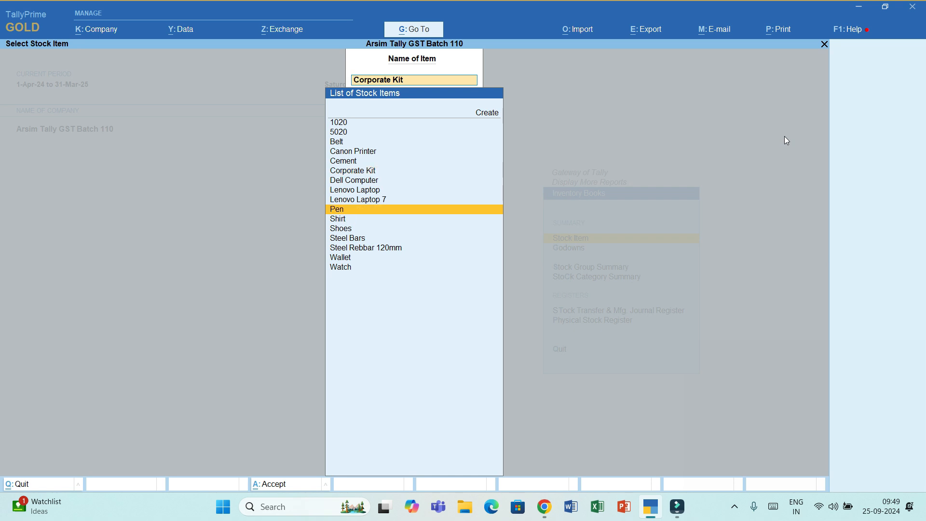
{"action": "key", "text": "Return"}
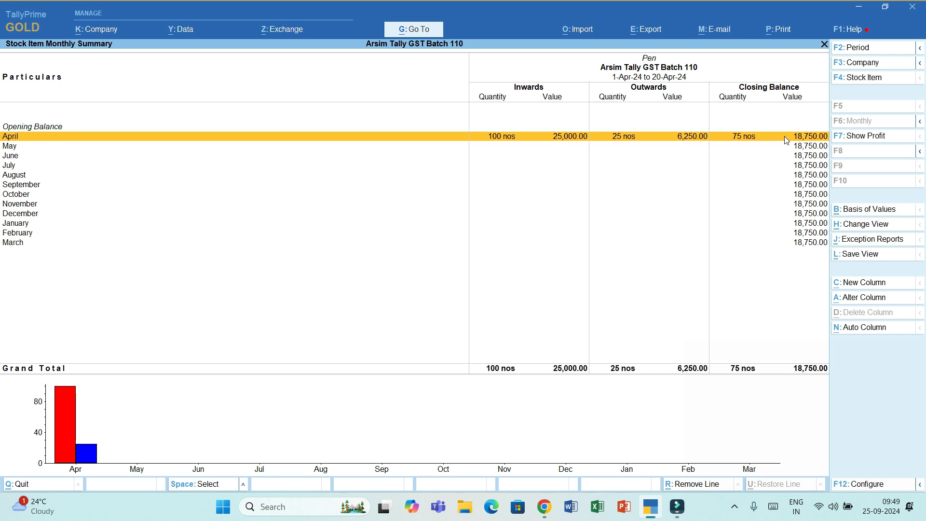
{"action": "key", "text": "Escape"}
{"action": "key", "text": "Escape"}
{"action": "key", "text": "Escape"}
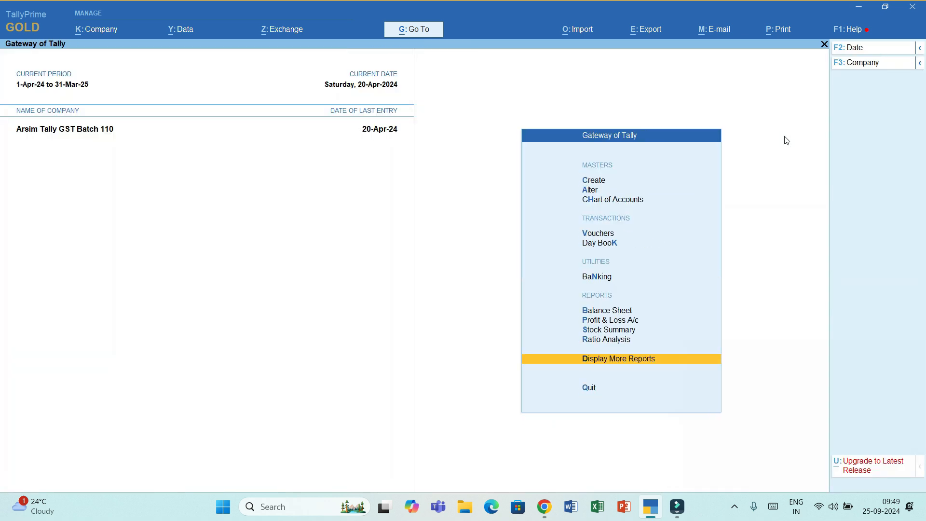
Step: Open the GSTR-1 report and set its period to end on 20-Apr-24
{"action": "key", "text": "Return"}
{"action": "key", "text": "g"}
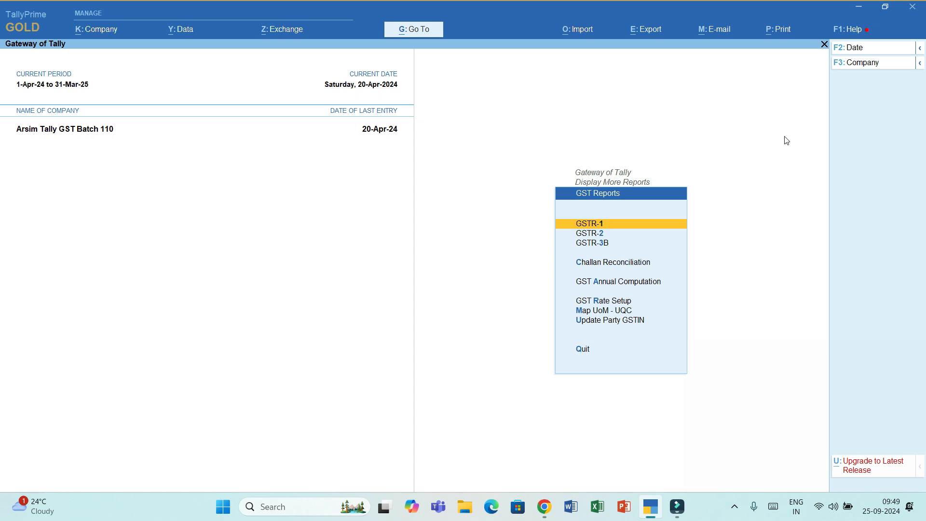
{"action": "key", "text": "Return"}
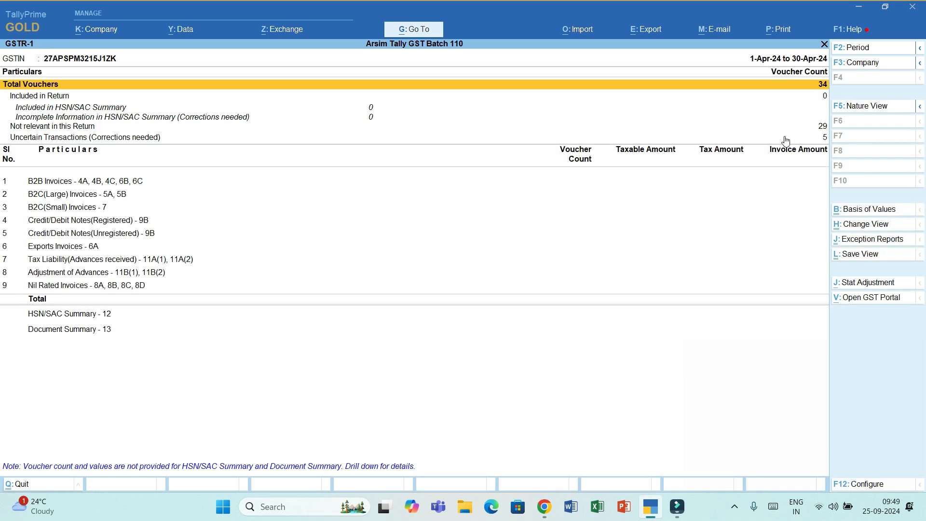
{"action": "key", "text": "F2"}
{"action": "key", "text": "Return"}
{"action": "type", "text": "20"}
{"action": "key", "text": "Return"}
{"action": "key", "text": "Down"}
{"action": "key", "text": "Down"}
{"action": "key", "text": "Down"}
{"action": "key", "text": "Down"}
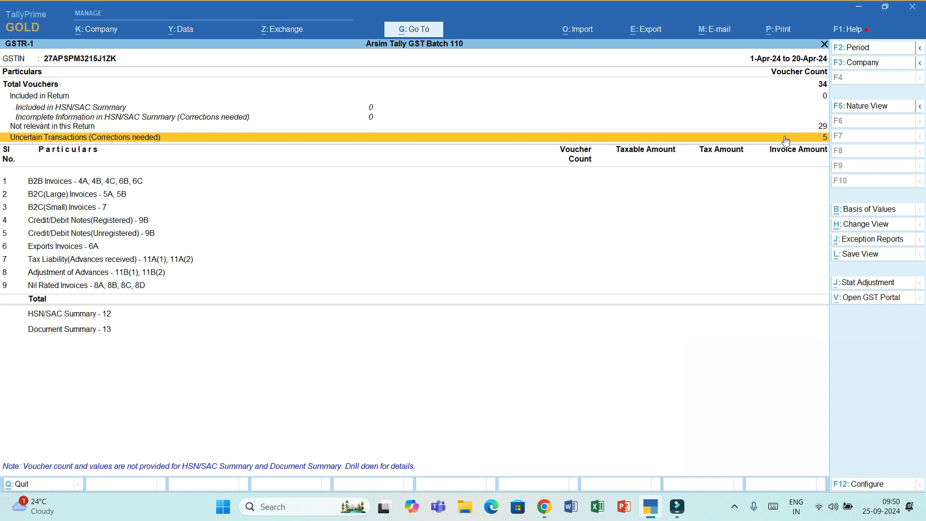
Step: List the GSTR-1 uncertain transactions that lack information required for table-wise details
{"action": "key", "text": "Return"}
{"action": "key", "text": "Down"}
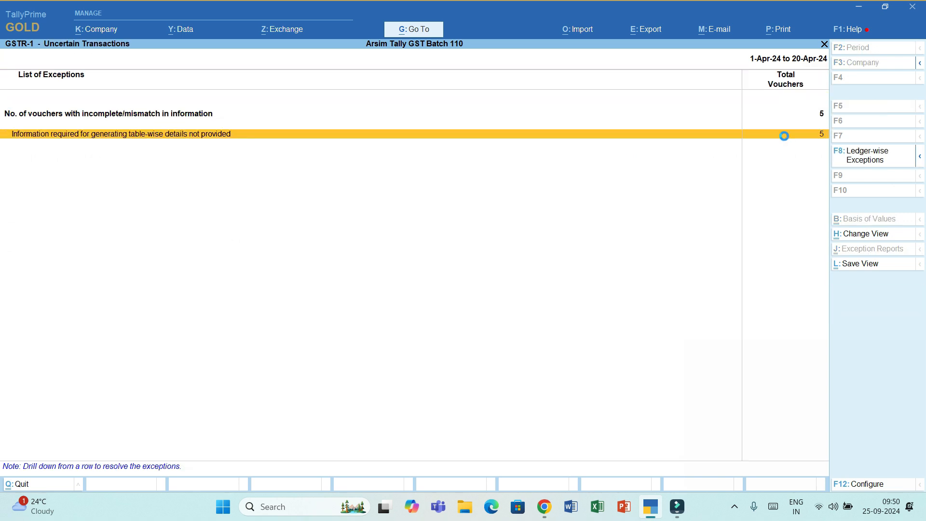
{"action": "key", "text": "Return"}
{"action": "key", "text": "Down"}
{"action": "key", "text": "Down"}
{"action": "key", "text": "Down"}
{"action": "key", "text": "Down"}
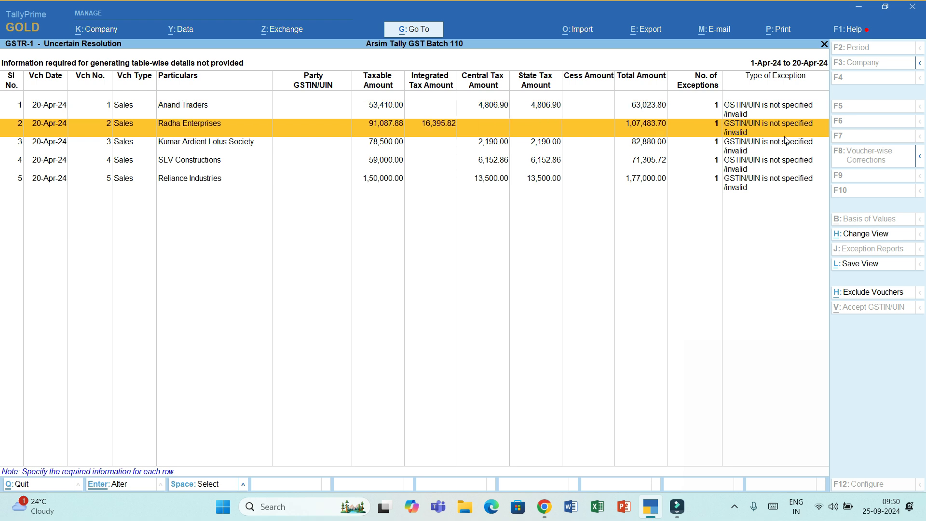
Step: View the party GSTIN exception for Reliance Industries, discard it without an entry, and leave the GSTR-1 report
{"action": "key", "text": "Return"}
{"action": "key", "text": "Escape"}
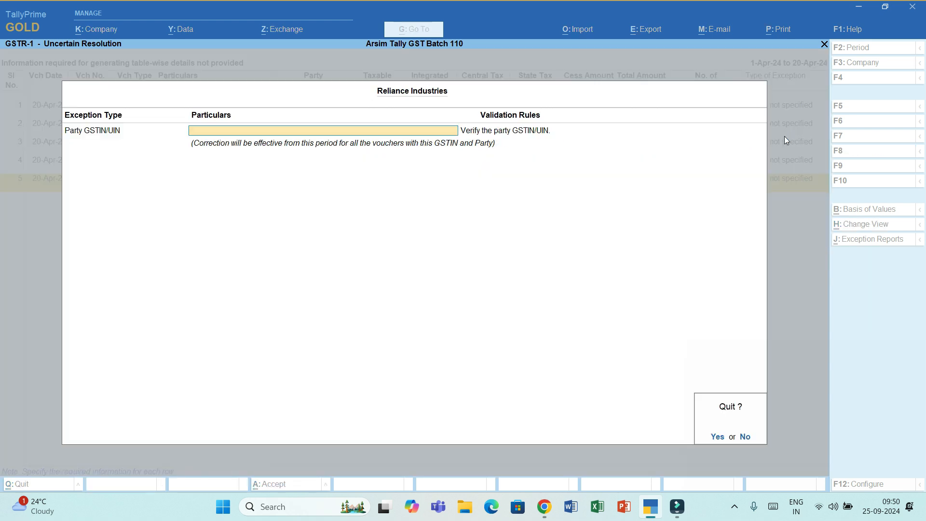
{"action": "key", "text": "y"}
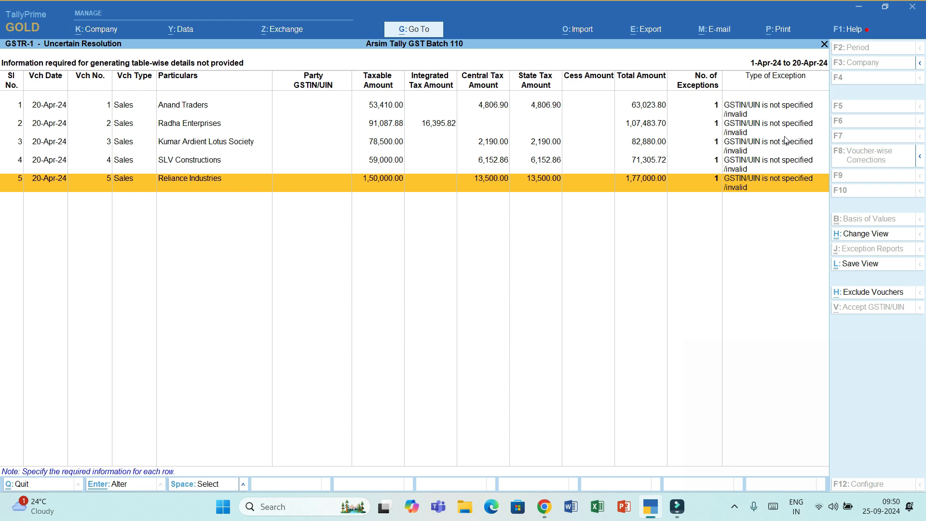
{"action": "key", "text": "Escape"}
{"action": "key", "text": "Escape"}
{"action": "key", "text": "Down"}
{"action": "key", "text": "Down"}
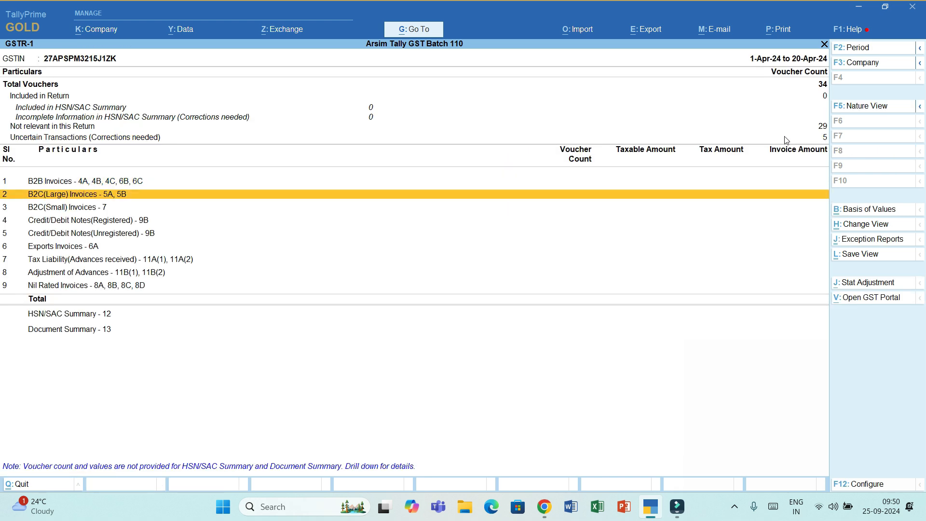
{"action": "key", "text": "Up"}
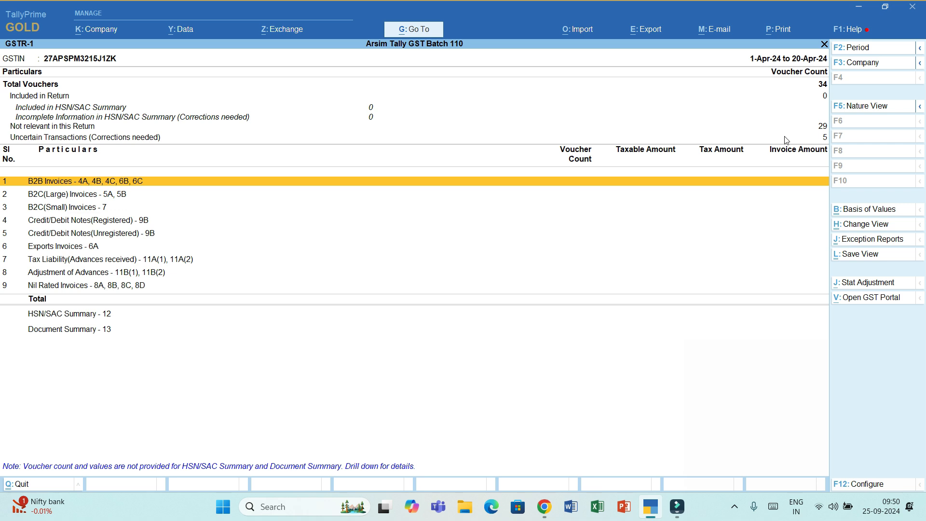
{"action": "key", "text": "Escape"}
{"action": "key", "text": "Down"}
{"action": "key", "text": "Escape"}
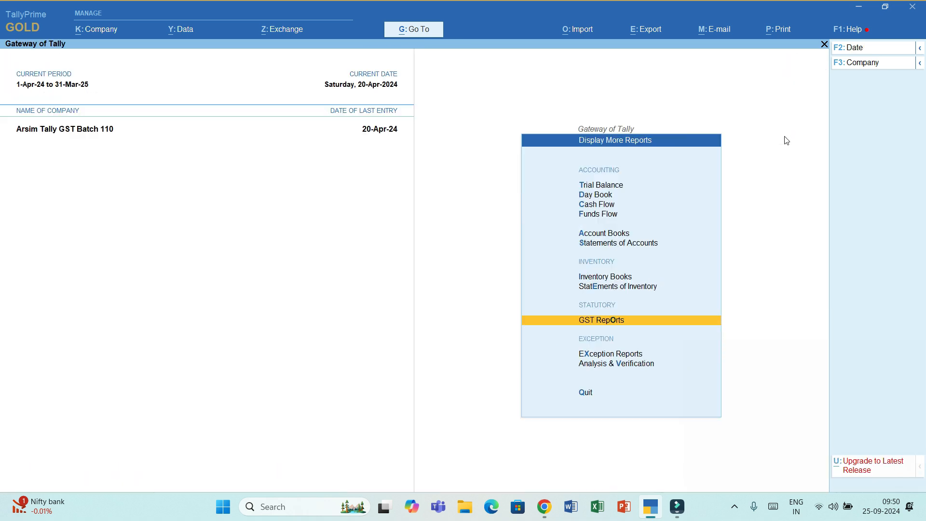
Step: Open the Profit & Loss A/c from the Balance Sheet and drill down into Sales Accounts
{"action": "key", "text": "Escape"}
{"action": "key", "text": "b"}
{"action": "key", "text": "Right"}
{"action": "key", "text": "Down"}
{"action": "key", "text": "Return"}
{"action": "key", "text": "Right"}
{"action": "key", "text": "Down"}
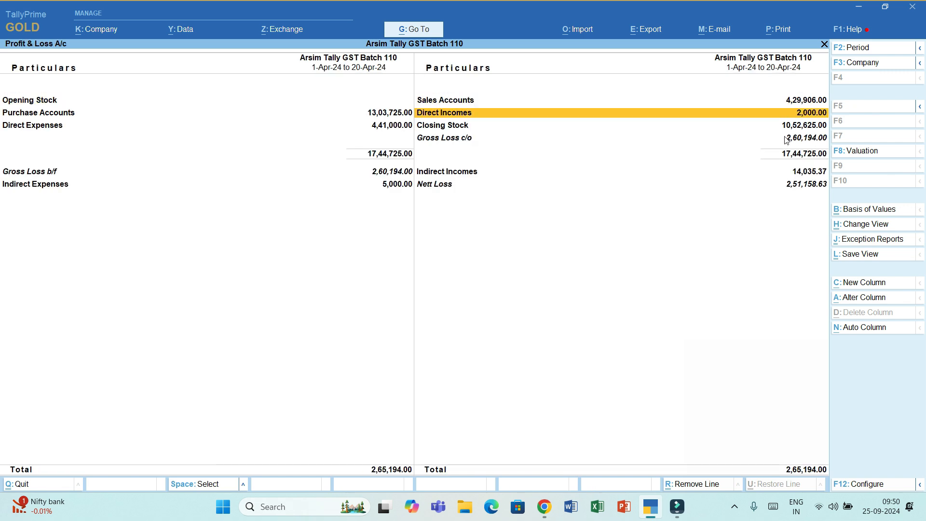
{"action": "key", "text": "Up"}
{"action": "key", "text": "Return"}
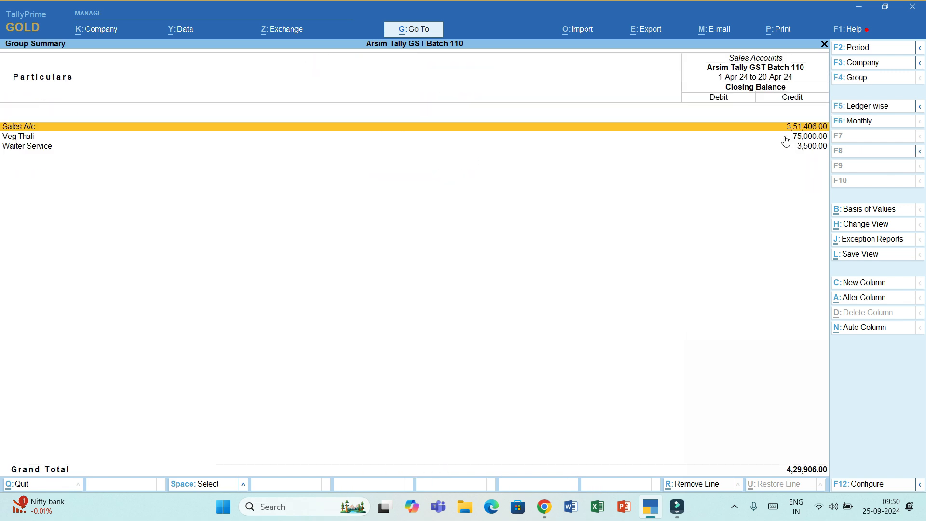
Step: Drill down through the Sales A/c ledger to the Reliance Industries voucher, then return to the Profit & Loss A/c without changes
{"action": "key", "text": "Return"}
{"action": "key", "text": "Return"}
{"action": "key", "text": "Down"}
{"action": "key", "text": "Down"}
{"action": "key", "text": "Down"}
{"action": "key", "text": "Return"}
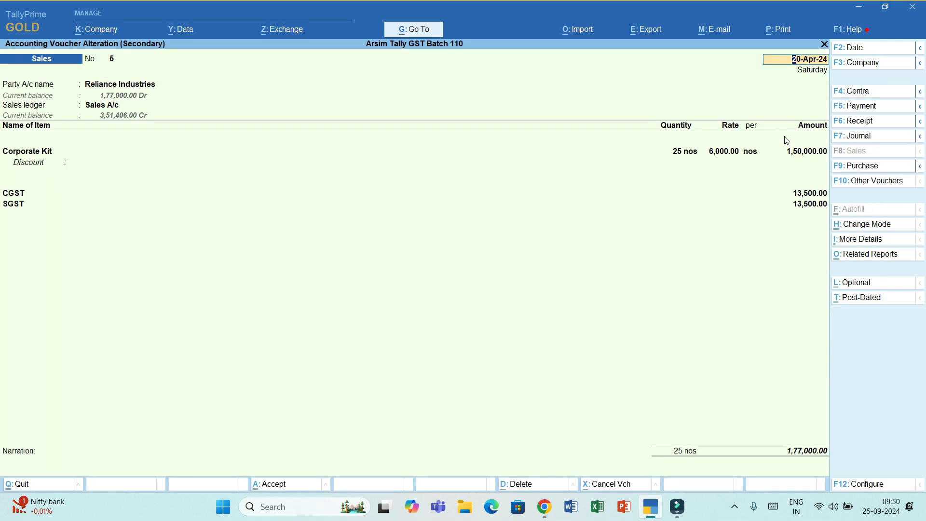
{"action": "key", "text": "Escape"}
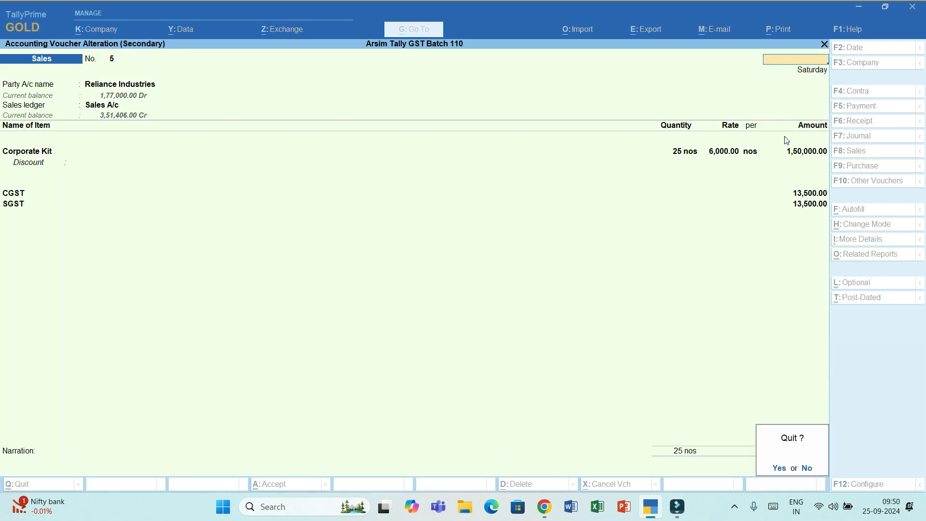
{"action": "key", "text": "y"}
{"action": "key", "text": "Escape"}
{"action": "key", "text": "Escape"}
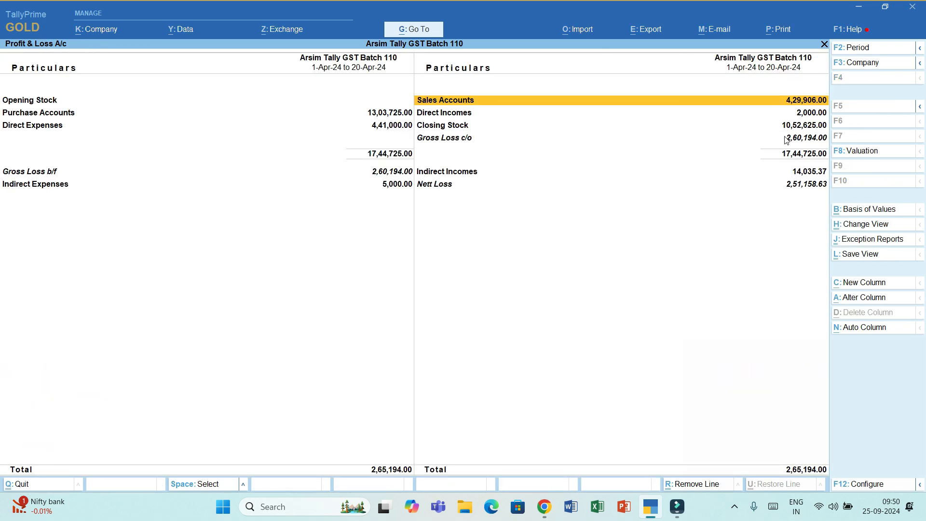
Step: Return to the Balance Sheet and drill down through Current Liabilities into Duties & Taxes
{"action": "key", "text": "Escape"}
{"action": "key", "text": "Down"}
{"action": "key", "text": "Left"}
{"action": "key", "text": "Return"}
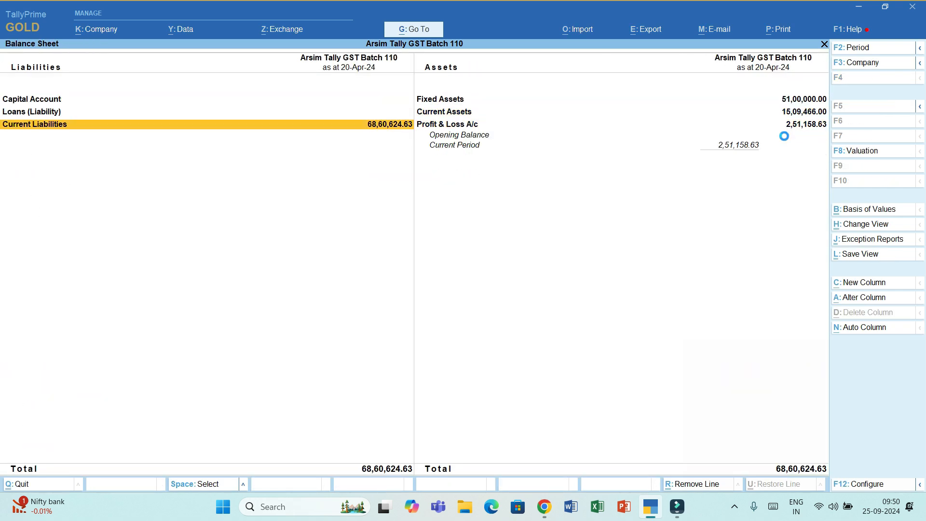
{"action": "key", "text": "Down"}
{"action": "key", "text": "Return"}
{"action": "key", "text": "Escape"}
{"action": "key", "text": "Up"}
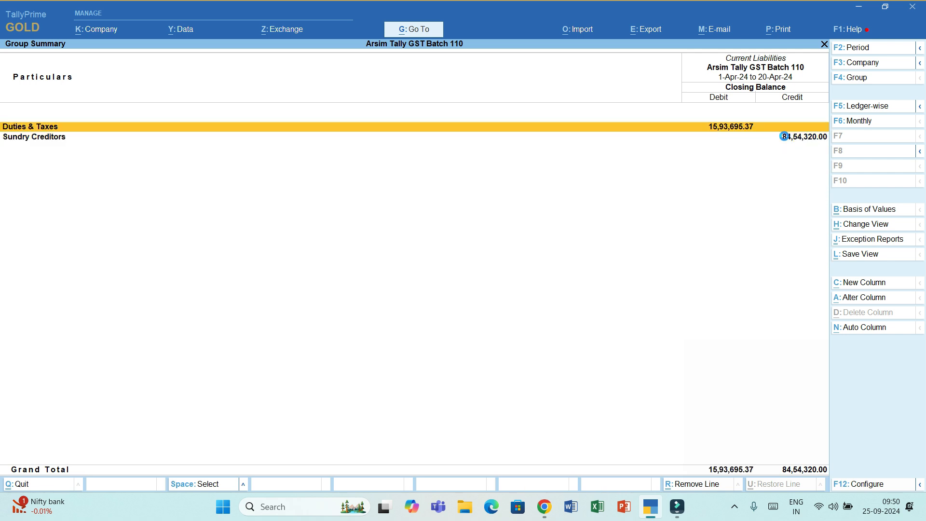
{"action": "key", "text": "Return"}
{"action": "key", "text": "Down"}
{"action": "key", "text": "Up"}
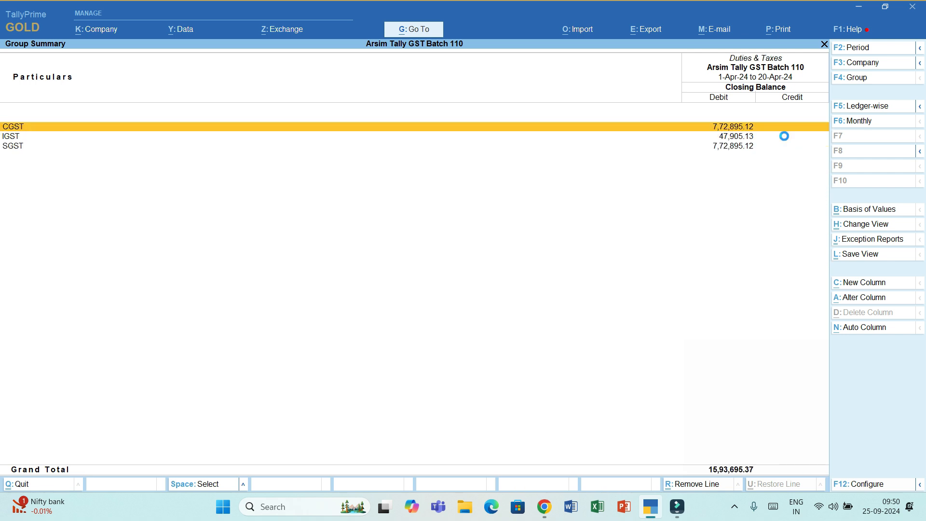
Step: Open the CGST ledger's April vouchers and go through the purchase and sales entries
{"action": "key", "text": "Return"}
{"action": "key", "text": "Return"}
{"action": "key", "text": "Down"}
{"action": "key", "text": "Down"}
{"action": "key", "text": "Down"}
{"action": "key", "text": "Down"}
{"action": "key", "text": "Down"}
{"action": "key", "text": "Down"}
{"action": "key", "text": "Down"}
{"action": "key", "text": "Down"}
{"action": "key", "text": "Down"}
{"action": "key", "text": "Down"}
{"action": "key", "text": "Down"}
{"action": "key", "text": "Down"}
{"action": "key", "text": "Down"}
{"action": "key", "text": "Down"}
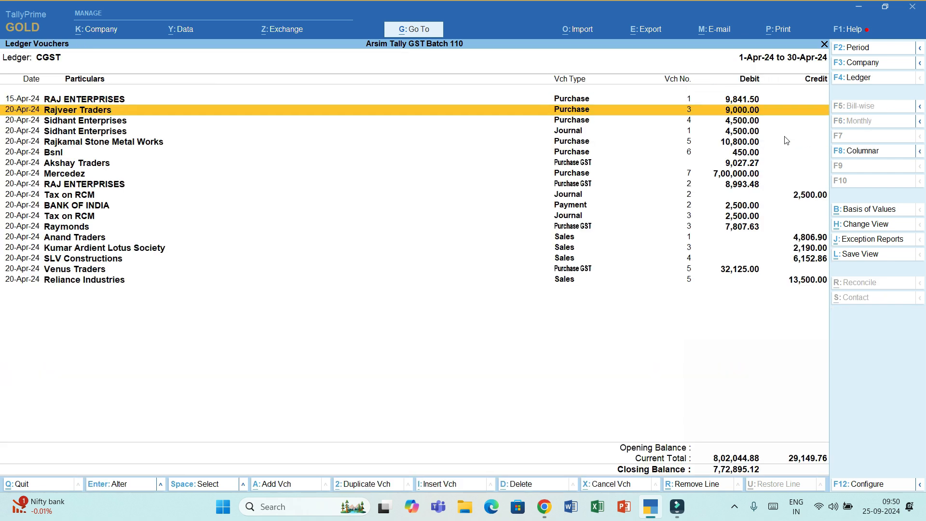
Step: Go through the sales entries in the CGST ledger, view the Reliance Industries voucher, and close it without changes
{"action": "key", "text": "Down"}
{"action": "key", "text": "Down"}
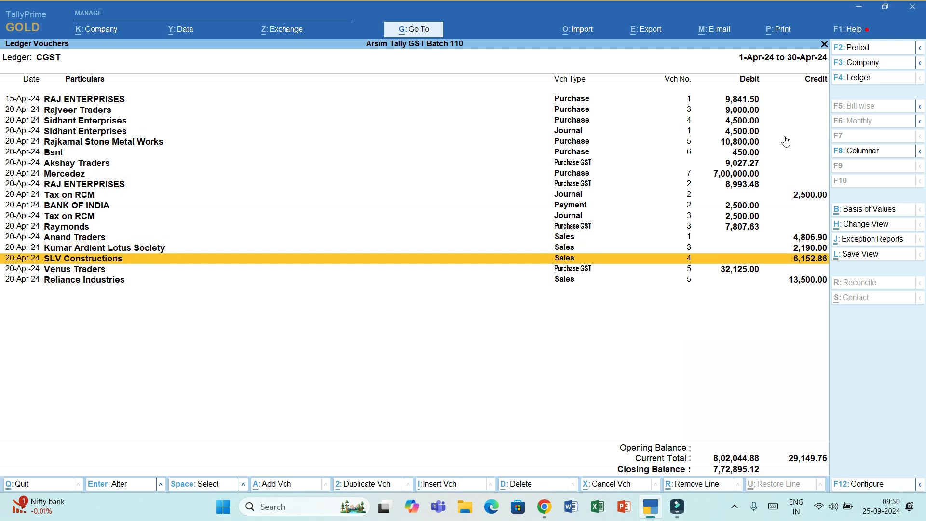
{"action": "key", "text": "Up"}
{"action": "key", "text": "Up"}
{"action": "key", "text": "Up"}
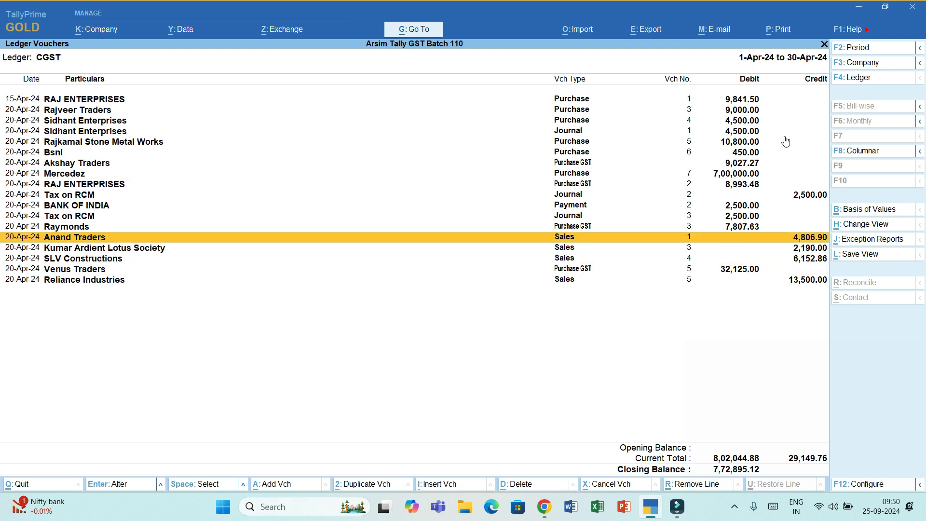
{"action": "key", "text": "Down"}
{"action": "key", "text": "Down"}
{"action": "key", "text": "Down"}
{"action": "key", "text": "Down"}
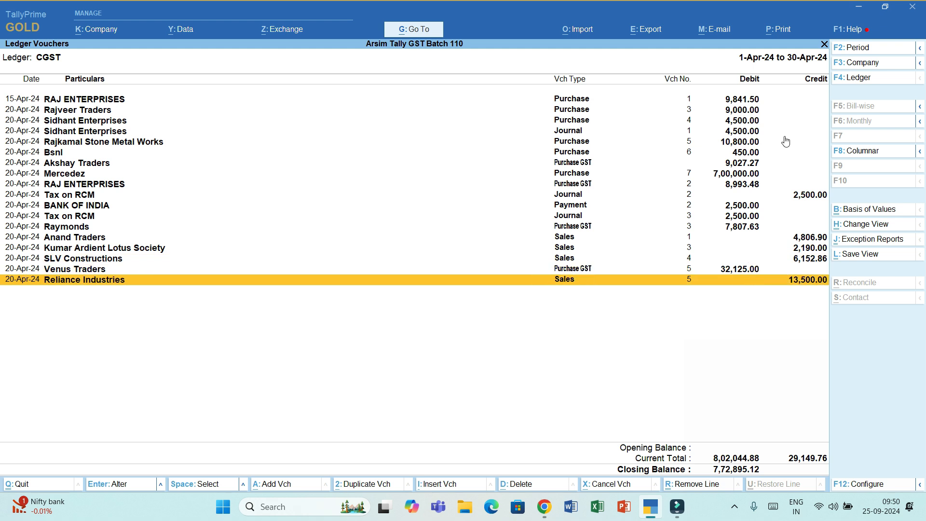
{"action": "key", "text": "Return"}
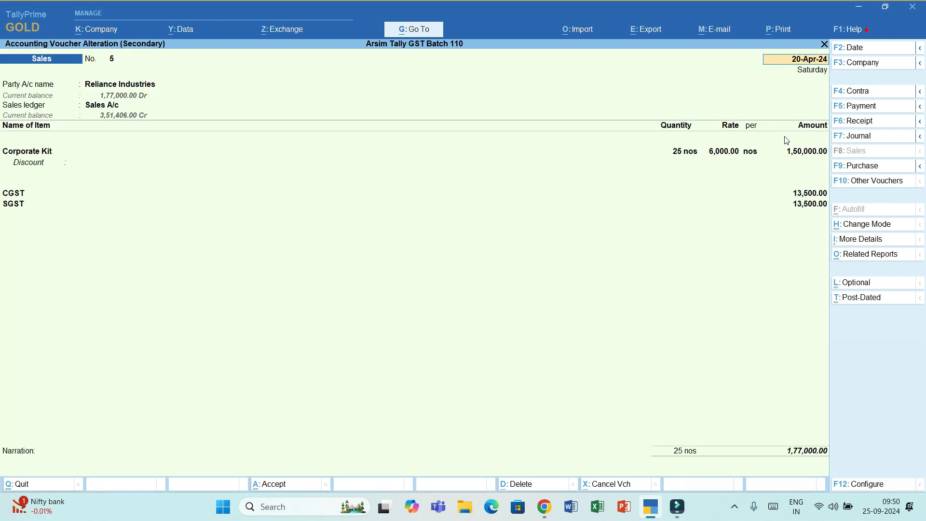
{"action": "key", "text": "Escape"}
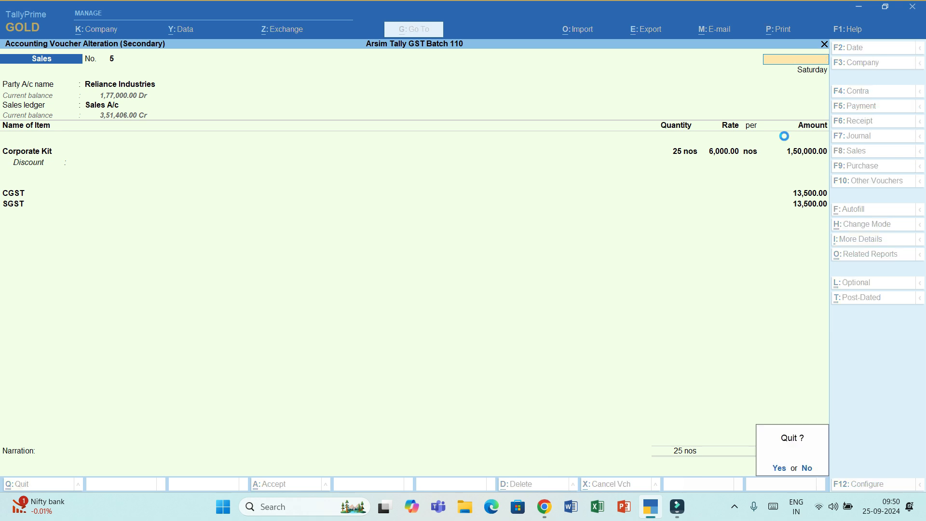
{"action": "key", "text": "y"}
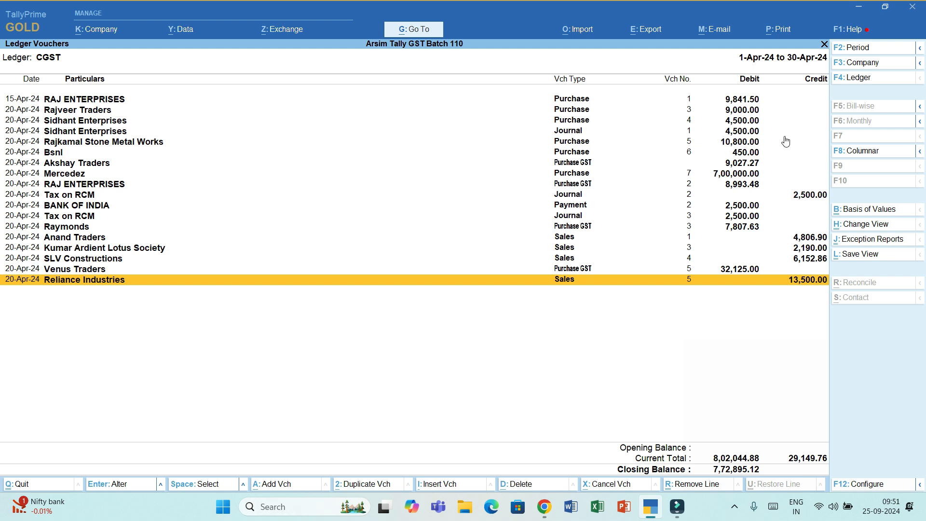
Step: Close the CGST ledger and the Duties & Taxes summary and return to the Gateway of Tally
{"action": "key", "text": "Escape"}
{"action": "key", "text": "Escape"}
{"action": "key", "text": "Escape"}
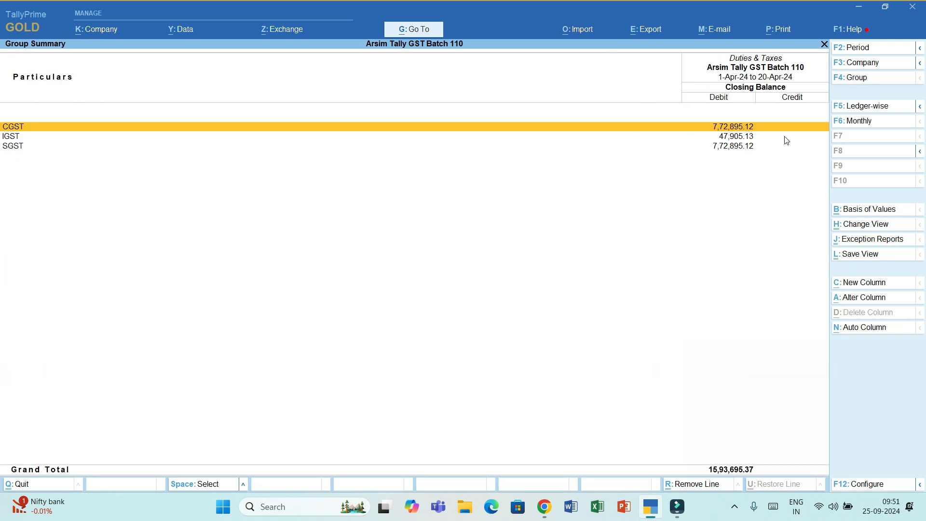
{"action": "key", "text": "Escape"}
{"action": "key", "text": "Escape"}
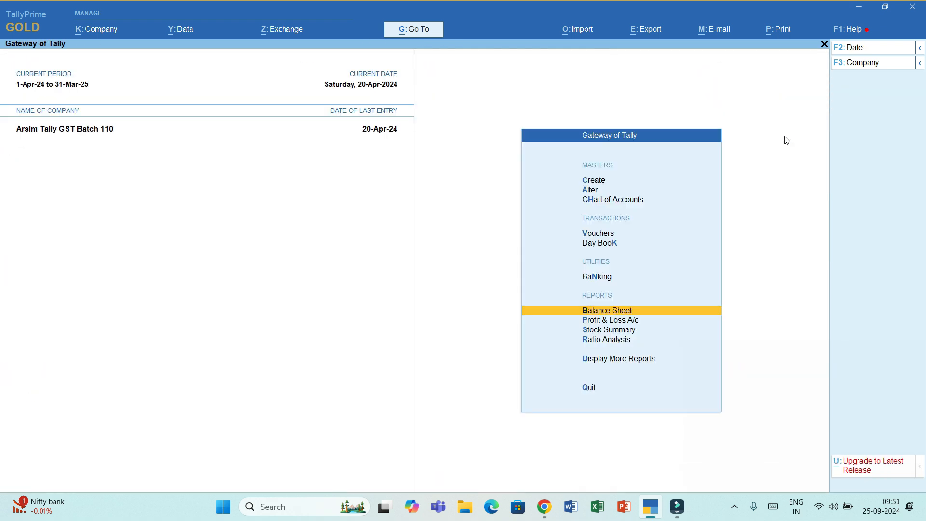
Step: Open the Balance Sheet, drill down through Fixed Assets into the Machinery ledger, and return to the Gateway of Tally
{"action": "key", "text": "Return"}
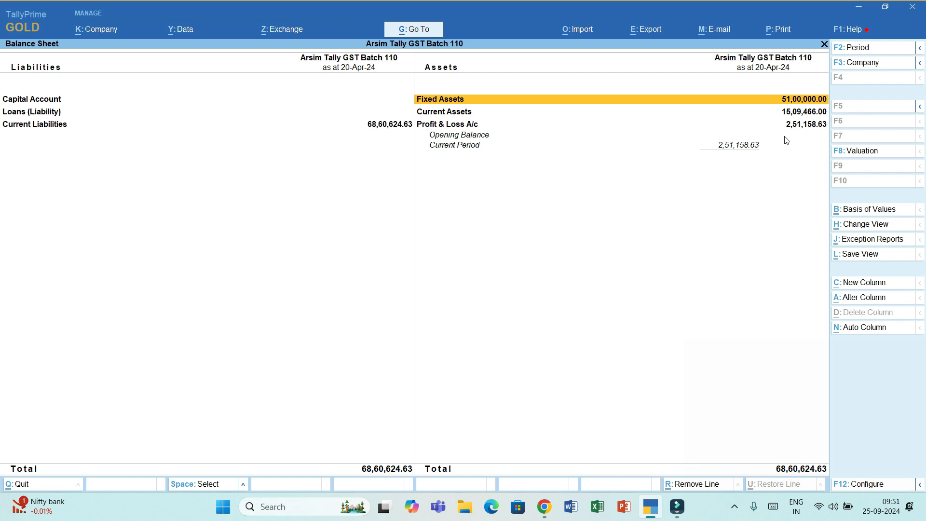
{"action": "key", "text": "Return"}
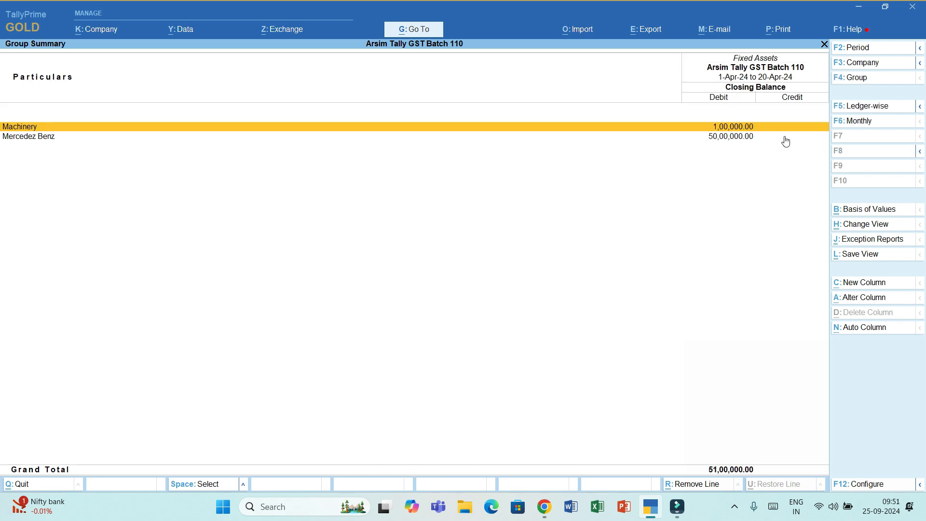
{"action": "key", "text": "Return"}
{"action": "key", "text": "Escape"}
{"action": "key", "text": "Escape"}
{"action": "key", "text": "Escape"}
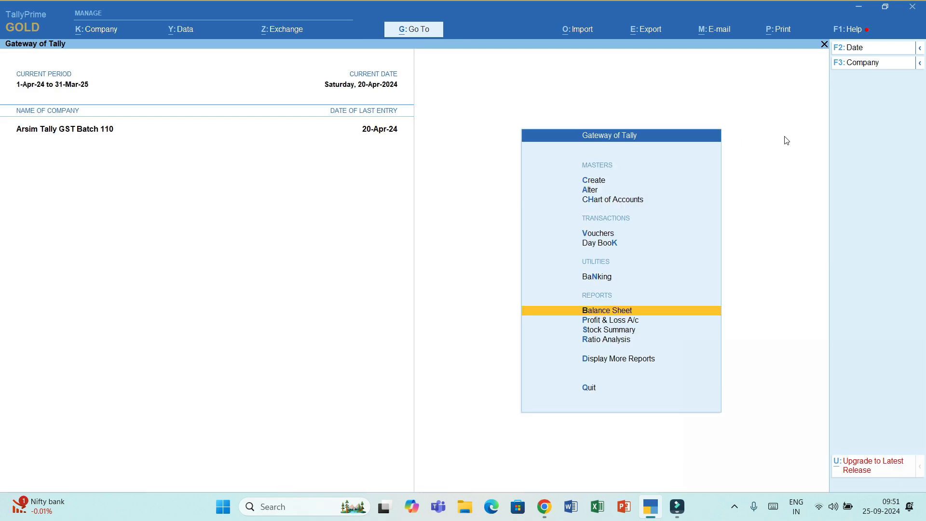
Step: Start a new Sales voucher and switch its mode to Accounting Invoice
{"action": "key", "text": "v"}
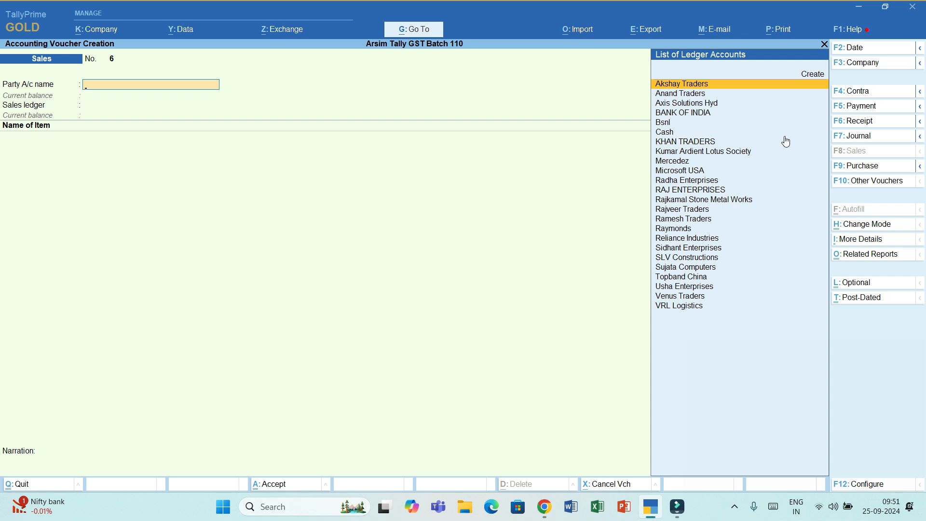
{"action": "key", "text": "ctrl+h"}
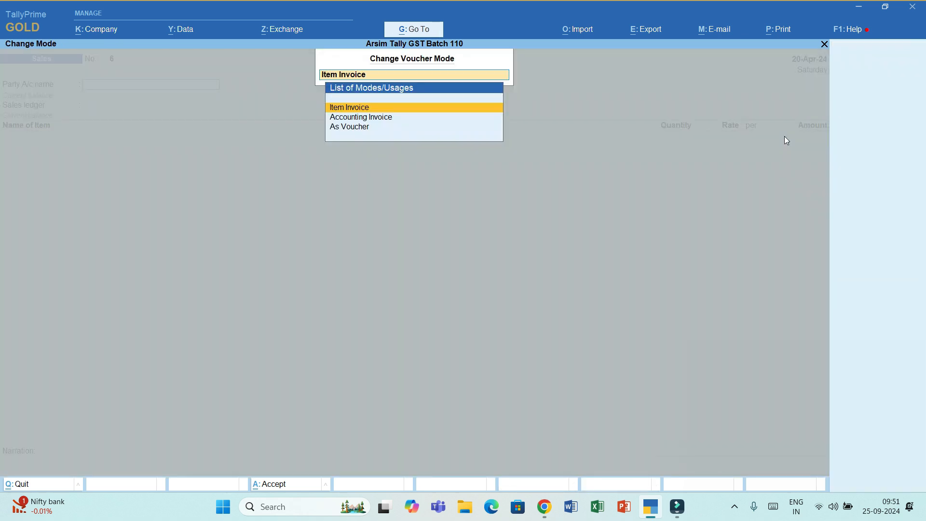
{"action": "key", "text": "Down"}
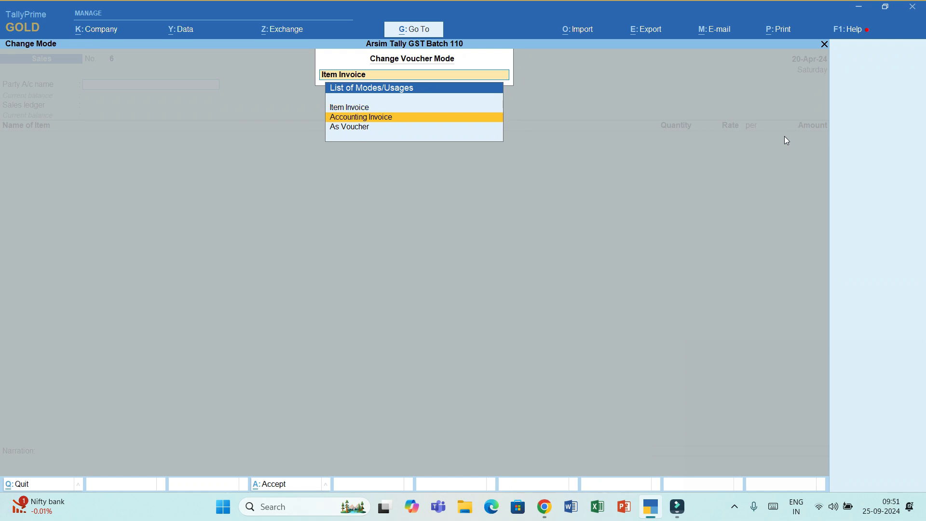
{"action": "key", "text": "Return"}
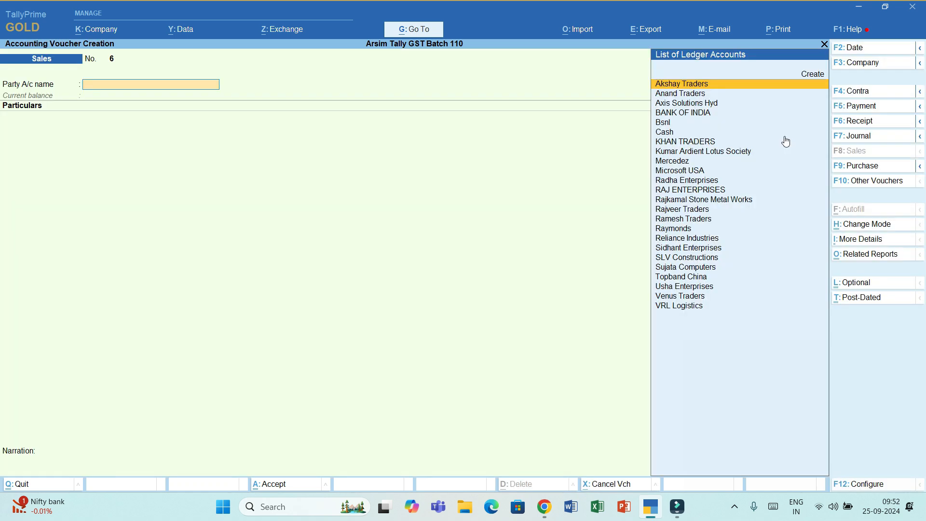
Step: Create the party ledger Prajwal Traders under Sundry Debtors and use it as the voucher's party account
{"action": "key", "text": "alt+c"}
{"action": "type", "text": "Pra"}
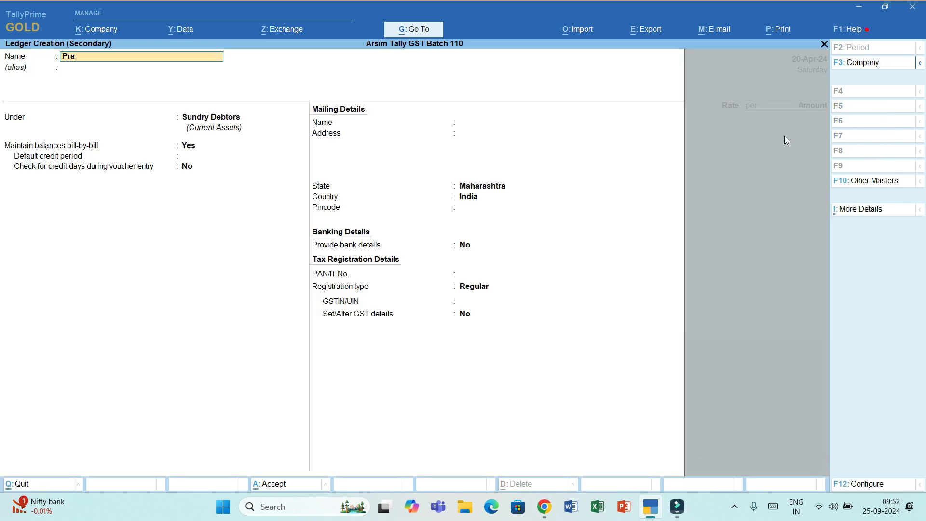
{"action": "type", "text": "jwal Traders"}
{"action": "key", "text": "Return"}
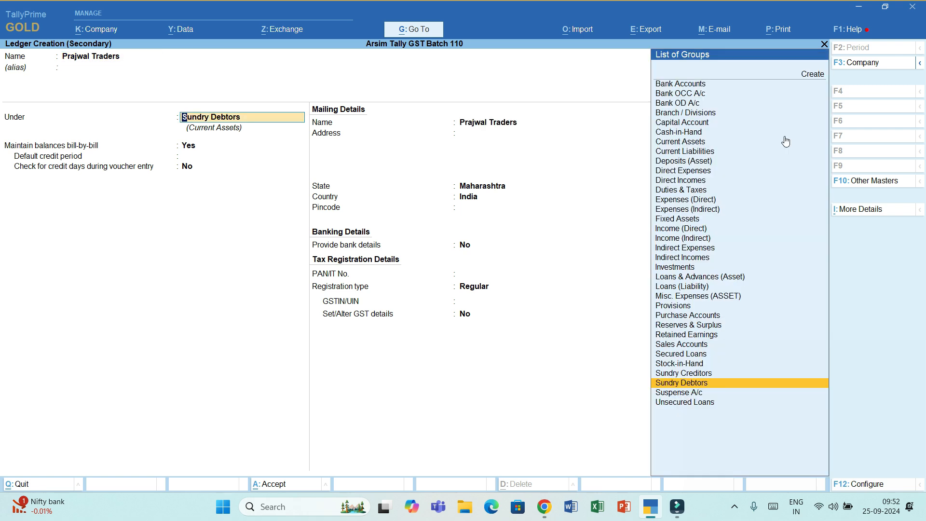
{"action": "type", "text": "Sun"}
{"action": "key", "text": "Down"}
{"action": "key", "text": "Return"}
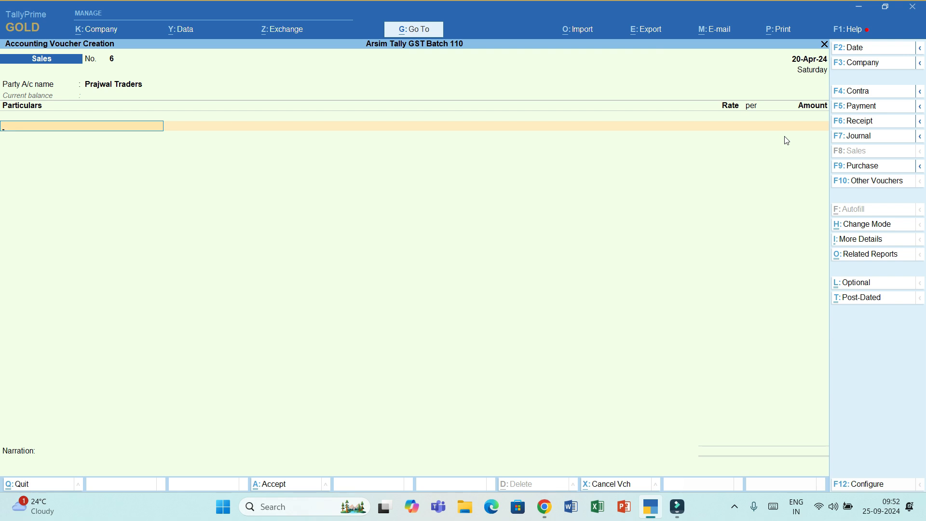
Step: Start a new ledger for the voucher's first particulars line and name it Sale of Fixed Assets
{"action": "type", "text": "Mach"}
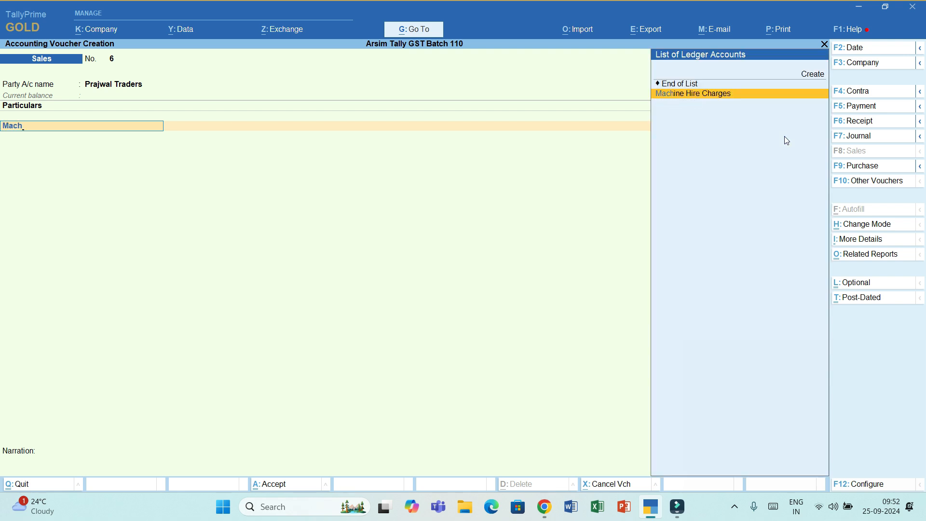
{"action": "key", "text": "alt"}
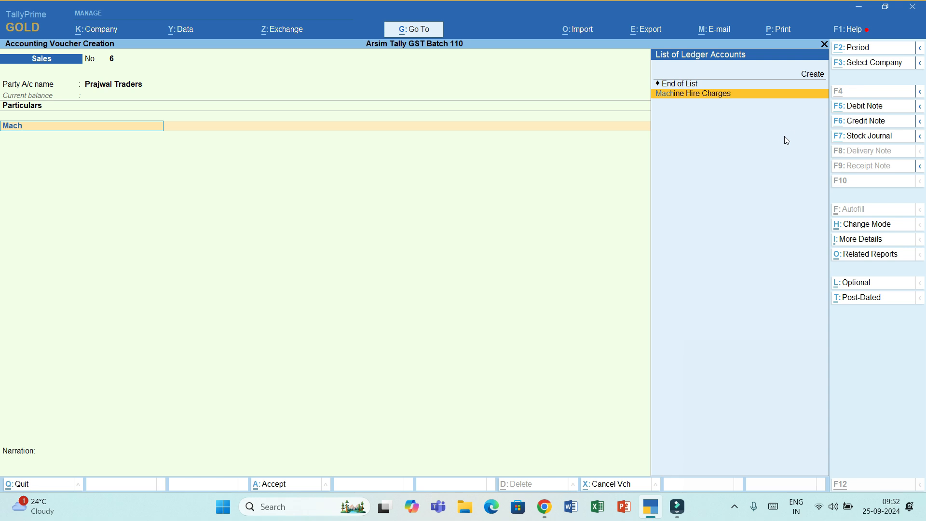
{"action": "key", "text": "alt+c"}
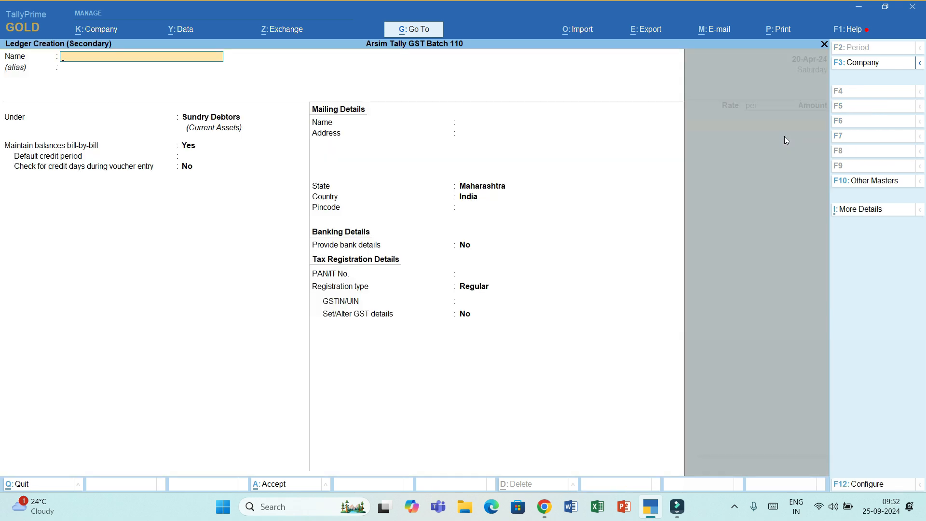
{"action": "type", "text": "Sal"}
{"action": "key", "text": "BackSpace"}
{"action": "type", "text": "of Fixed assets"}
{"action": "key", "text": "Return"}
{"action": "key", "text": "Return"}
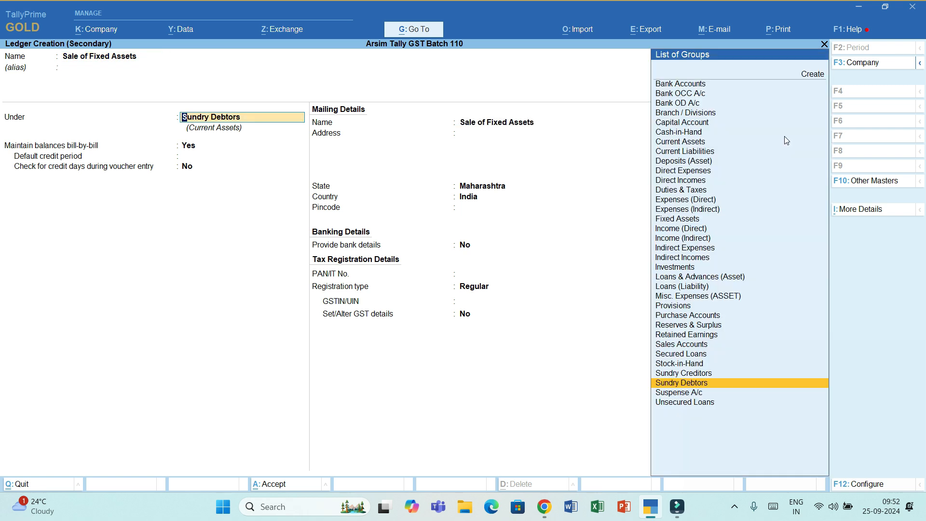
Step: Place the ledger under Sales Accounts and enable entry of its GST details
{"action": "type", "text": "sa"}
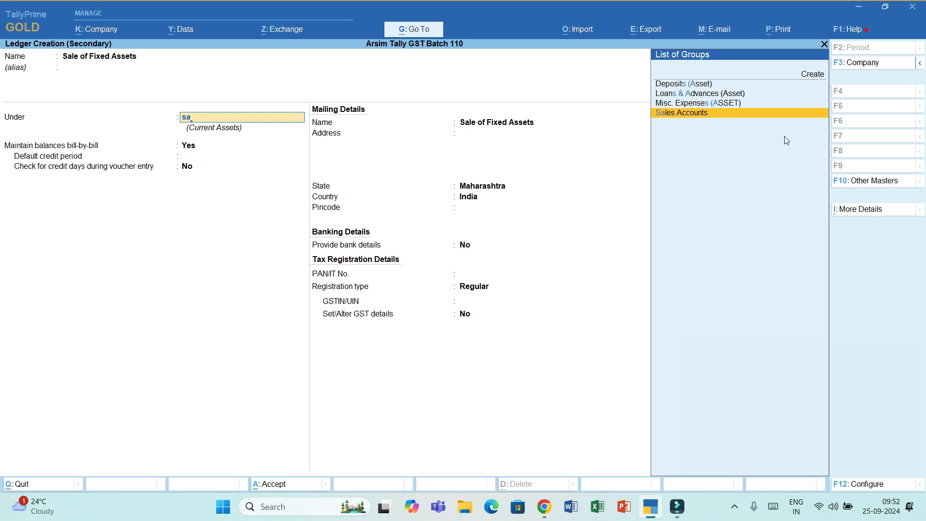
{"action": "key", "text": "Return"}
{"action": "key", "text": "Return"}
{"action": "type", "text": "y"}
{"action": "key", "text": "Return"}
{"action": "key", "text": "Return"}
{"action": "key", "text": "Return"}
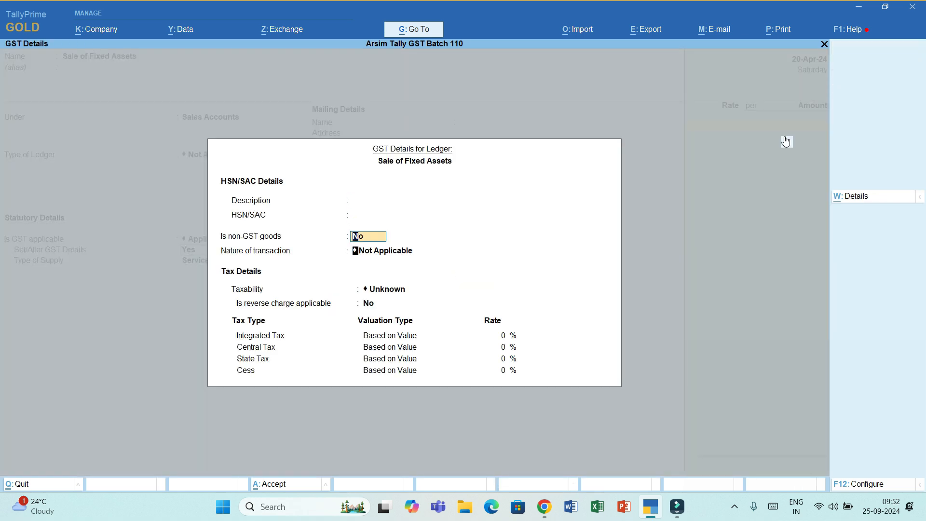
Step: Make the ledger Taxable with an Integrated Tax rate of 18% and supply type Services, then save it
{"action": "key", "text": "Return"}
{"action": "key", "text": "Return"}
{"action": "type", "text": "ta"}
{"action": "key", "text": "Return"}
{"action": "key", "text": "Return"}
{"action": "type", "text": "18"}
{"action": "key", "text": "Return"}
{"action": "key", "text": "Return"}
{"action": "key", "text": "Return"}
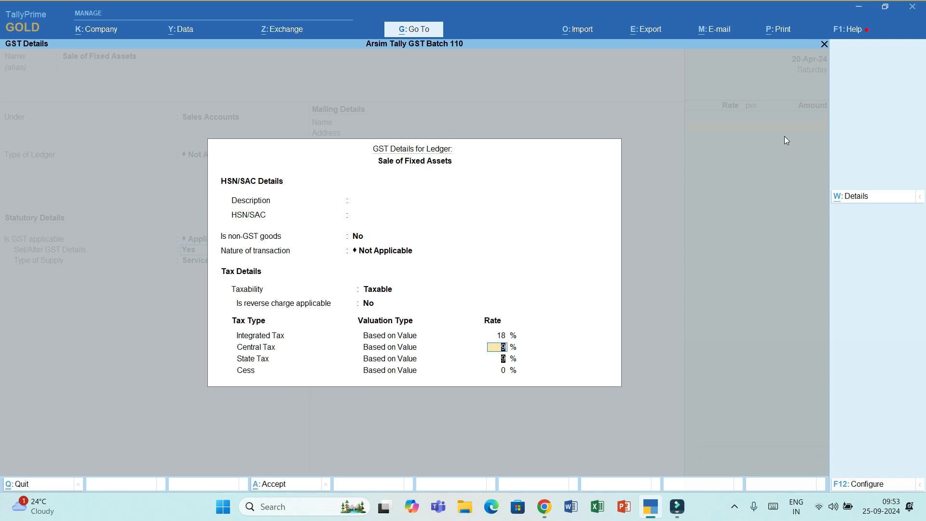
{"action": "key", "text": "Return"}
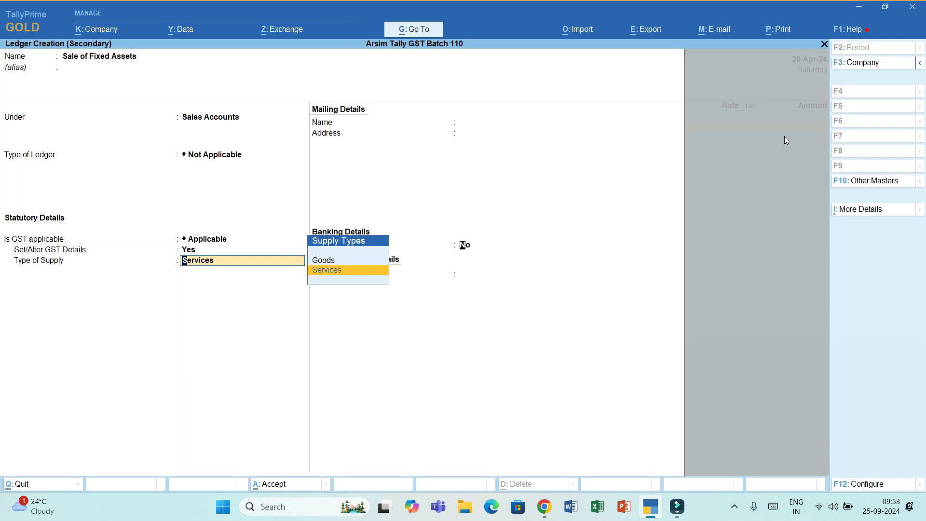
{"action": "key", "text": "Return"}
{"action": "key", "text": "Return"}
{"action": "key", "text": "Return"}
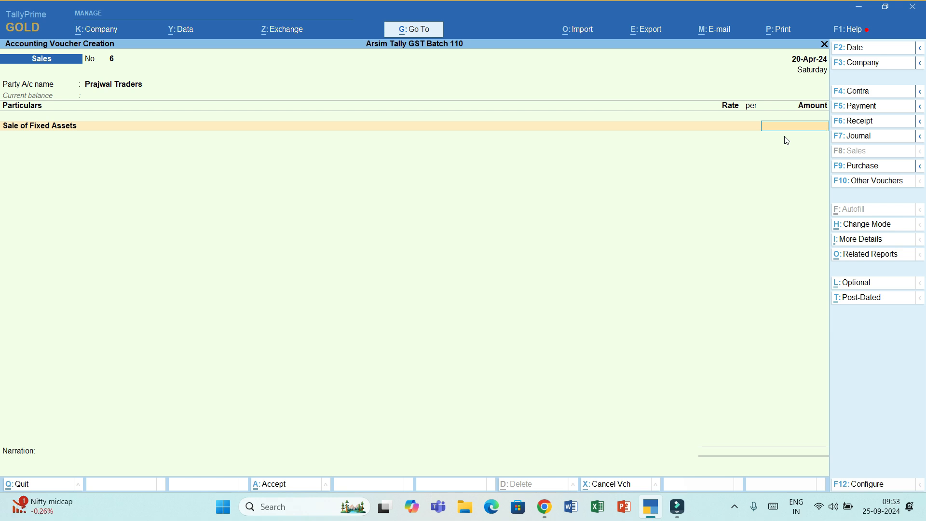
Step: Enter 5,000 for Sale of Fixed Assets and add the CGST and SGST lines to the sales voucher
{"action": "type", "text": "5000"}
{"action": "key", "text": "Return"}
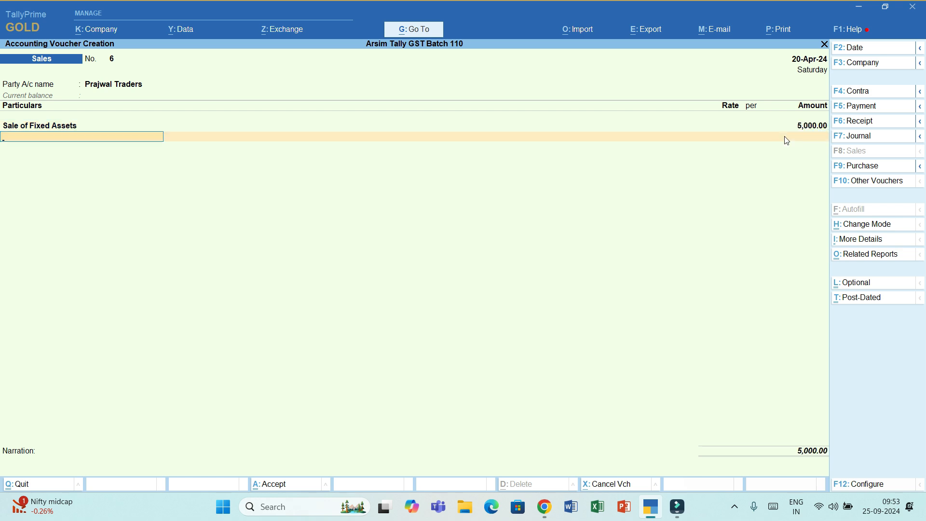
{"action": "type", "text": "cgs"}
{"action": "key", "text": "Return"}
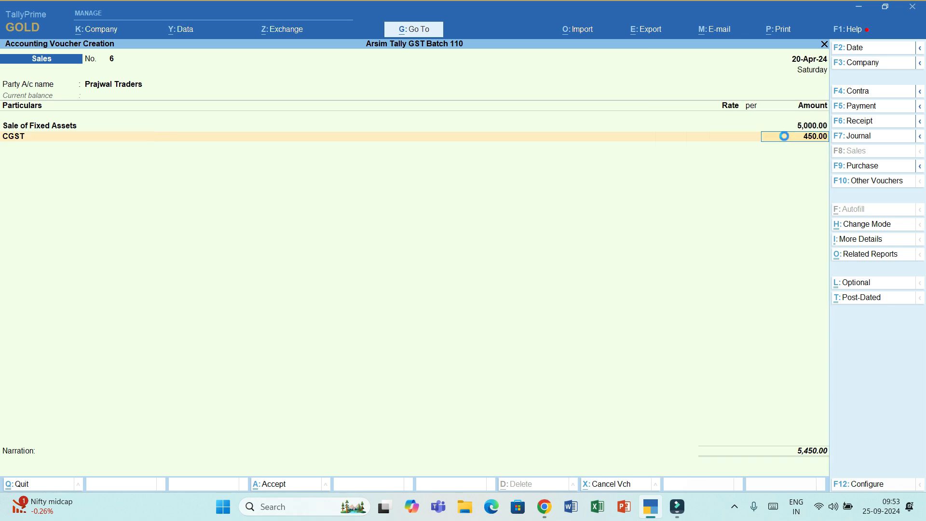
{"action": "key", "text": "Return"}
{"action": "type", "text": "Sgs"}
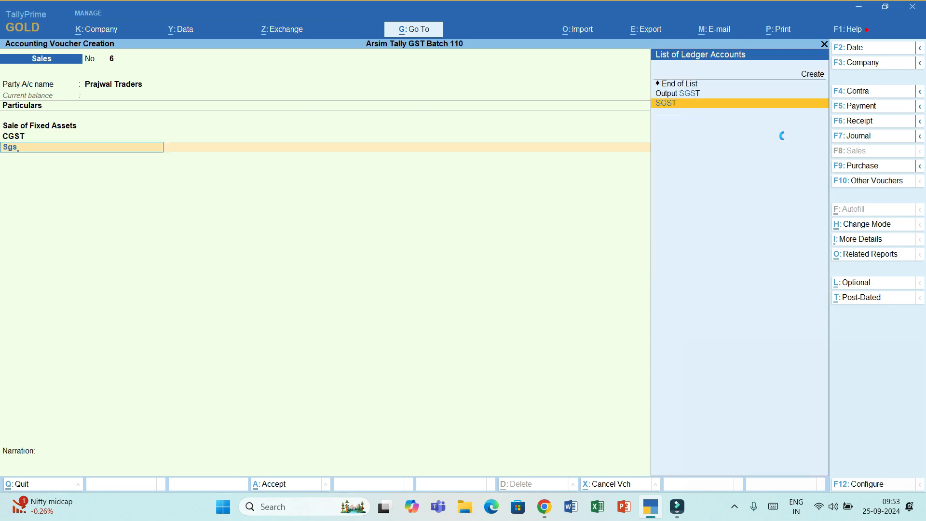
{"action": "key", "text": "Return"}
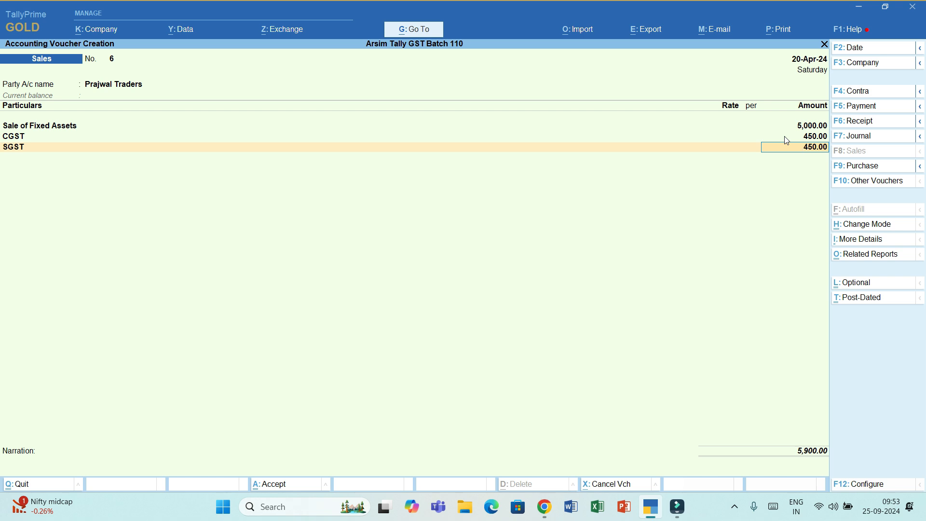
{"action": "key", "text": "Return"}
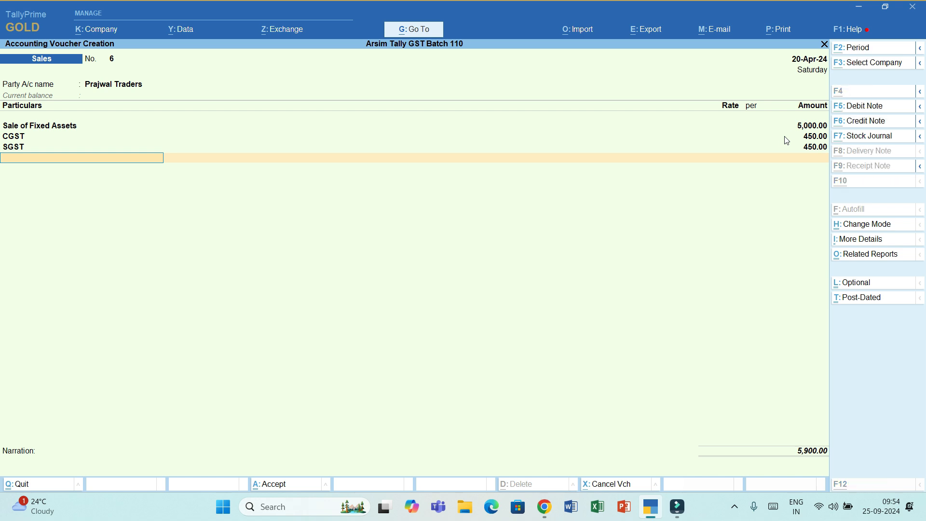
Step: Review the voucher's GST tax analysis and save the Prajwal Traders sales voucher
{"action": "key", "text": "ctrl+o"}
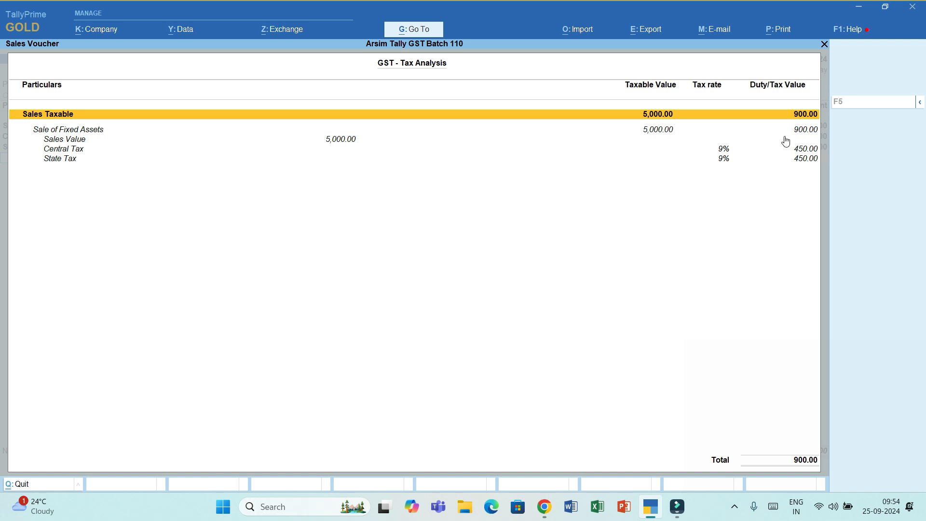
{"action": "key", "text": "Escape"}
{"action": "key", "text": "ctrl"}
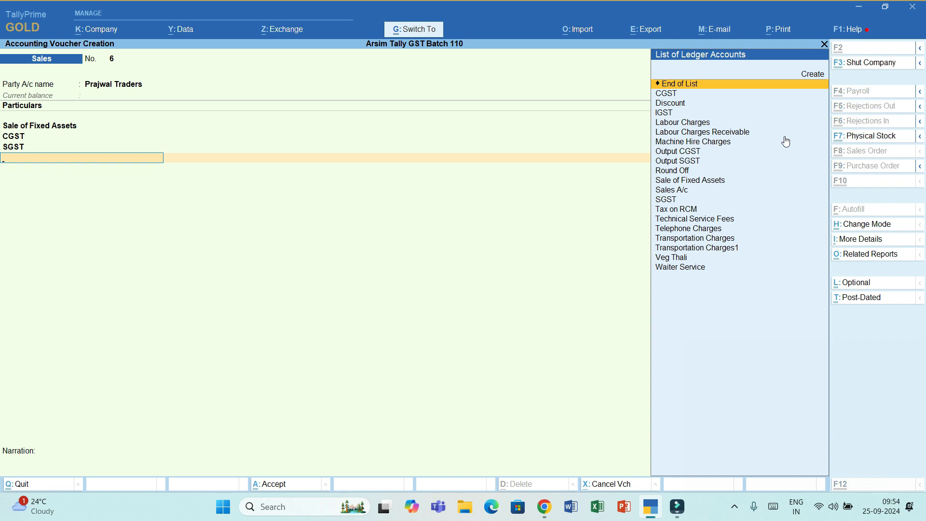
{"action": "key", "text": "ctrl+a"}
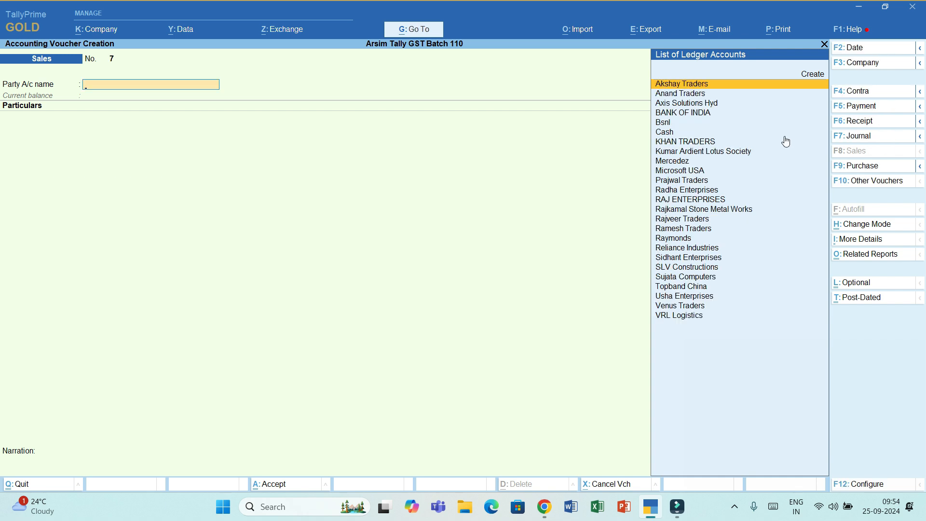